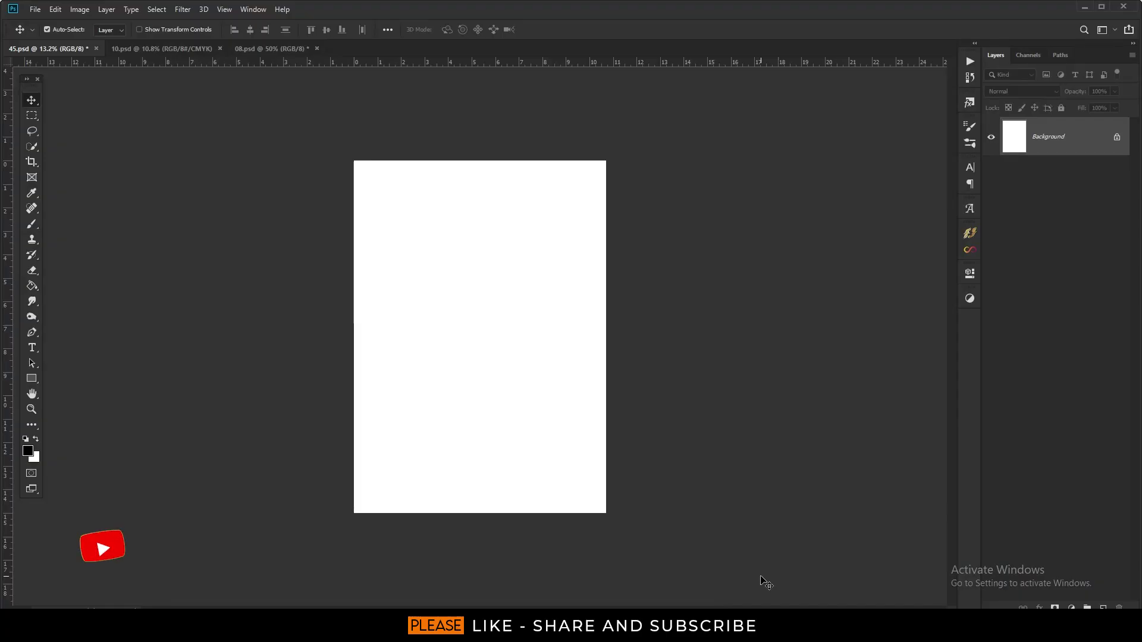
Step: Place the pexels photo of the pregnant woman in the green saree onto the poster as a smart object
{"action": "left_click_drag", "start_coordinate": [398, 556], "coordinate": [469, 479]}
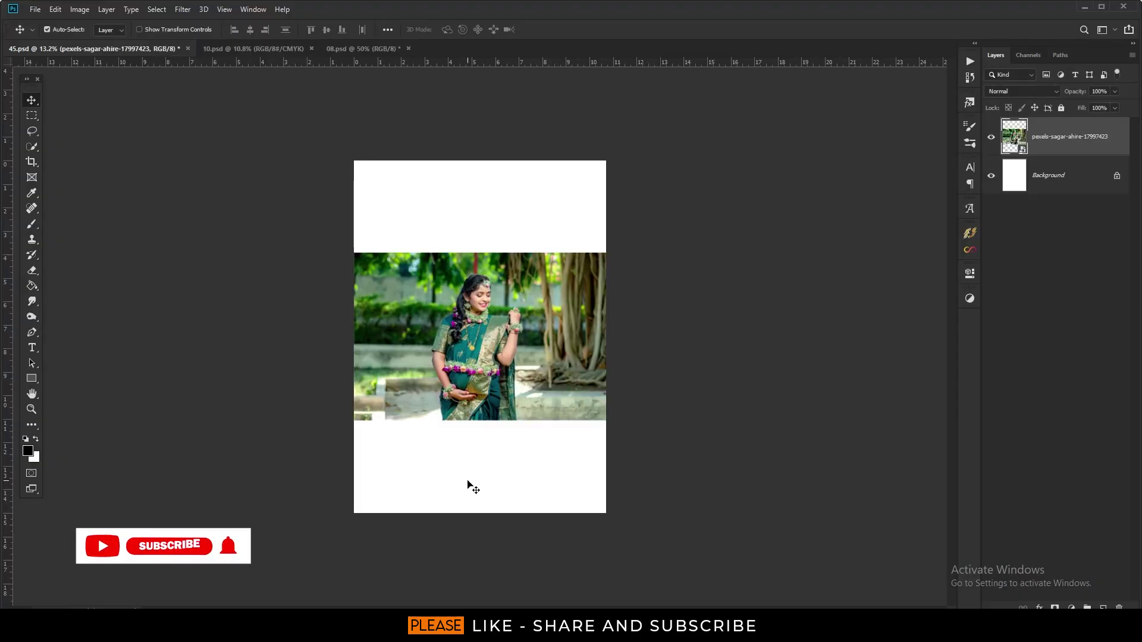
{"action": "scroll", "coordinate": [482, 361], "scroll_direction": "up", "scroll_amount": 3}
{"action": "scroll", "coordinate": [477, 419], "scroll_direction": "up", "scroll_amount": 3}
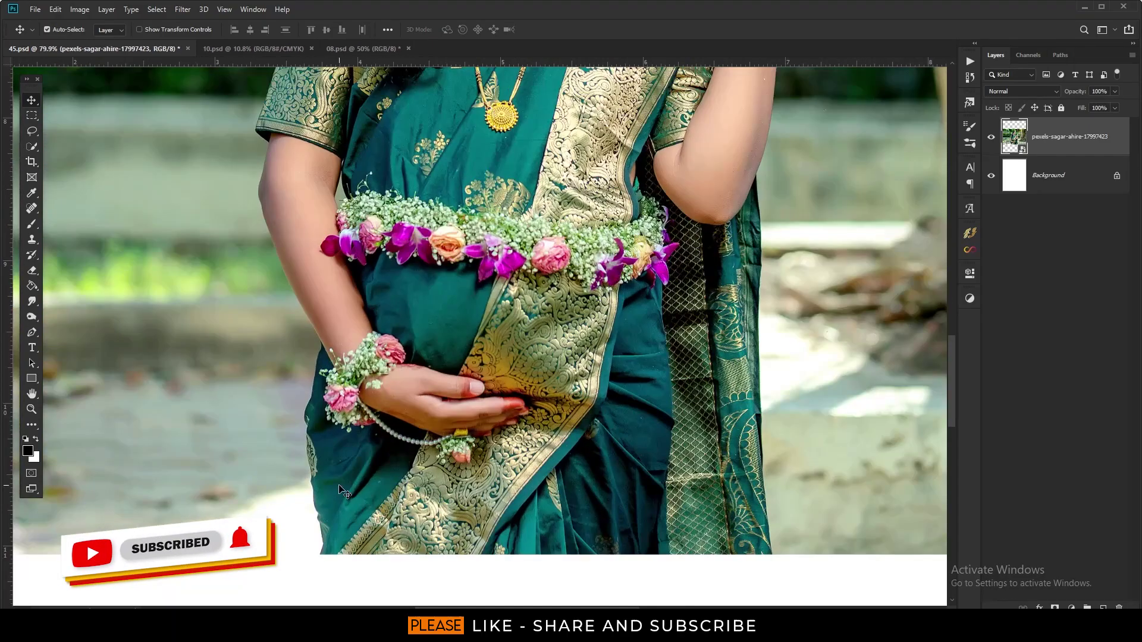
Step: Zoom in on the woman and switch to the Pen tool in Path mode
{"action": "key", "text": "p"}
{"action": "scroll", "coordinate": [324, 559], "scroll_direction": "up", "scroll_amount": 2}
{"action": "scroll", "coordinate": [322, 557], "scroll_direction": "up", "scroll_amount": 2}
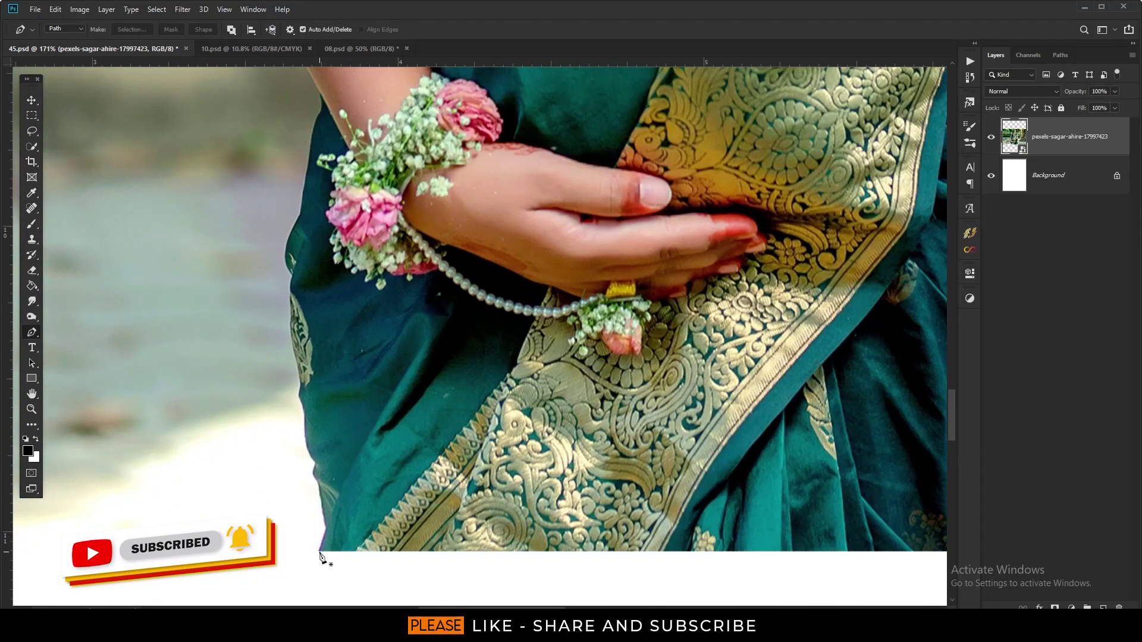
Step: Start the Pen path at the photo's bottom-left and trace up the saree, arm, sleeve and petal
{"action": "left_click", "coordinate": [320, 552]}
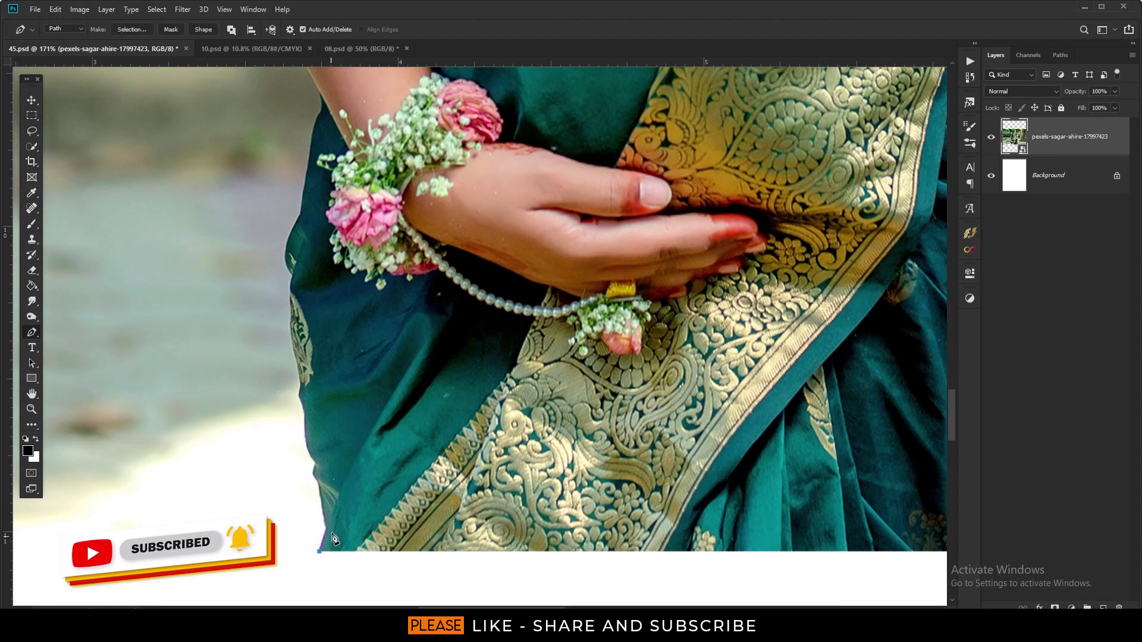
{"action": "left_click", "coordinate": [316, 473]}
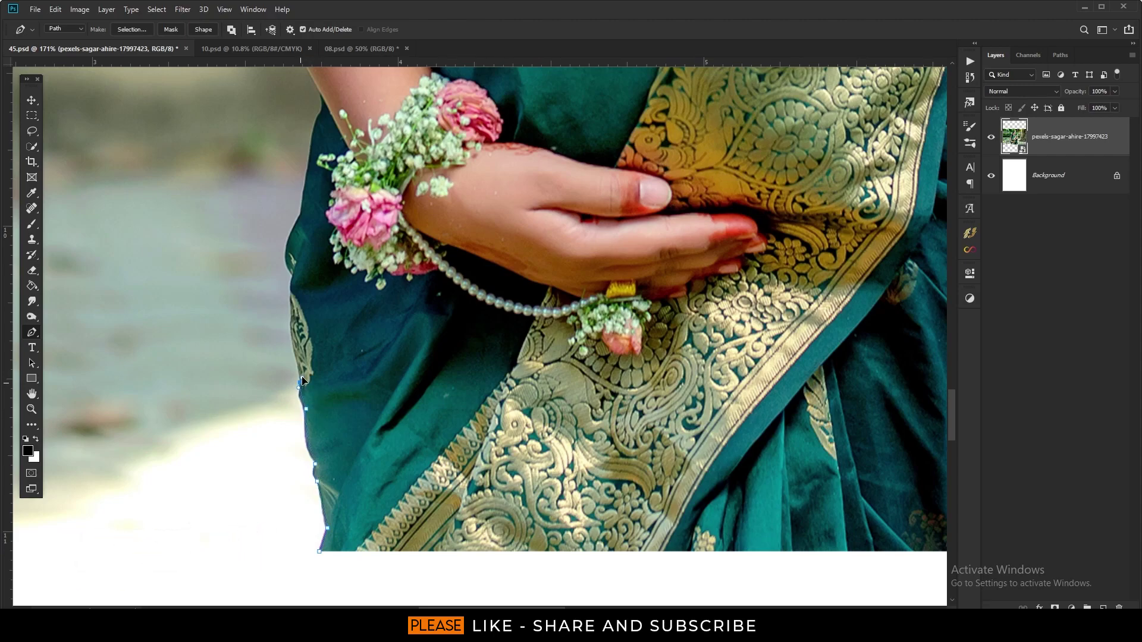
{"action": "left_click_drag", "start_coordinate": [444, 88], "coordinate": [587, 569]}
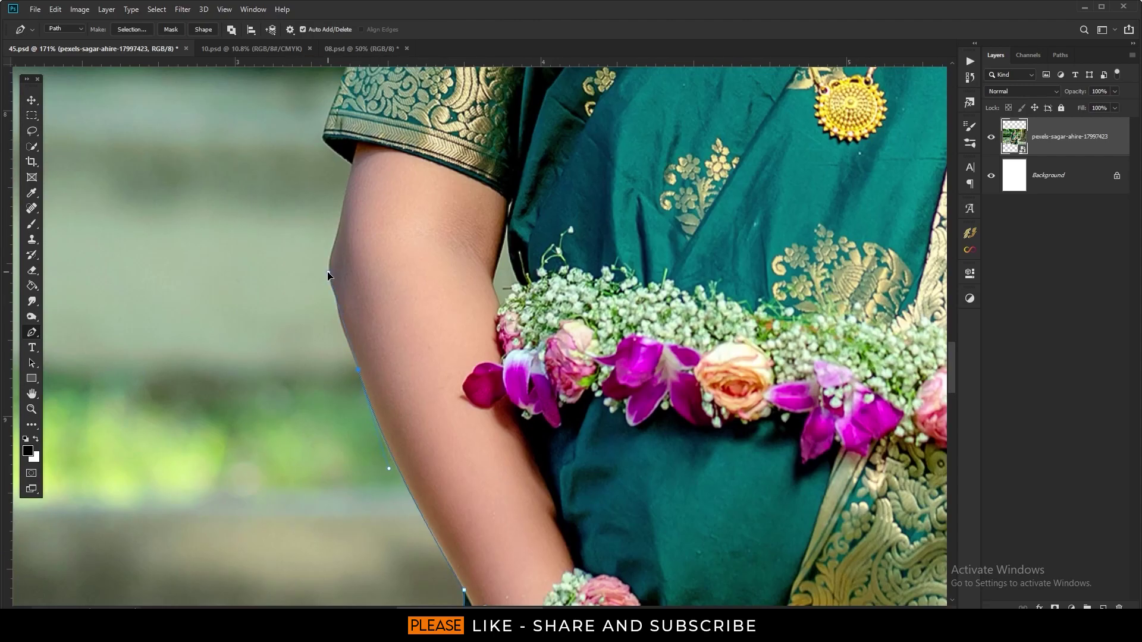
{"action": "left_click", "coordinate": [334, 244]}
{"action": "left_click", "coordinate": [352, 162]}
{"action": "left_click", "coordinate": [321, 134]}
{"action": "left_click_drag", "start_coordinate": [321, 134], "coordinate": [404, 460]}
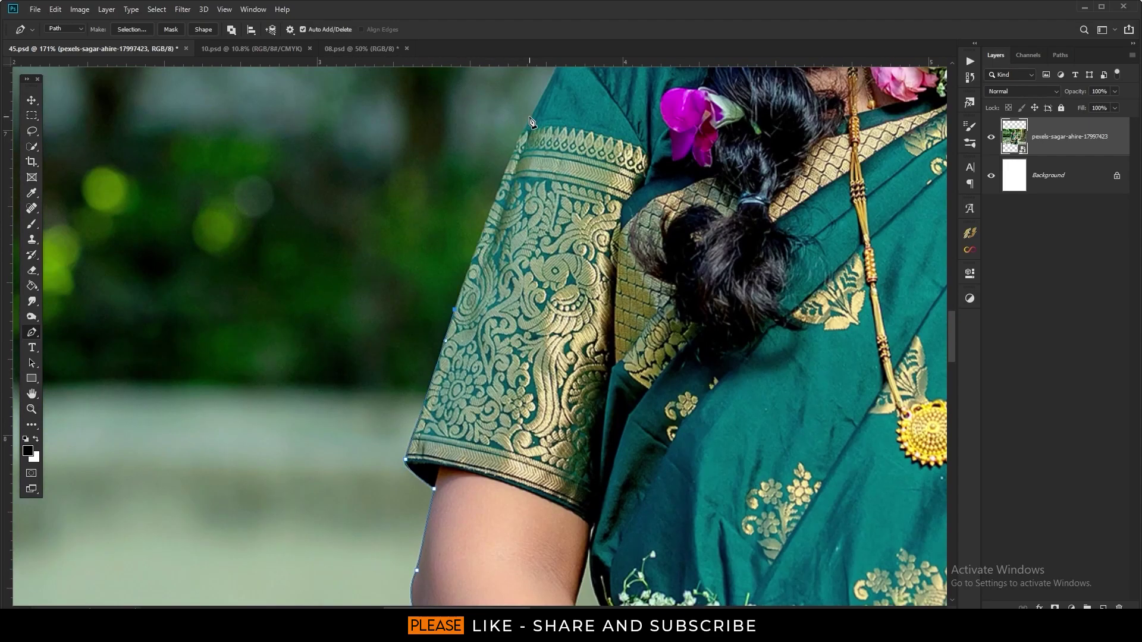
{"action": "left_click_drag", "start_coordinate": [529, 120], "coordinate": [540, 101]}
{"action": "left_click_drag", "start_coordinate": [589, 74], "coordinate": [485, 333]}
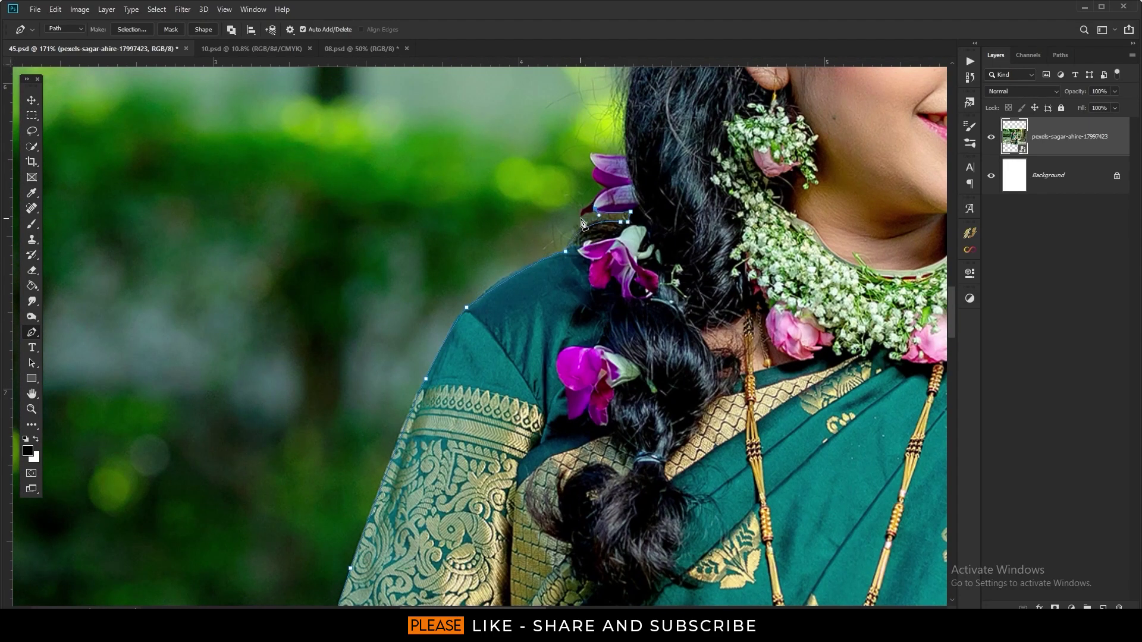
{"action": "left_click", "coordinate": [608, 189]}
{"action": "left_click", "coordinate": [596, 167]}
{"action": "left_click_drag", "start_coordinate": [627, 162], "coordinate": [384, 455]}
Step: Continue the path up the hair, over the head and around the hair flower
{"action": "left_click", "coordinate": [431, 259]}
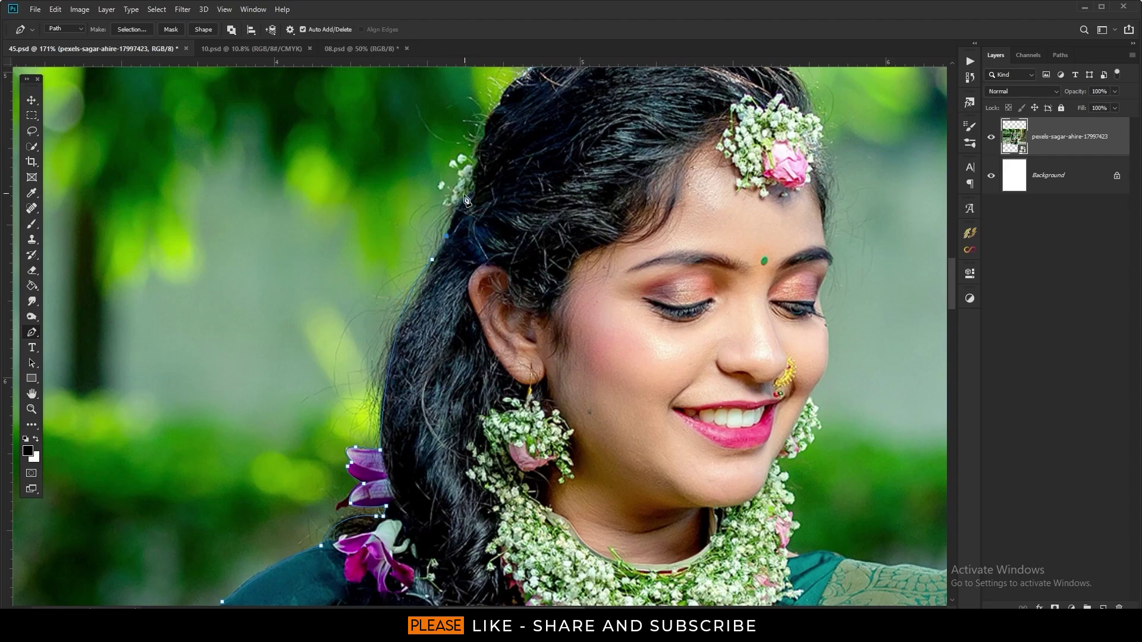
{"action": "left_click_drag", "start_coordinate": [474, 170], "coordinate": [479, 412]}
{"action": "left_click", "coordinate": [506, 348]}
{"action": "left_click", "coordinate": [532, 310]}
{"action": "left_click", "coordinate": [660, 264]}
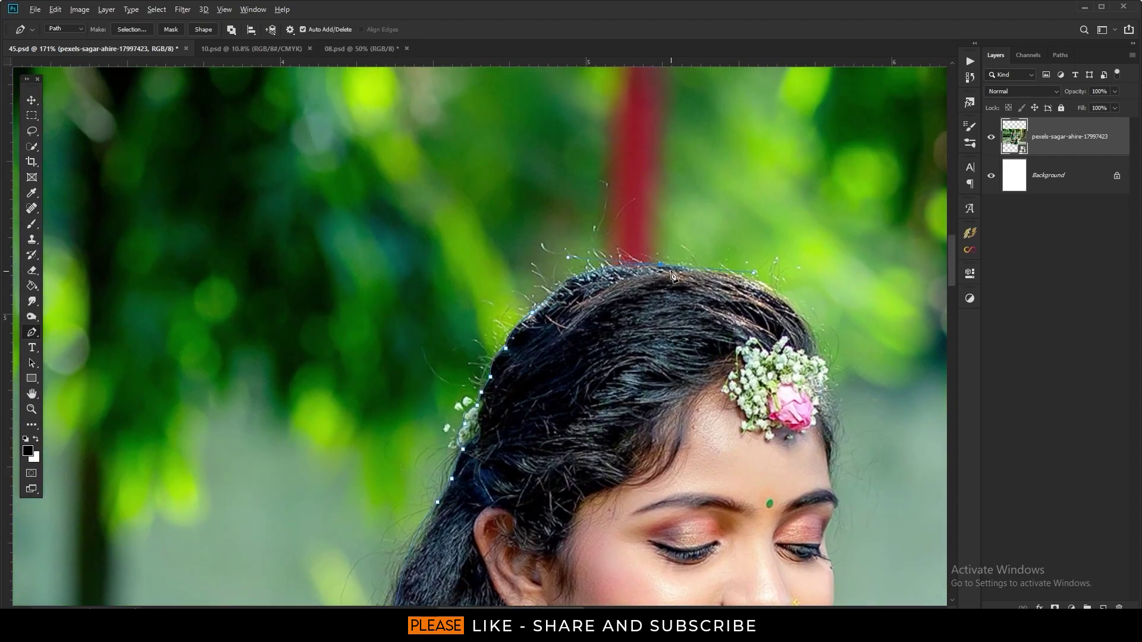
{"action": "left_click", "coordinate": [758, 284]}
{"action": "left_click", "coordinate": [813, 352]}
{"action": "mouse_move", "coordinate": [824, 394]}
{"action": "left_mouse_down"}
{"action": "mouse_move", "coordinate": [812, 435]}
{"action": "mouse_move", "coordinate": [543, 104]}
{"action": "left_mouse_up"}
Step: Trace down the face, chin and shoulder, then around the raised hand and flower bracelet
{"action": "left_click", "coordinate": [547, 288]}
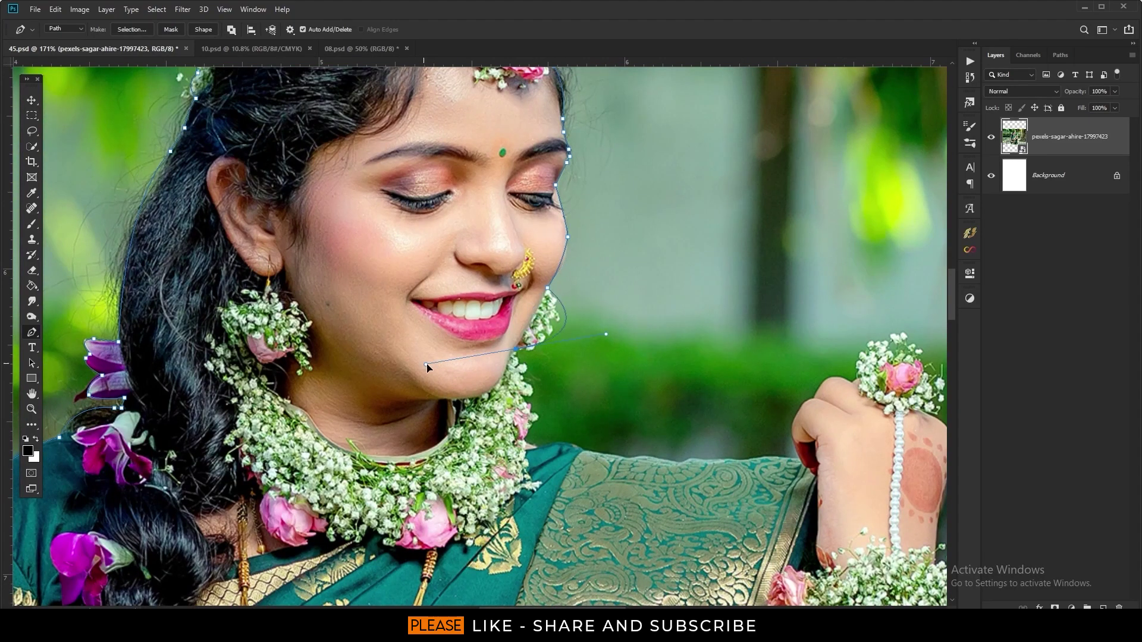
{"action": "left_click", "coordinate": [515, 350]}
{"action": "left_click", "coordinate": [522, 437]}
{"action": "left_click_drag", "start_coordinate": [584, 452], "coordinate": [605, 469]}
{"action": "left_click", "coordinate": [629, 459]}
{"action": "left_click_drag", "start_coordinate": [679, 463], "coordinate": [705, 472]}
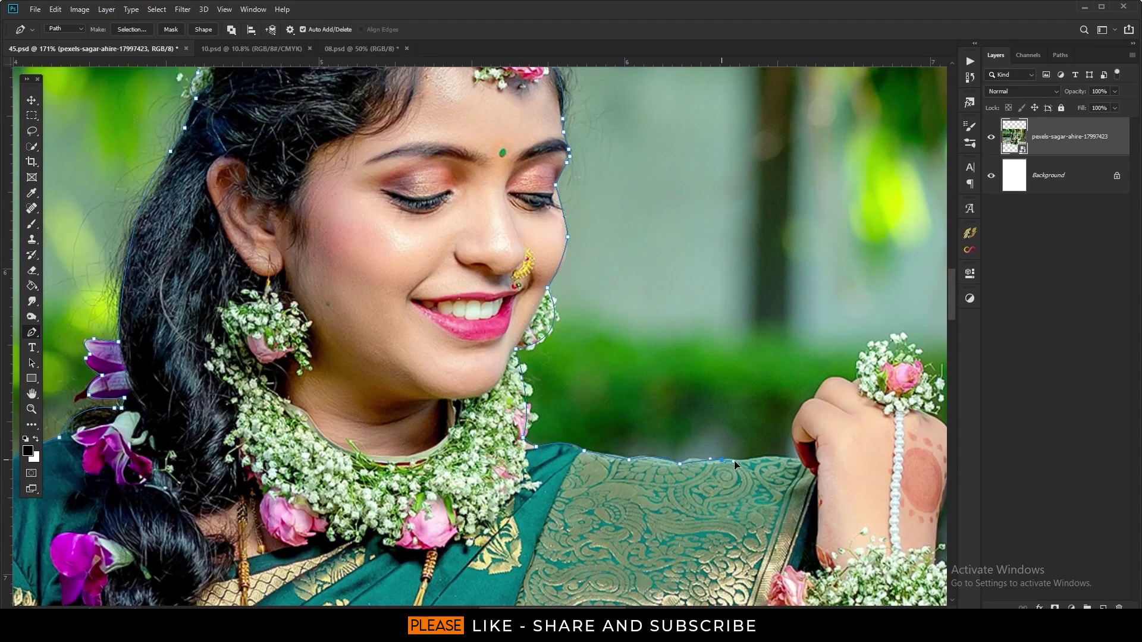
{"action": "left_click_drag", "start_coordinate": [795, 416], "coordinate": [804, 415]}
{"action": "left_click", "coordinate": [852, 379]}
{"action": "left_click", "coordinate": [859, 344]}
{"action": "left_click", "coordinate": [922, 360]}
{"action": "left_click_drag", "start_coordinate": [927, 381], "coordinate": [468, 226]}
{"action": "left_click", "coordinate": [467, 256]}
{"action": "left_click_drag", "start_coordinate": [493, 290], "coordinate": [493, 309]}
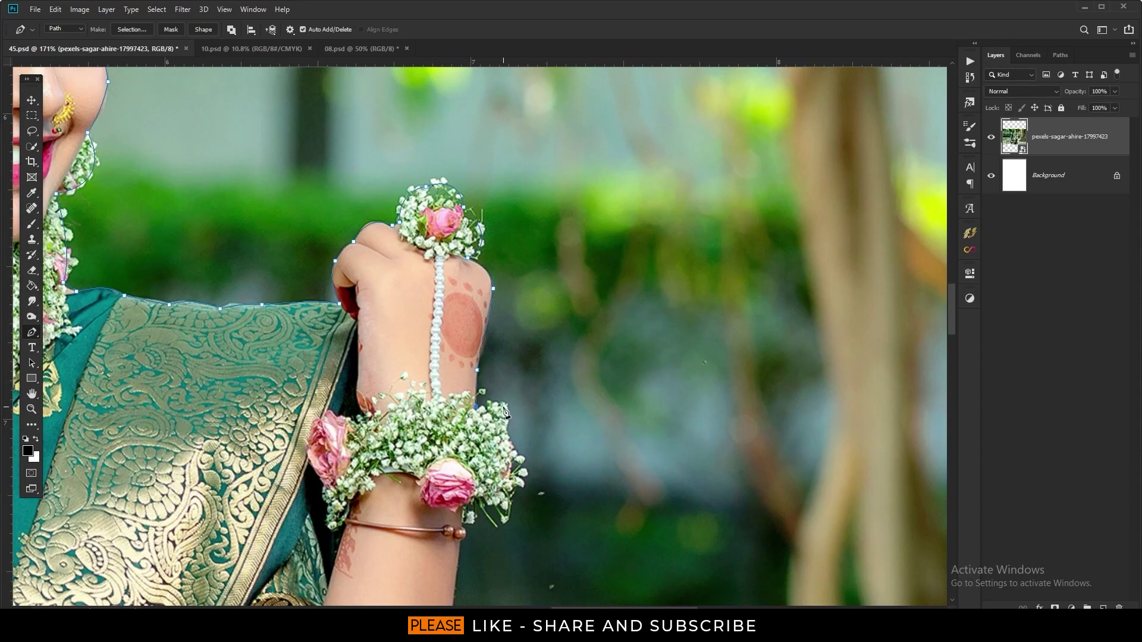
{"action": "left_click", "coordinate": [510, 497]}
{"action": "left_click_drag", "start_coordinate": [461, 527], "coordinate": [469, 531]}
Step: Trace down the saree's right edge to the bottom and close the path at its start point
{"action": "scroll", "coordinate": [466, 548], "scroll_direction": "down", "scroll_amount": 5}
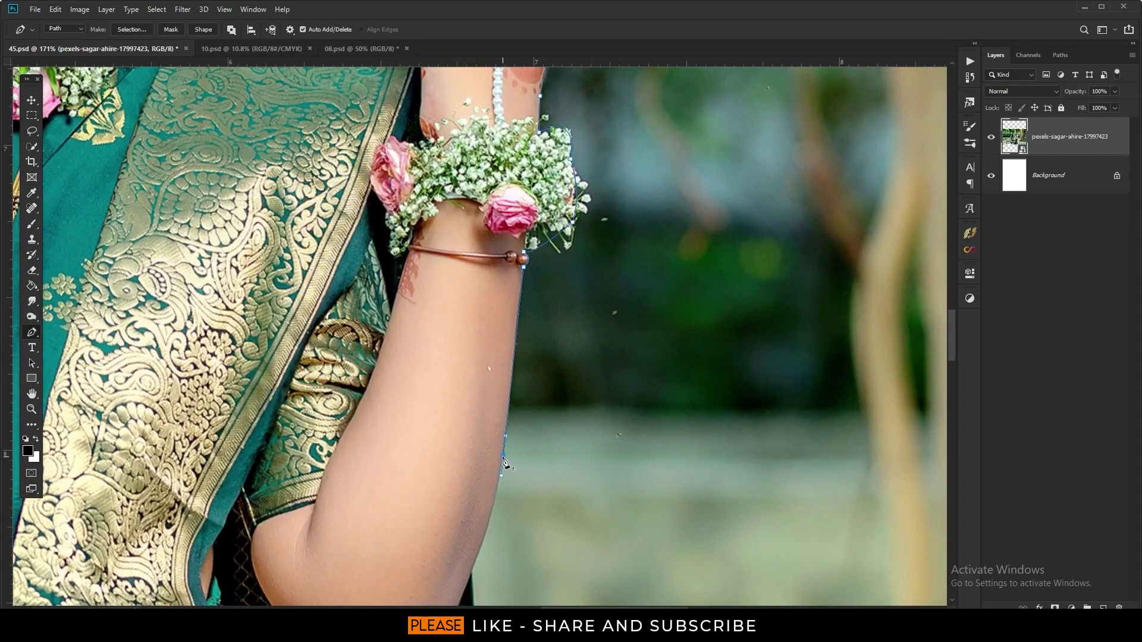
{"action": "scroll", "coordinate": [493, 416], "scroll_direction": "down", "scroll_amount": 5}
{"action": "scroll", "coordinate": [535, 387], "scroll_direction": "down", "scroll_amount": 5}
{"action": "left_click", "coordinate": [548, 267]}
{"action": "scroll", "coordinate": [535, 417], "scroll_direction": "down", "scroll_amount": 5}
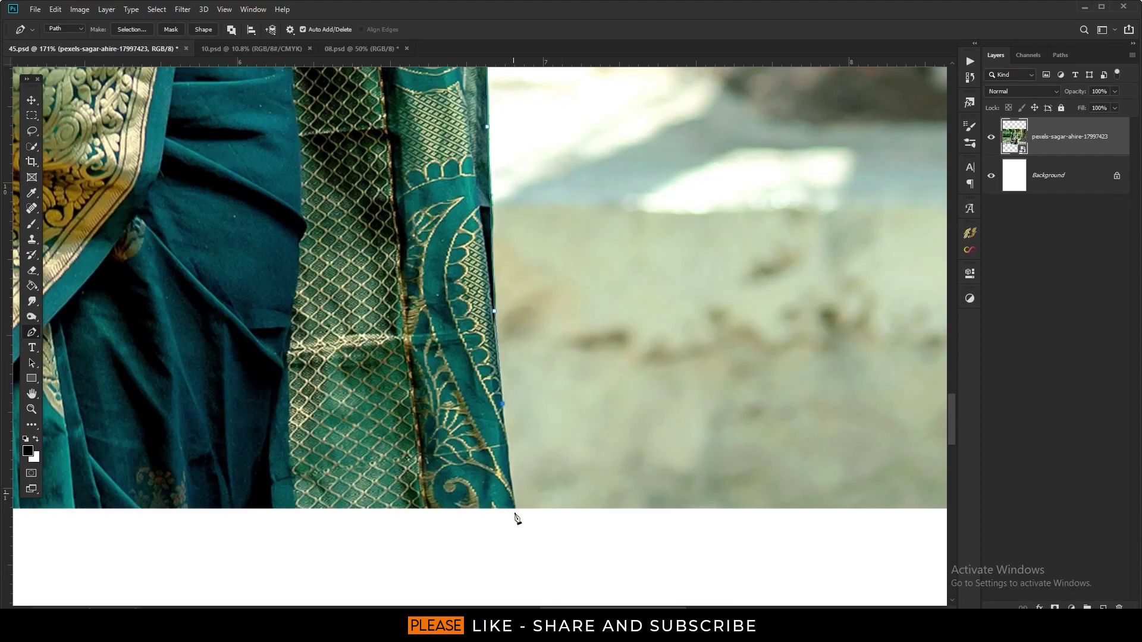
{"action": "left_click", "coordinate": [517, 512]}
{"action": "scroll", "coordinate": [293, 517], "scroll_direction": "down", "scroll_amount": 3}
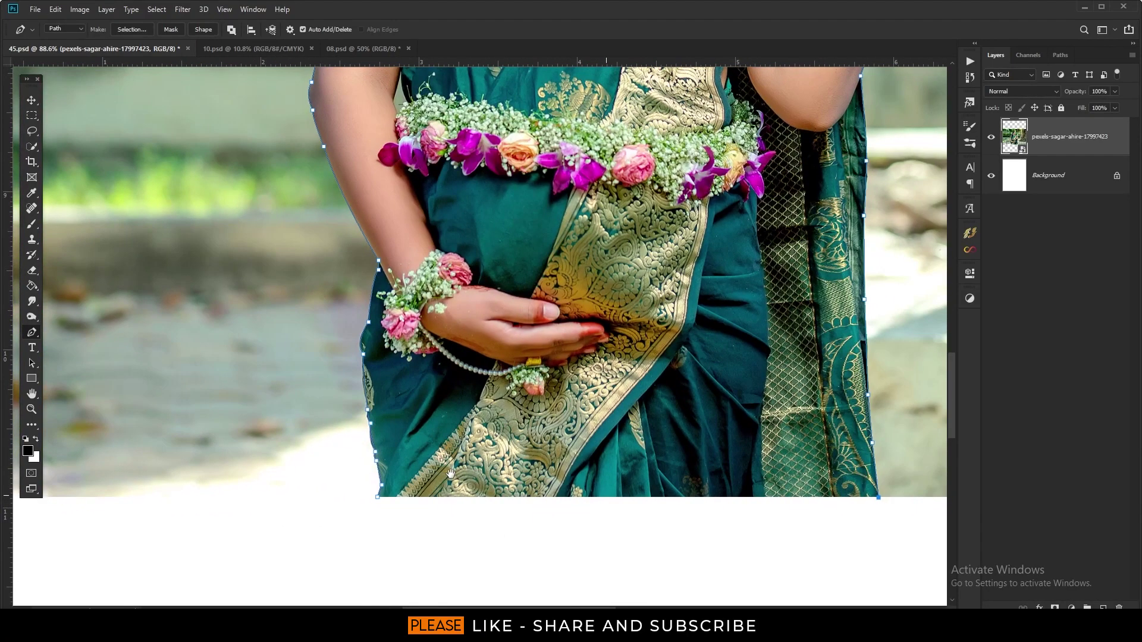
{"action": "left_click", "coordinate": [378, 499]}
Step: Turn the traced path into a selection and add a layer mask hiding the garden background
{"action": "right_click", "coordinate": [590, 200]}
{"action": "left_click", "coordinate": [641, 255]}
{"action": "key", "text": "Return"}
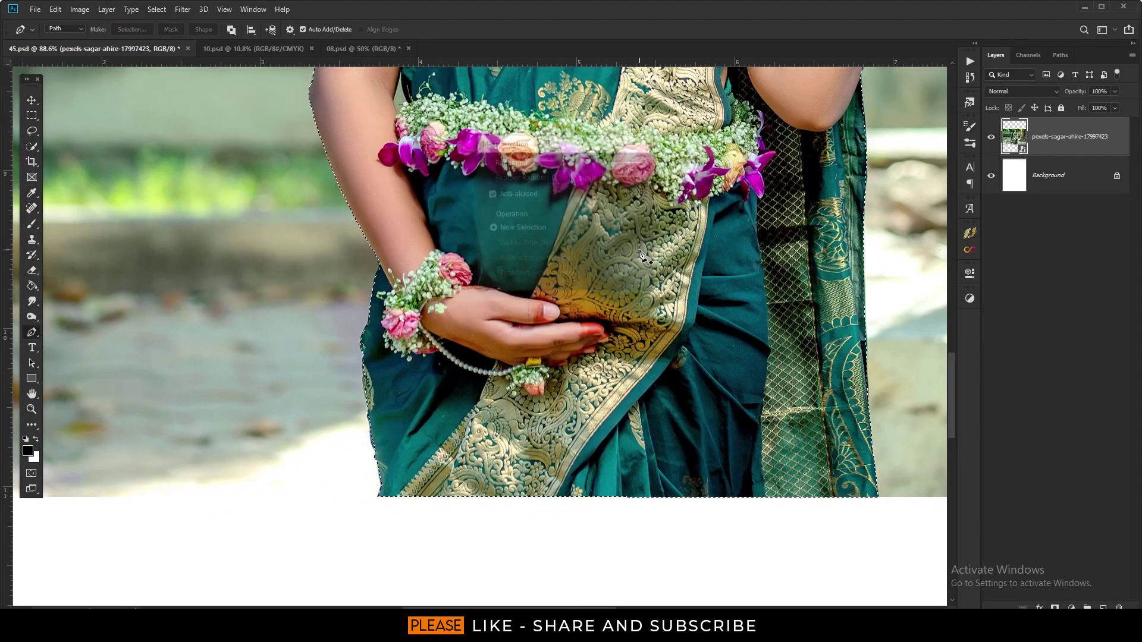
{"action": "left_click", "coordinate": [1055, 608]}
Step: Scale the masked woman to about 152% and position her in the upper poster
{"action": "scroll", "coordinate": [646, 446], "scroll_direction": "down", "scroll_amount": 2}
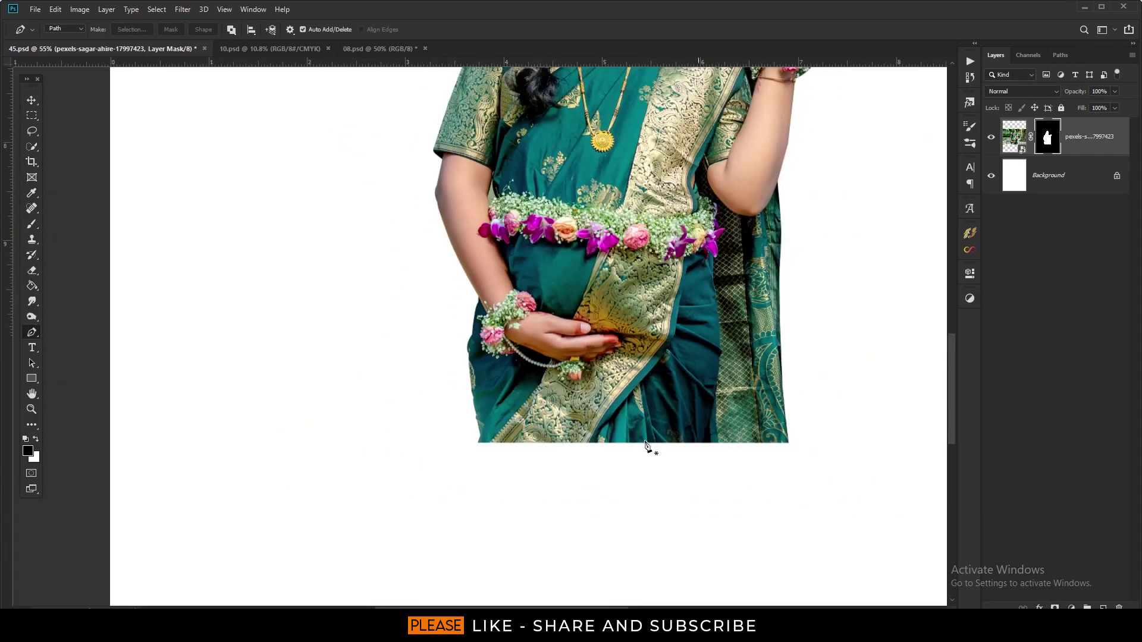
{"action": "scroll", "coordinate": [646, 446], "scroll_direction": "down", "scroll_amount": 5}
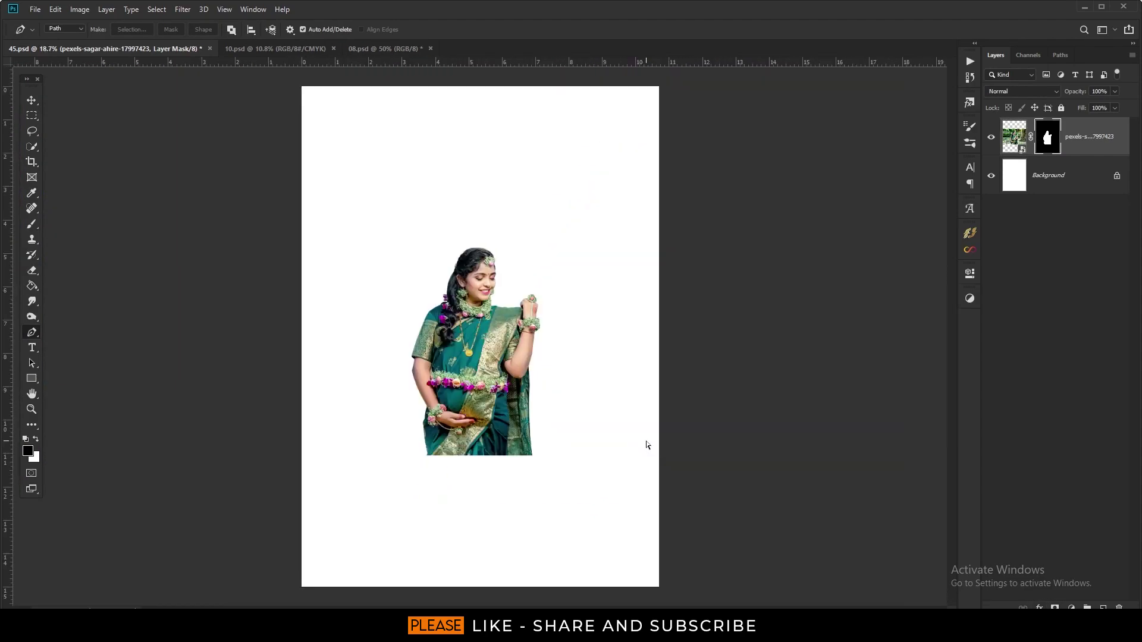
{"action": "key", "text": "ctrl+t"}
{"action": "left_click_drag", "start_coordinate": [671, 341], "coordinate": [783, 333]}
{"action": "left_click_drag", "start_coordinate": [535, 352], "coordinate": [461, 264]}
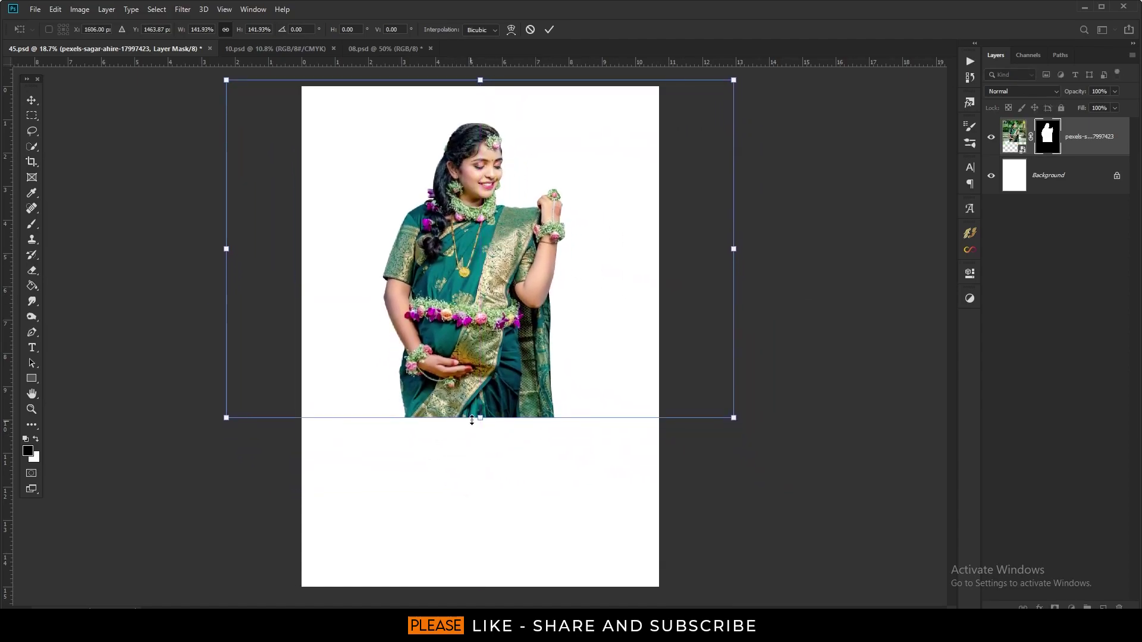
{"action": "left_click_drag", "start_coordinate": [479, 420], "coordinate": [479, 547]}
{"action": "left_click_drag", "start_coordinate": [481, 480], "coordinate": [486, 427]}
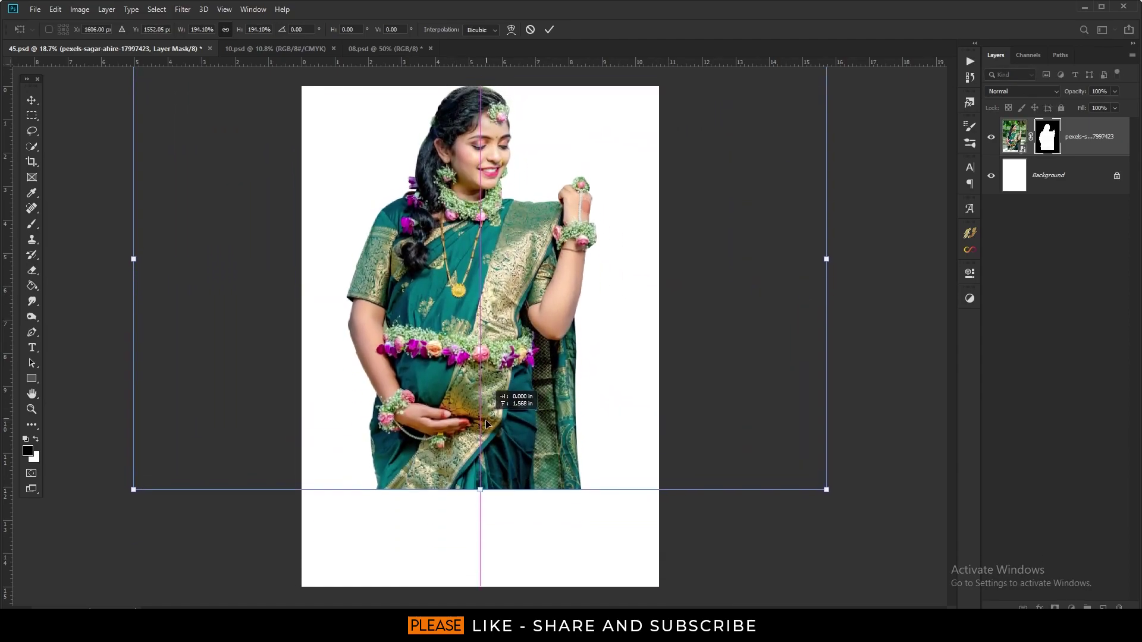
{"action": "left_click_drag", "start_coordinate": [483, 494], "coordinate": [482, 423]}
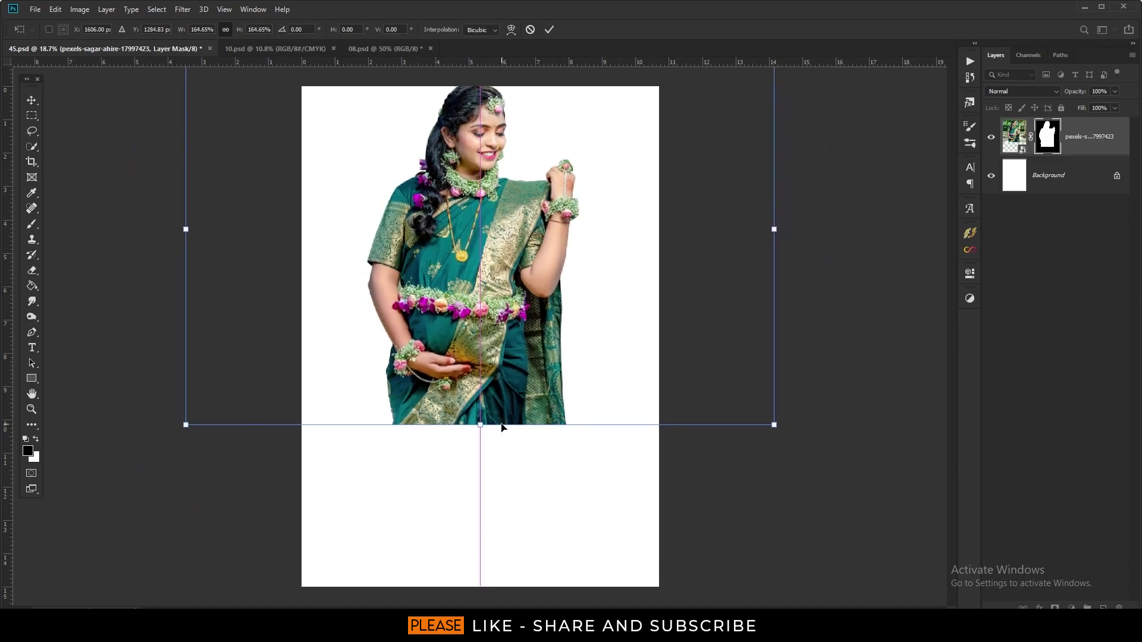
{"action": "left_click_drag", "start_coordinate": [506, 355], "coordinate": [505, 385]}
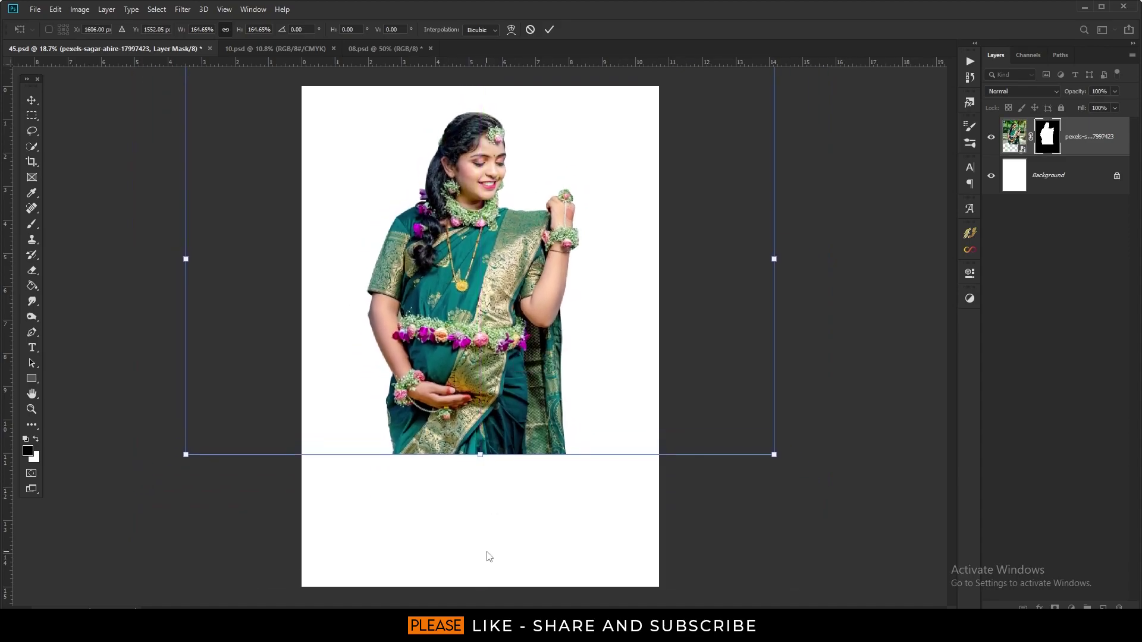
{"action": "left_click_drag", "start_coordinate": [482, 456], "coordinate": [483, 437]}
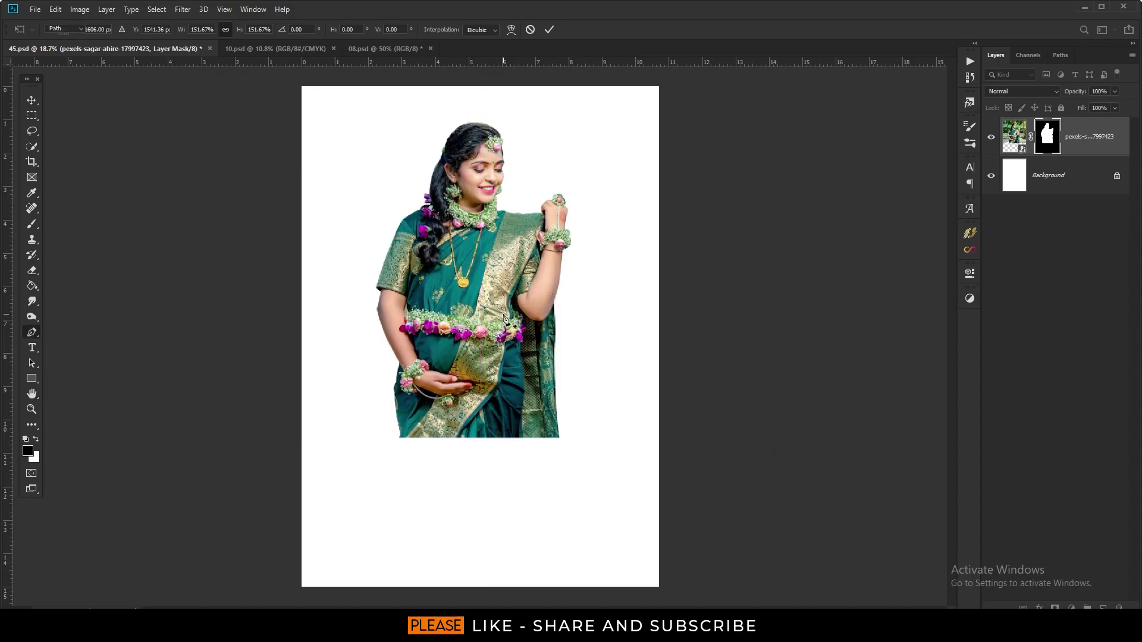
{"action": "left_click", "coordinate": [30, 101]}
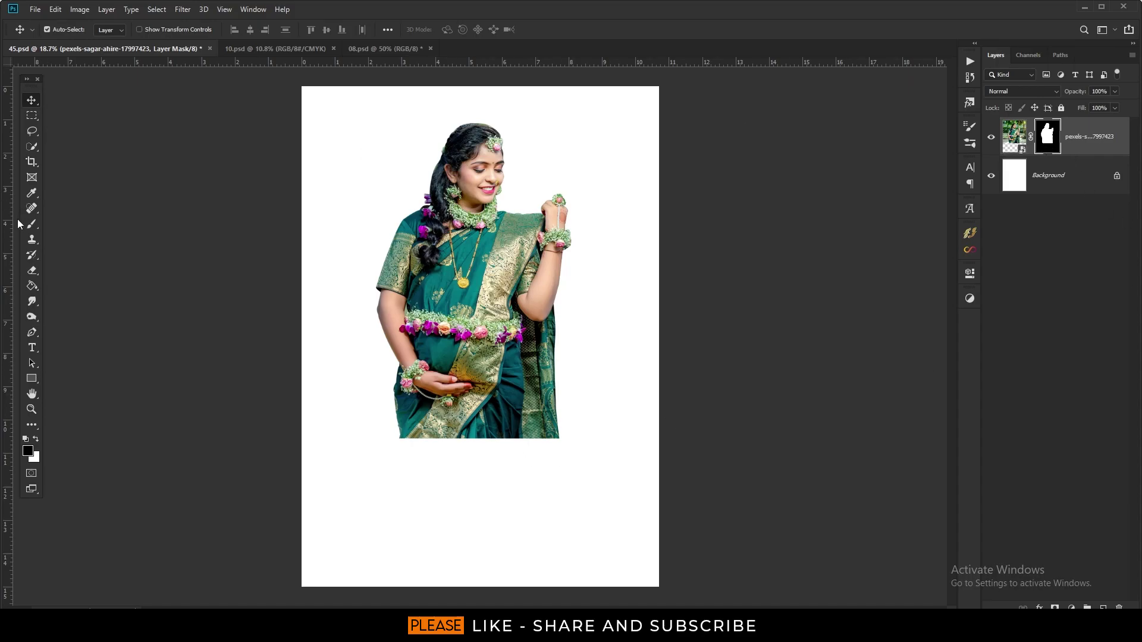
Step: On the layer mask, fade the saree bottom in black and paint the belly back in white
{"action": "left_click", "coordinate": [31, 224]}
{"action": "mouse_move", "coordinate": [425, 489]}
{"action": "left_mouse_down"}
{"action": "mouse_move", "coordinate": [693, 547]}
{"action": "mouse_move", "coordinate": [452, 564]}
{"action": "left_mouse_up"}
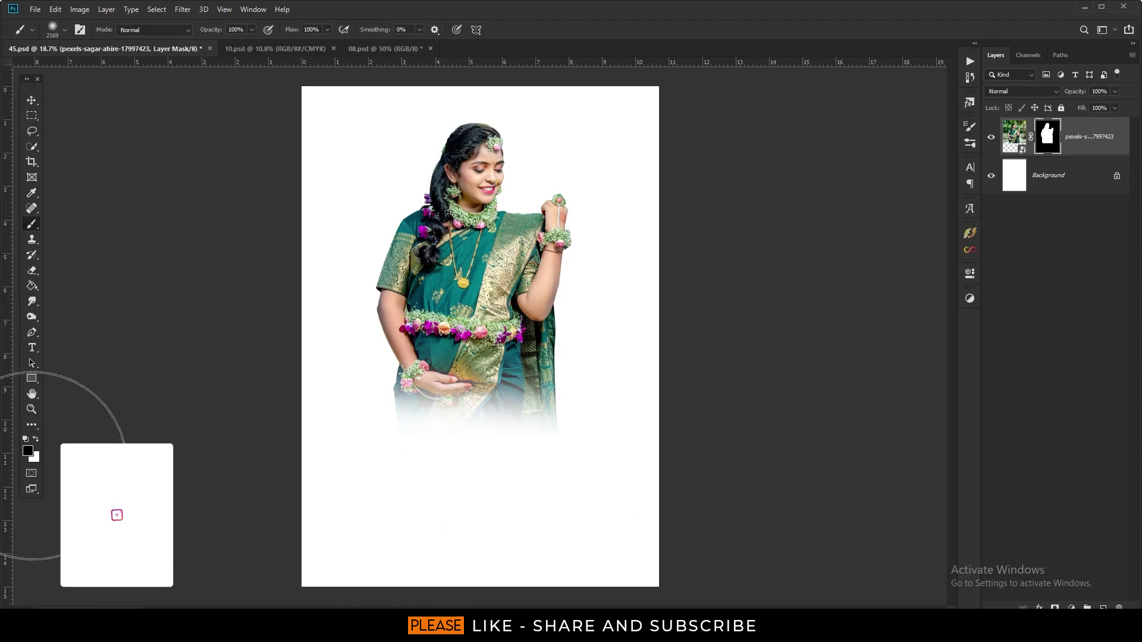
{"action": "key", "text": "x"}
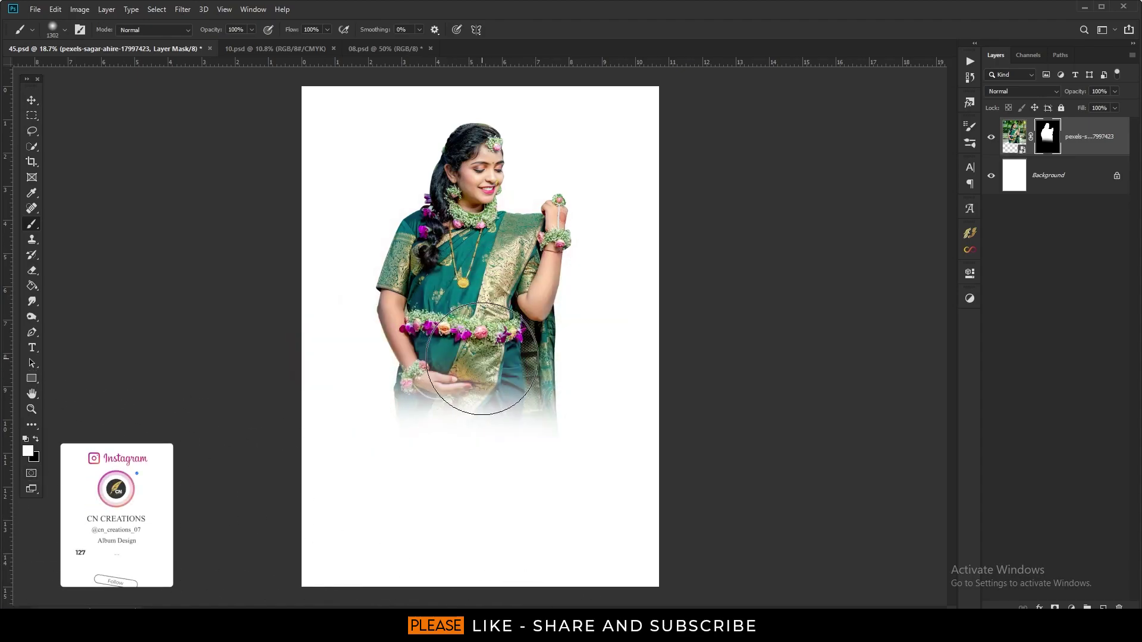
{"action": "left_click_drag", "start_coordinate": [481, 359], "coordinate": [440, 365]}
{"action": "key", "text": "x"}
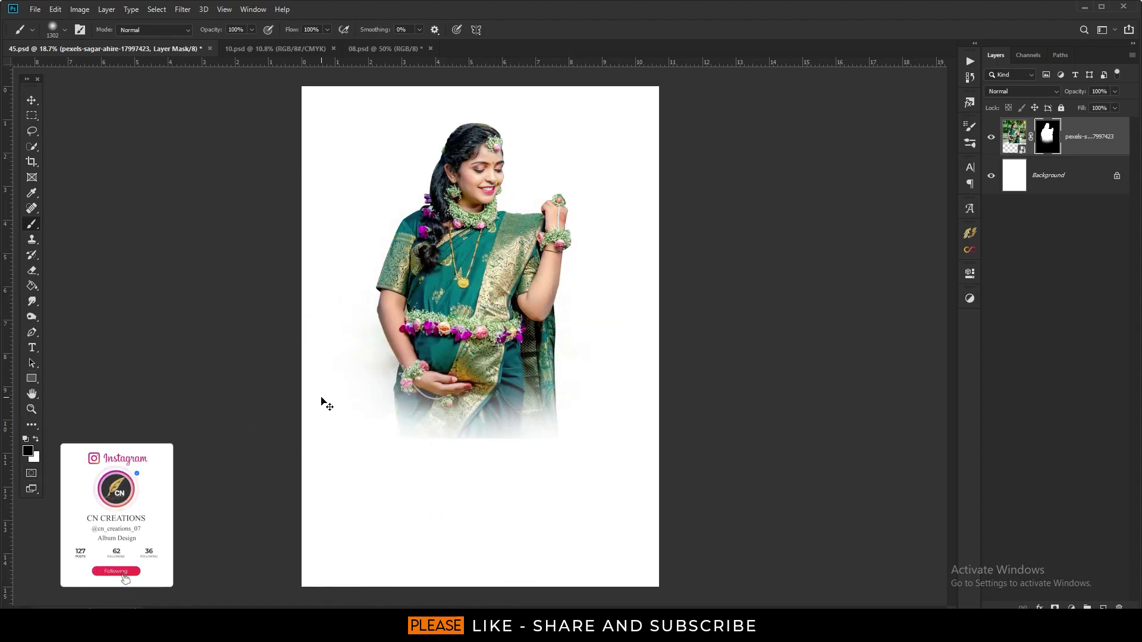
{"action": "key", "text": "ctrl+z"}
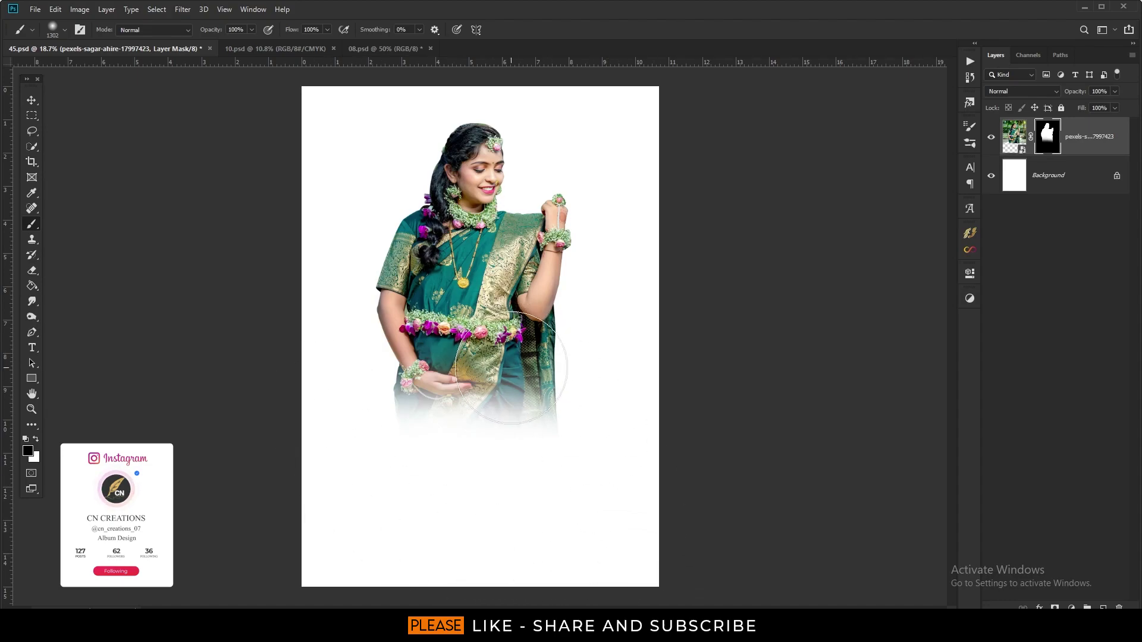
{"action": "key", "text": "x"}
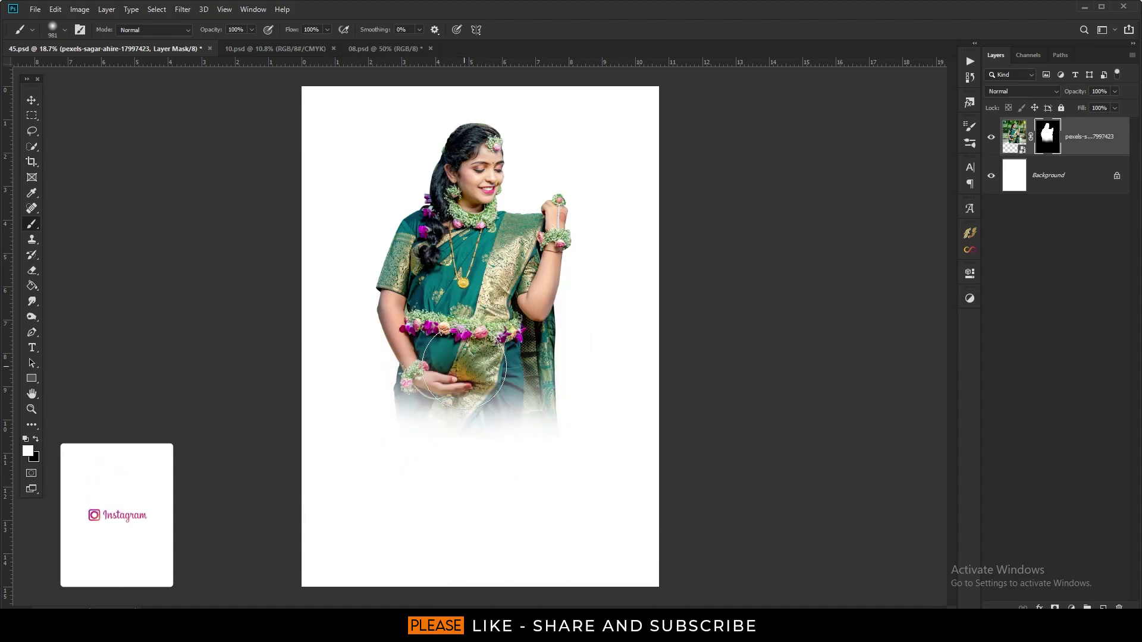
{"action": "left_click_drag", "start_coordinate": [464, 367], "coordinate": [488, 384]}
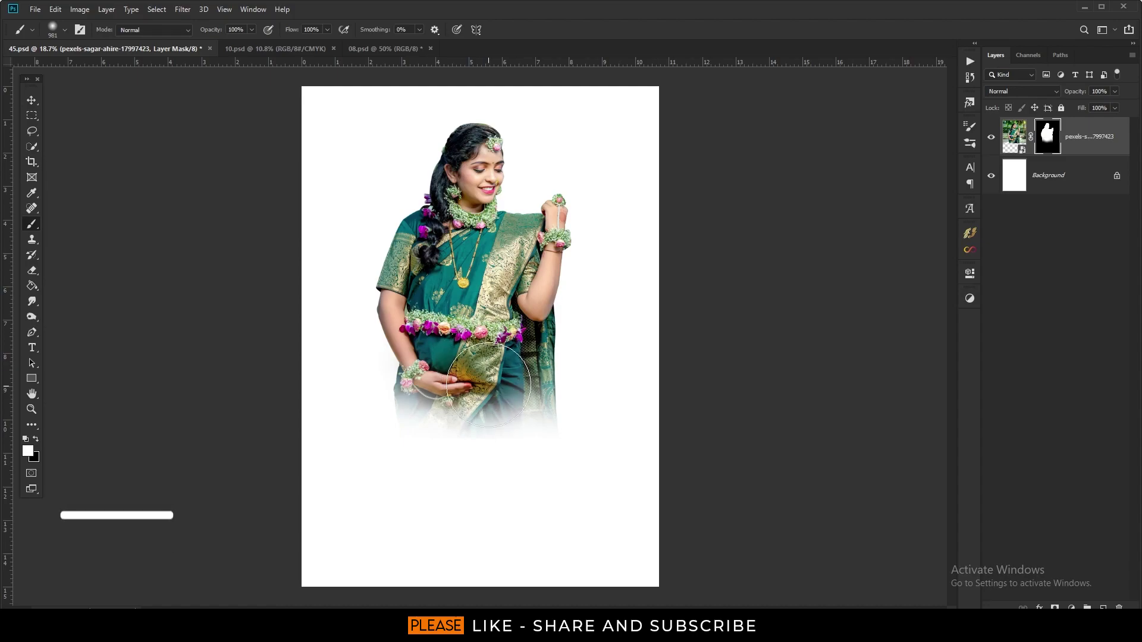
{"action": "key", "text": "x"}
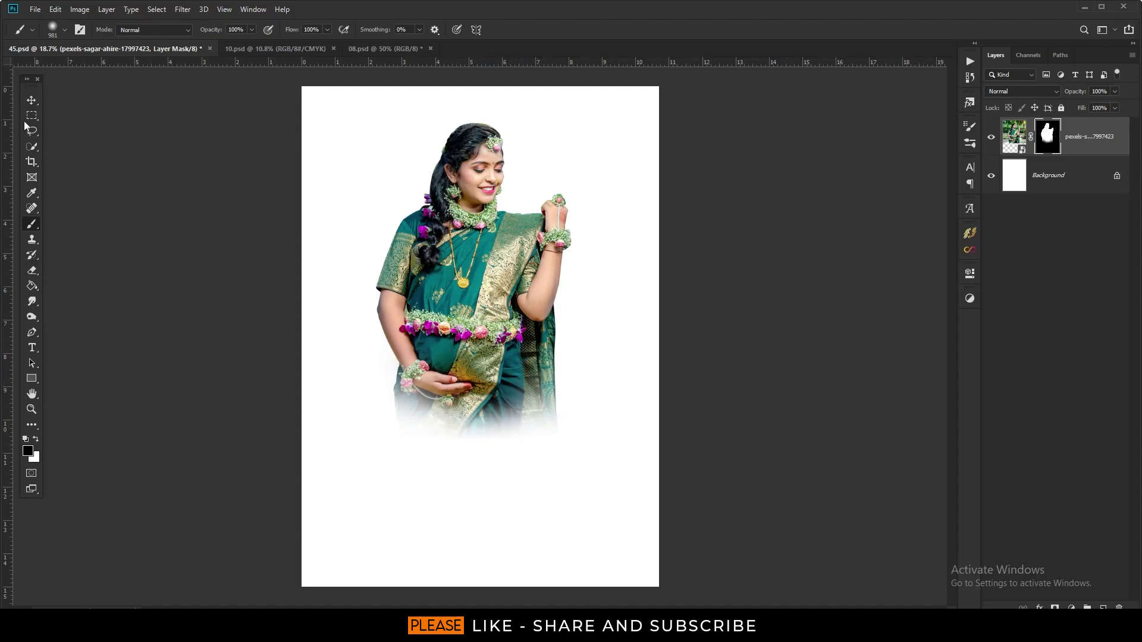
{"action": "left_click", "coordinate": [31, 105]}
Step: Move the woman's photo lower on the poster and scale it down to about 90%
{"action": "left_click_drag", "start_coordinate": [482, 268], "coordinate": [478, 397]}
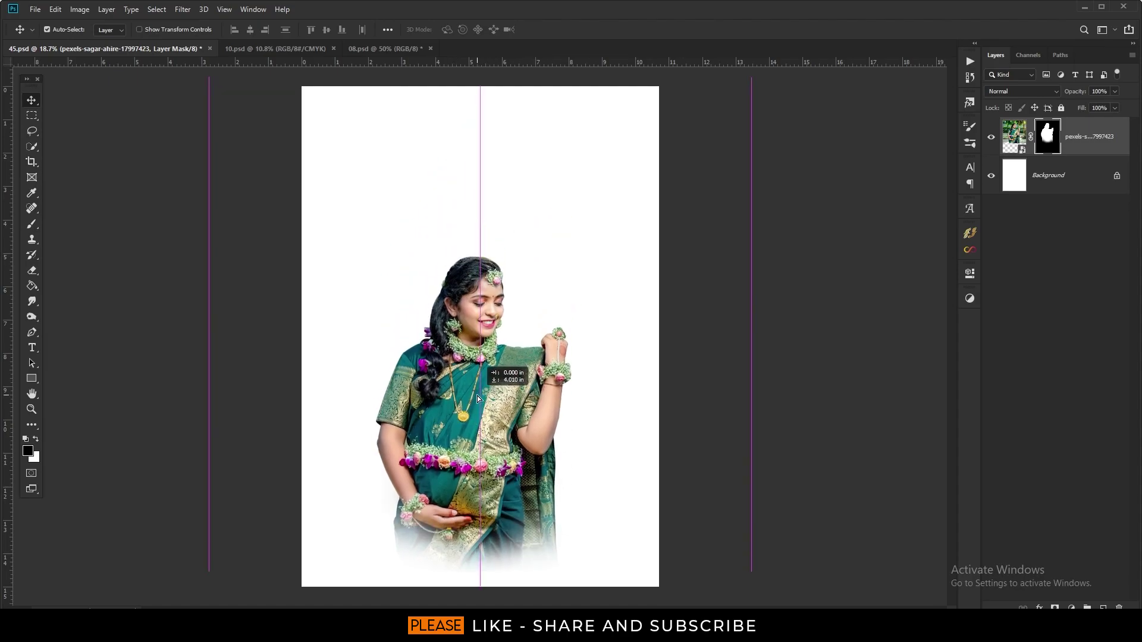
{"action": "key", "text": "ctrl+t"}
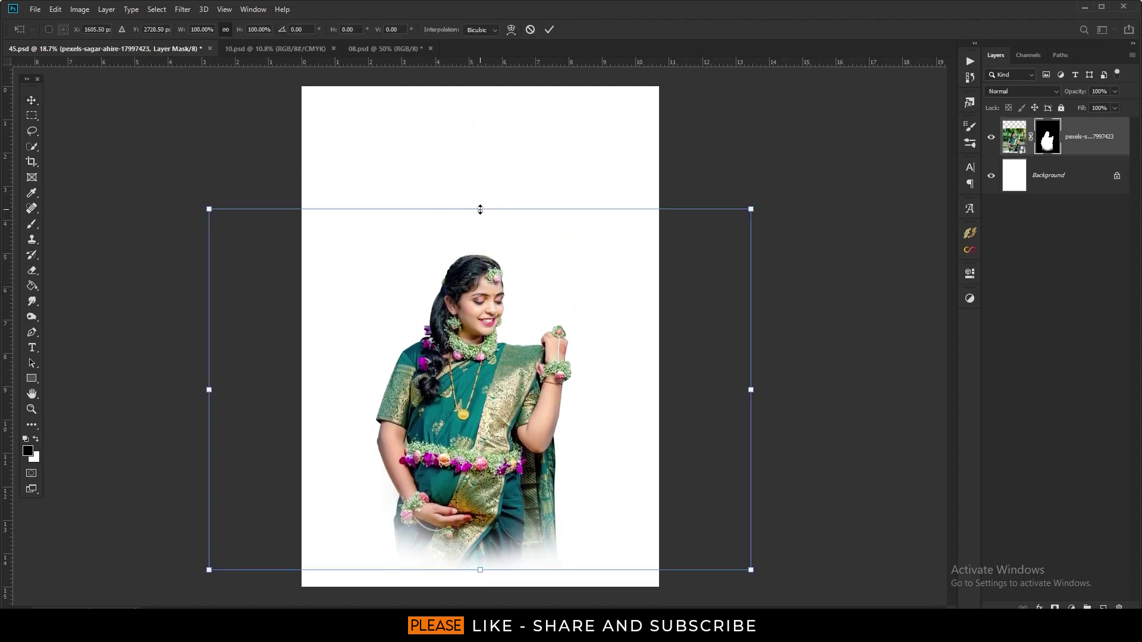
{"action": "left_click_drag", "start_coordinate": [480, 210], "coordinate": [480, 245]}
{"action": "left_click", "coordinate": [554, 34]}
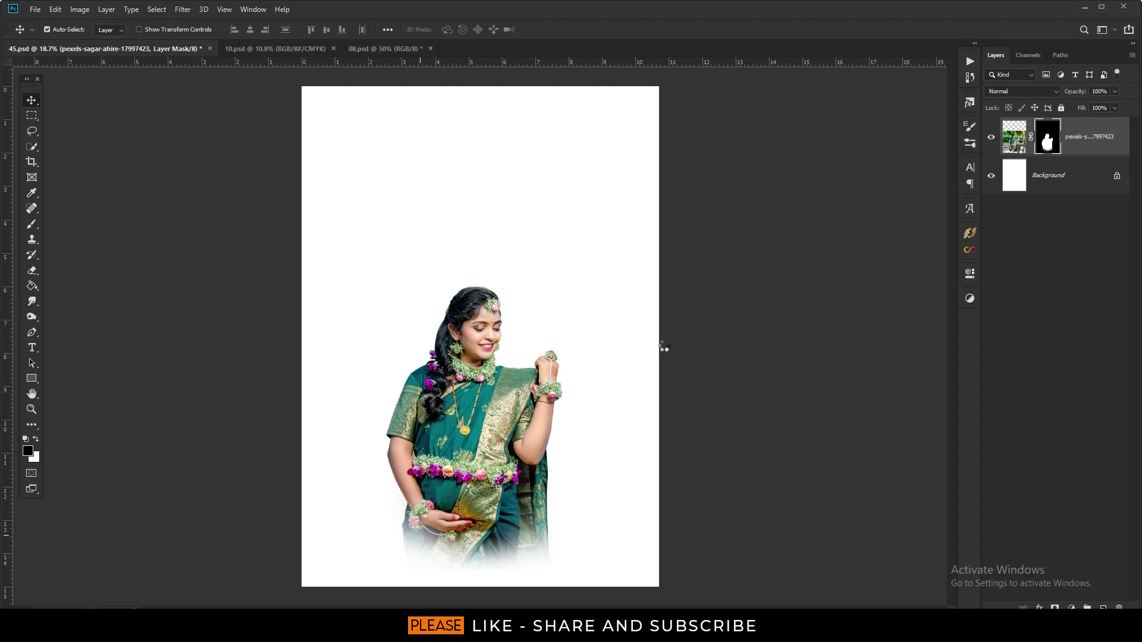
Step: Pen-trace the woman's saree, arm, sleeve and shoulder edges of the couple photo
{"action": "scroll", "coordinate": [487, 414], "scroll_direction": "up", "scroll_amount": 2}
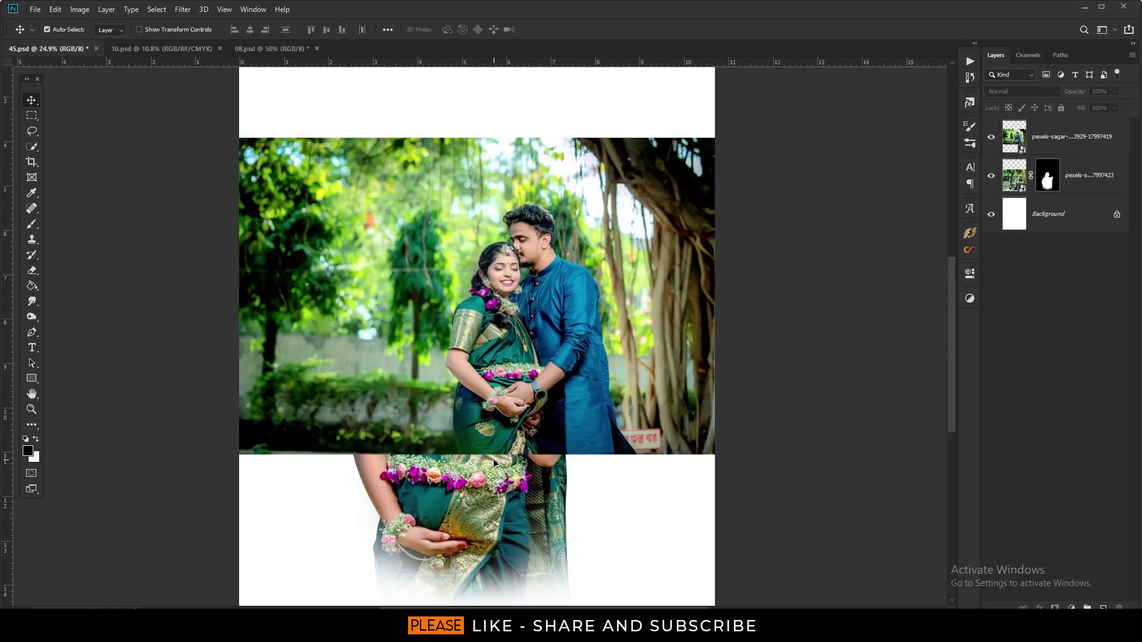
{"action": "scroll", "coordinate": [463, 423], "scroll_direction": "up", "scroll_amount": 3}
{"action": "scroll", "coordinate": [428, 434], "scroll_direction": "up", "scroll_amount": 3}
{"action": "key", "text": "p"}
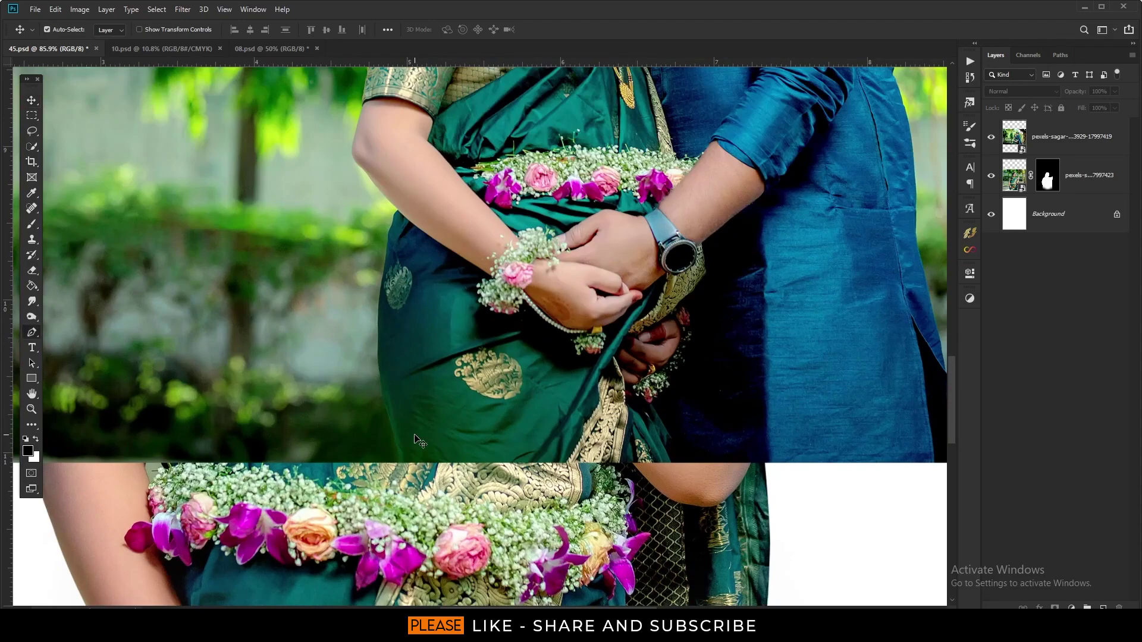
{"action": "left_click", "coordinate": [400, 463]}
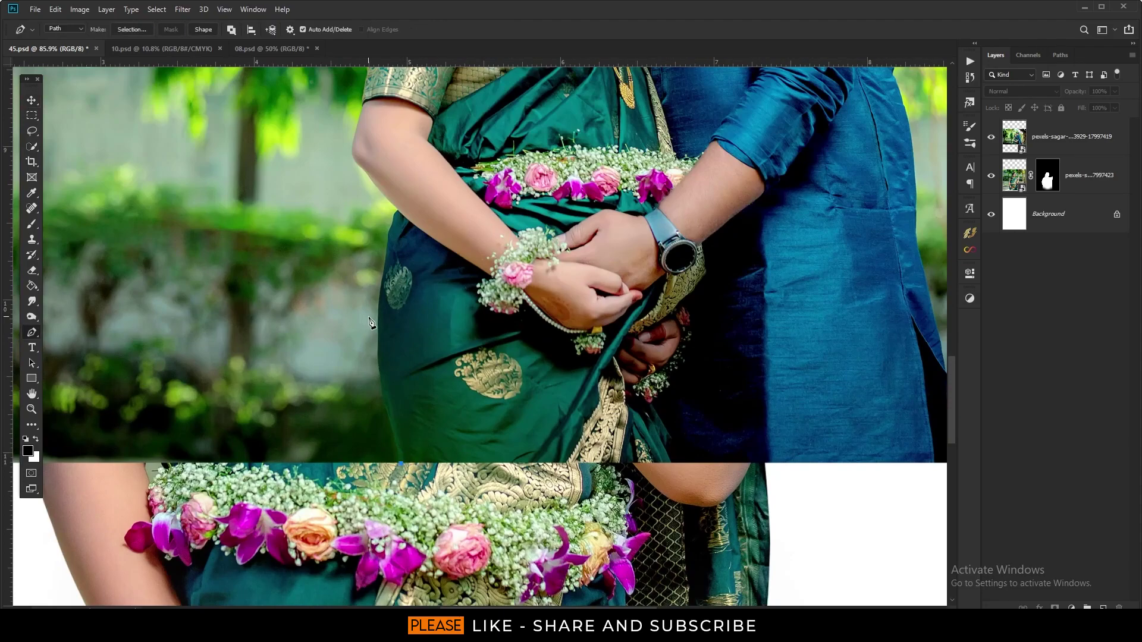
{"action": "left_click_drag", "start_coordinate": [379, 326], "coordinate": [390, 300]}
{"action": "scroll", "coordinate": [395, 334], "scroll_direction": "up", "scroll_amount": 3}
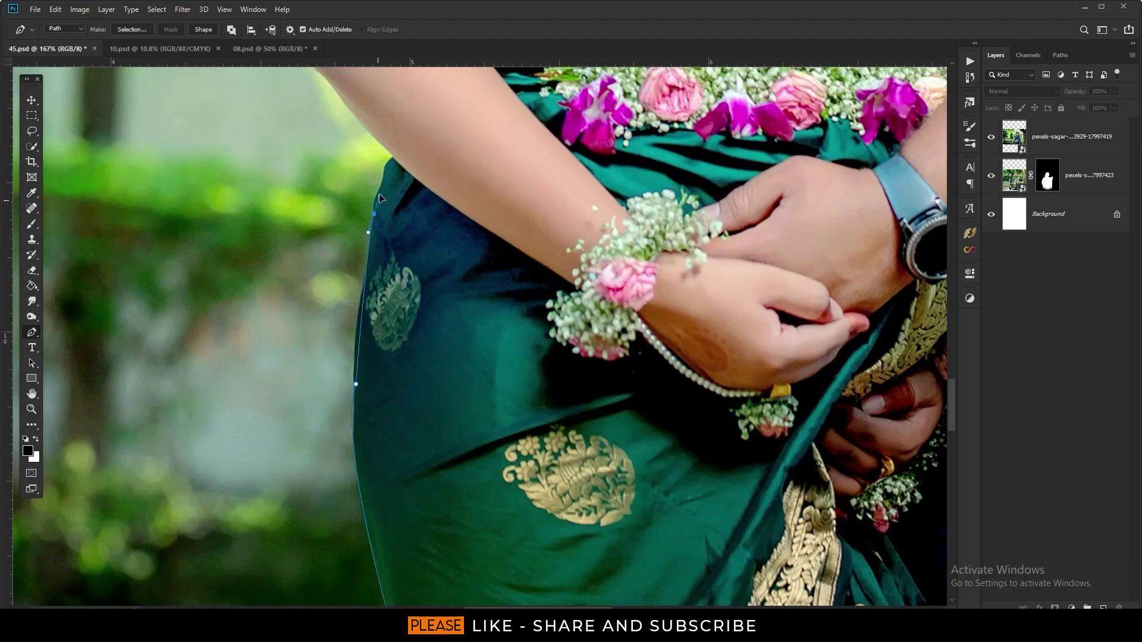
{"action": "left_click", "coordinate": [371, 223]}
{"action": "left_click", "coordinate": [379, 192]}
{"action": "left_click", "coordinate": [391, 165]}
{"action": "left_click", "coordinate": [504, 390]}
{"action": "left_click_drag", "start_coordinate": [478, 329], "coordinate": [491, 306]}
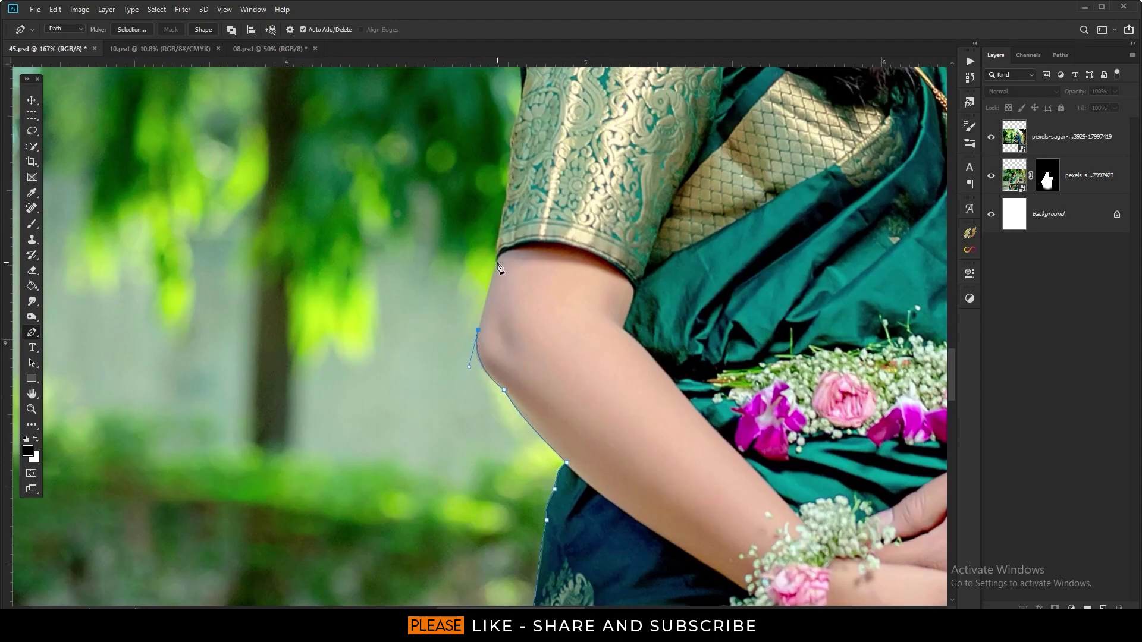
{"action": "scroll", "coordinate": [491, 305], "scroll_direction": "up", "scroll_amount": 2}
{"action": "left_click", "coordinate": [433, 426]}
{"action": "left_click", "coordinate": [441, 355]}
{"action": "left_click", "coordinate": [452, 311]}
{"action": "left_click", "coordinate": [455, 288]}
{"action": "left_click", "coordinate": [457, 211]}
{"action": "left_click", "coordinate": [471, 174]}
{"action": "left_click_drag", "start_coordinate": [471, 174], "coordinate": [345, 423]}
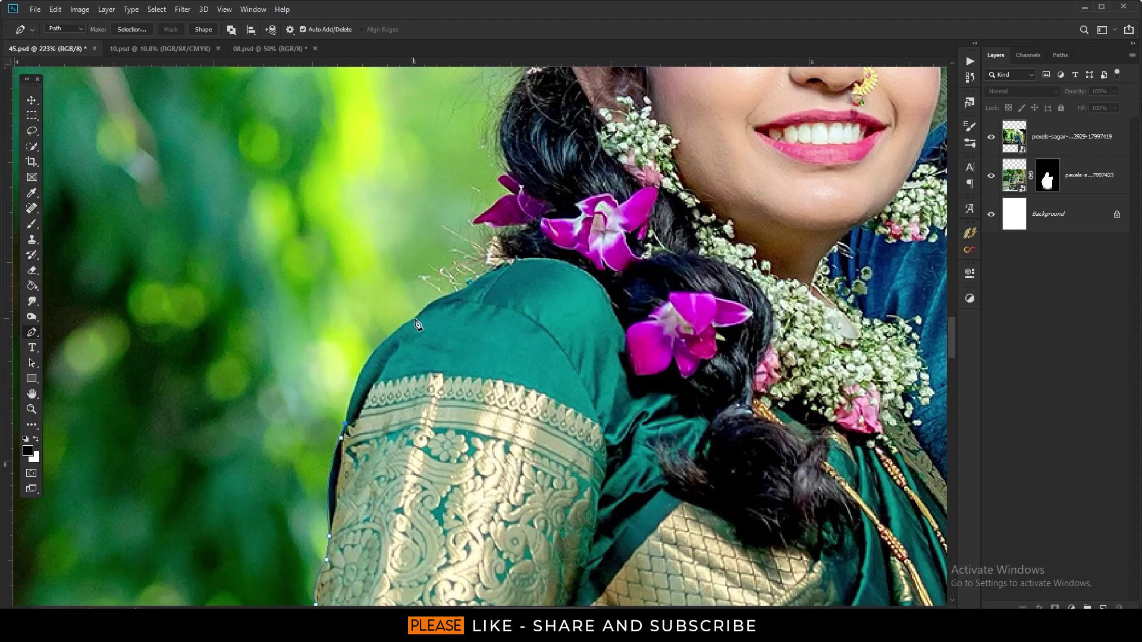
{"action": "left_click", "coordinate": [416, 317]}
{"action": "left_click", "coordinate": [428, 297]}
Step: Continue the path over the woman's hair and around the man's hairline and head
{"action": "left_click", "coordinate": [511, 174]}
{"action": "left_click_drag", "start_coordinate": [511, 173], "coordinate": [327, 435]}
{"action": "left_click", "coordinate": [321, 369]}
{"action": "left_click", "coordinate": [342, 344]}
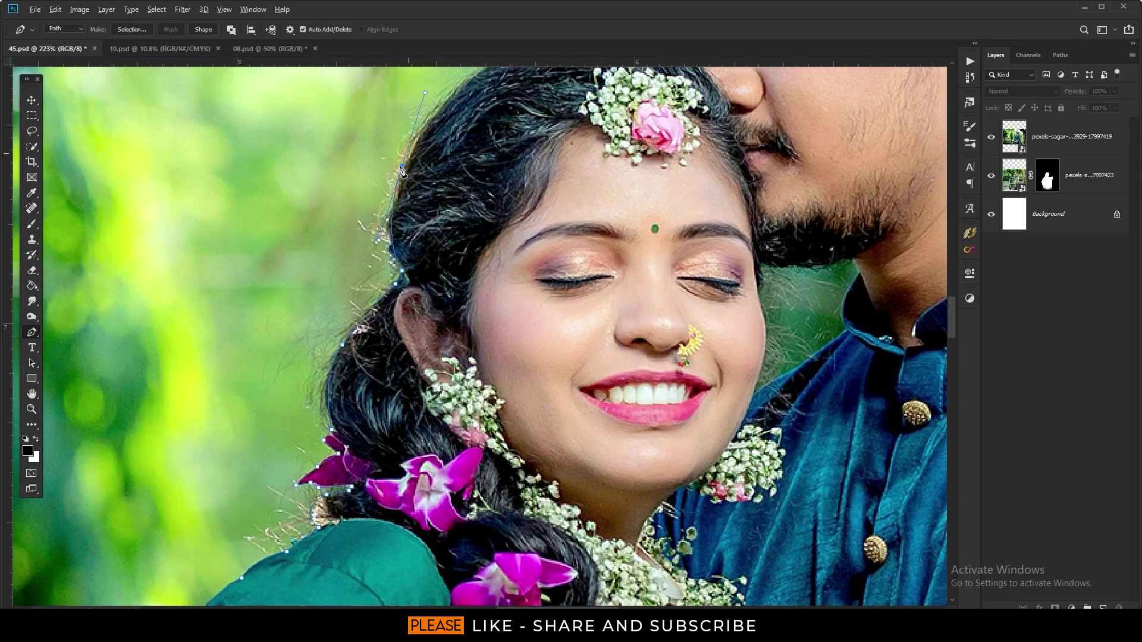
{"action": "left_click_drag", "start_coordinate": [416, 118], "coordinate": [366, 345]}
{"action": "left_click", "coordinate": [351, 391]}
{"action": "left_click", "coordinate": [444, 287]}
{"action": "left_click", "coordinate": [585, 260]}
{"action": "left_click", "coordinate": [644, 271]}
{"action": "left_click", "coordinate": [622, 236]}
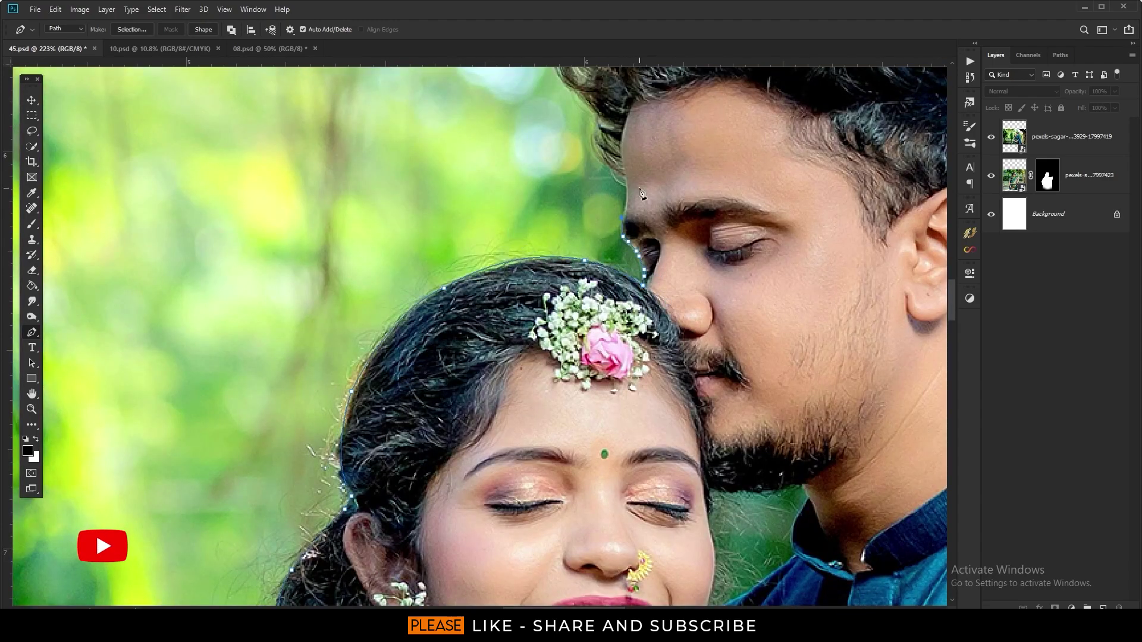
{"action": "left_click", "coordinate": [624, 184]}
{"action": "left_click_drag", "start_coordinate": [625, 183], "coordinate": [541, 341]}
{"action": "left_click", "coordinate": [539, 284]}
{"action": "left_click", "coordinate": [517, 273]}
{"action": "left_click", "coordinate": [491, 255]}
{"action": "left_click", "coordinate": [498, 186]}
{"action": "left_click", "coordinate": [557, 138]}
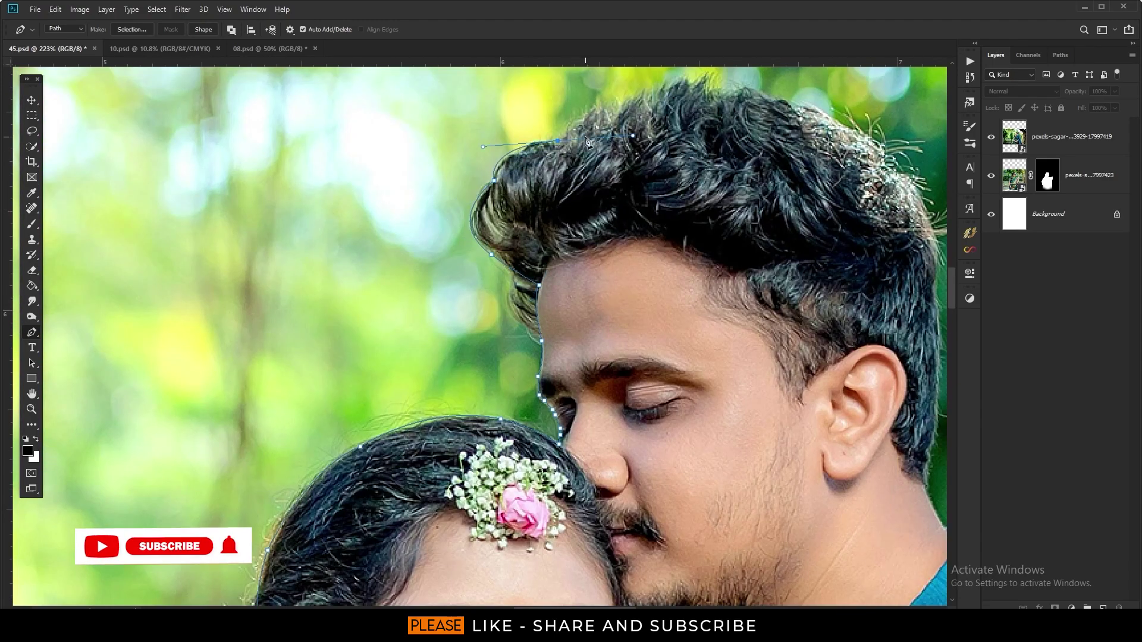
{"action": "left_click", "coordinate": [731, 90]}
{"action": "left_click", "coordinate": [888, 157]}
{"action": "left_click", "coordinate": [937, 374]}
{"action": "left_click_drag", "start_coordinate": [927, 478], "coordinate": [453, 459]}
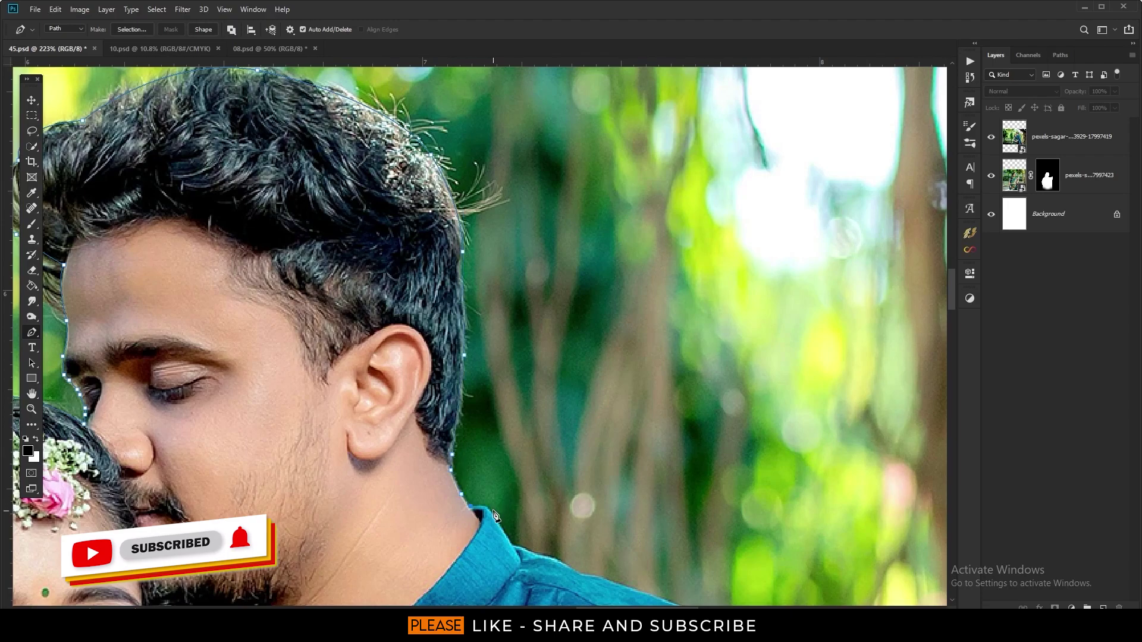
{"action": "left_click_drag", "start_coordinate": [493, 515], "coordinate": [181, 261]}
Step: Trace the man's shirt down to the photo's bottom edge and close the path
{"action": "left_click", "coordinate": [269, 320]}
{"action": "left_click", "coordinate": [466, 429]}
{"action": "left_click", "coordinate": [530, 520]}
{"action": "left_click_drag", "start_coordinate": [542, 545], "coordinate": [494, 312]}
{"action": "left_click", "coordinate": [503, 392]}
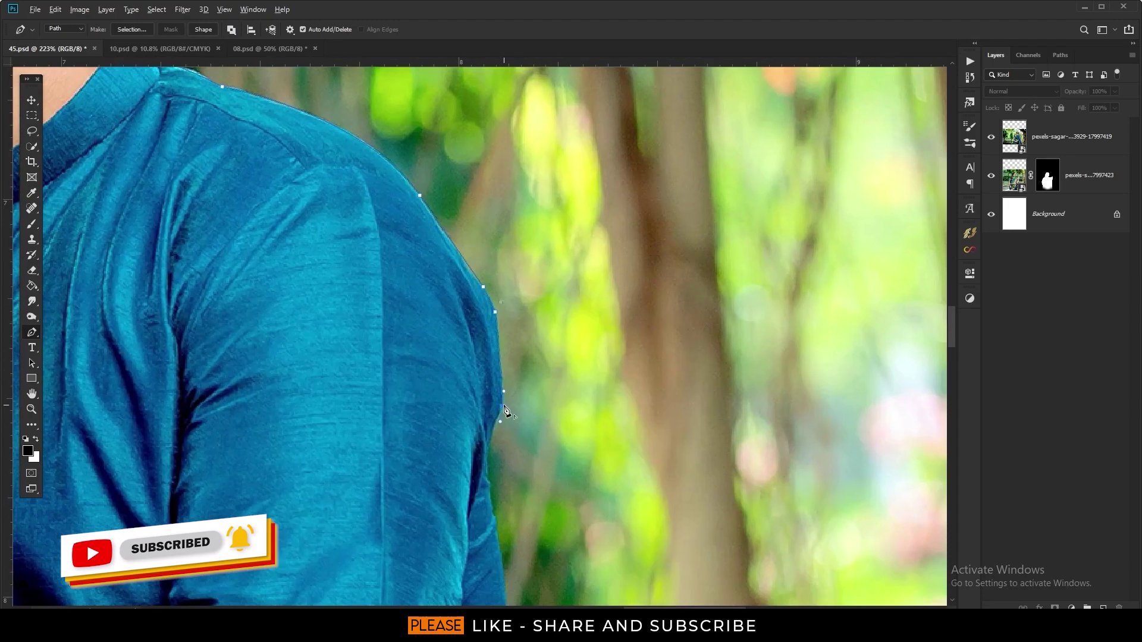
{"action": "left_click_drag", "start_coordinate": [471, 535], "coordinate": [345, 59]}
{"action": "left_click", "coordinate": [443, 452]}
{"action": "left_click_drag", "start_coordinate": [443, 452], "coordinate": [404, 216]}
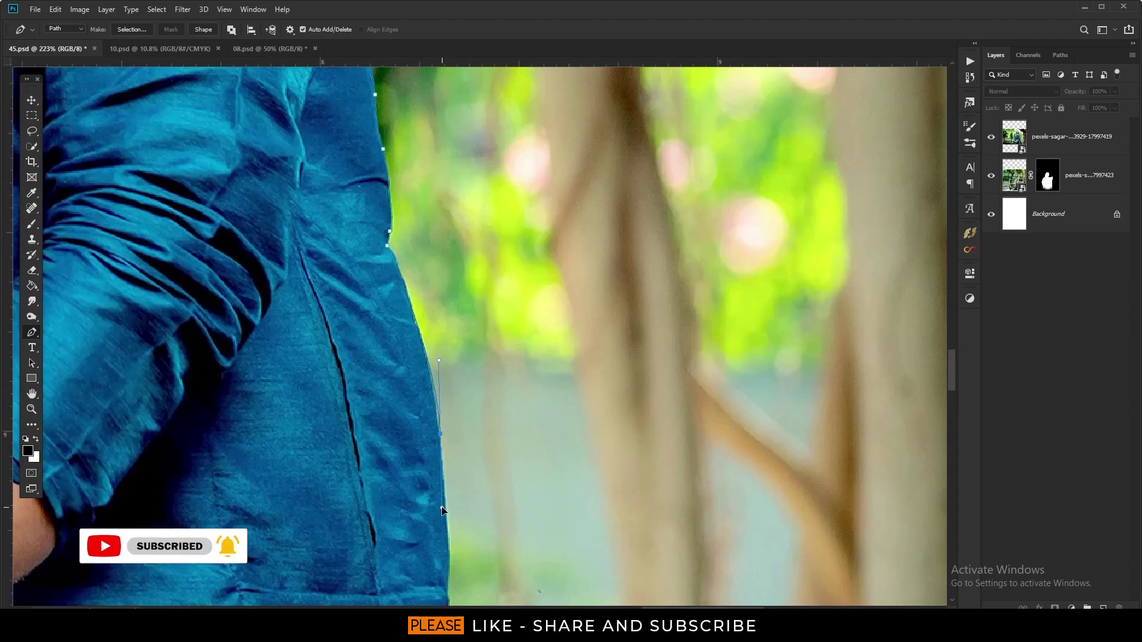
{"action": "left_click_drag", "start_coordinate": [412, 378], "coordinate": [406, 407]}
{"action": "left_click_drag", "start_coordinate": [443, 585], "coordinate": [428, 366]}
{"action": "left_click_drag", "start_coordinate": [475, 582], "coordinate": [469, 473]}
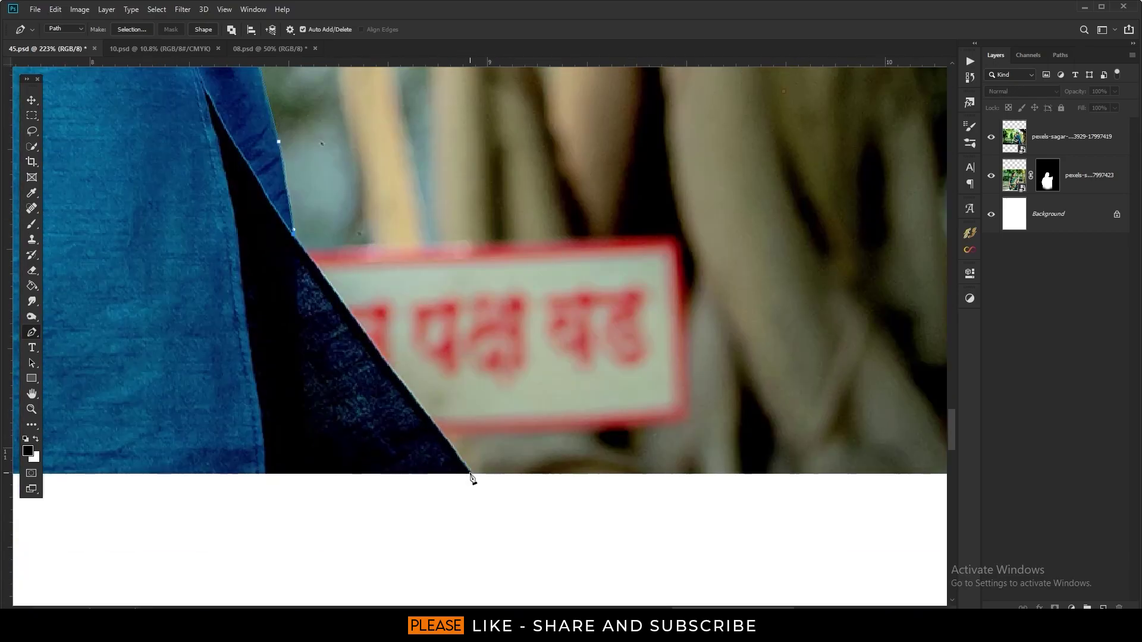
{"action": "key", "text": "ctrl+minus"}
{"action": "key", "text": "ctrl+minus"}
{"action": "key", "text": "ctrl+minus"}
{"action": "left_click", "coordinate": [378, 494]}
Step: Convert the path to a selection and mask the couple photo with it
{"action": "right_click", "coordinate": [432, 204]}
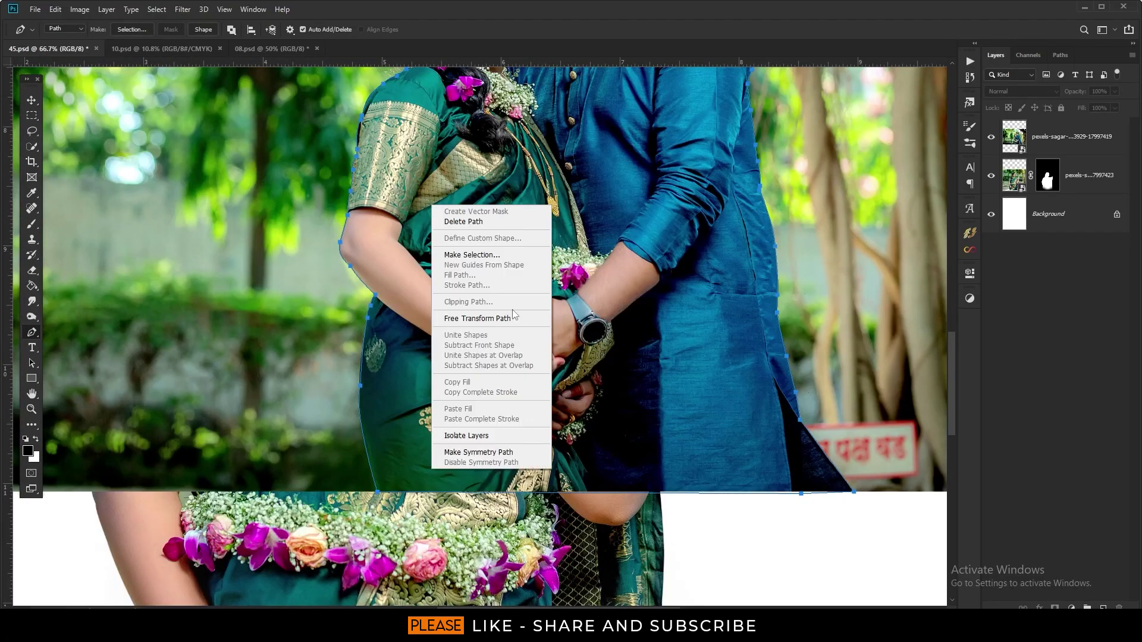
{"action": "left_click", "coordinate": [479, 254]}
{"action": "key", "text": "Return"}
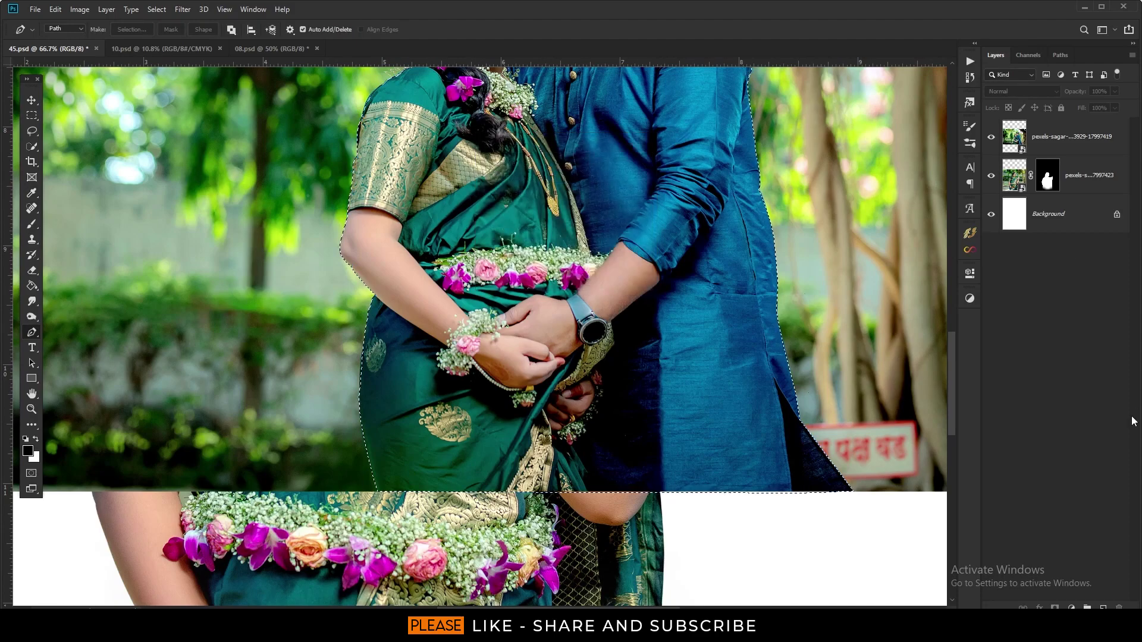
{"action": "left_click", "coordinate": [1055, 608]}
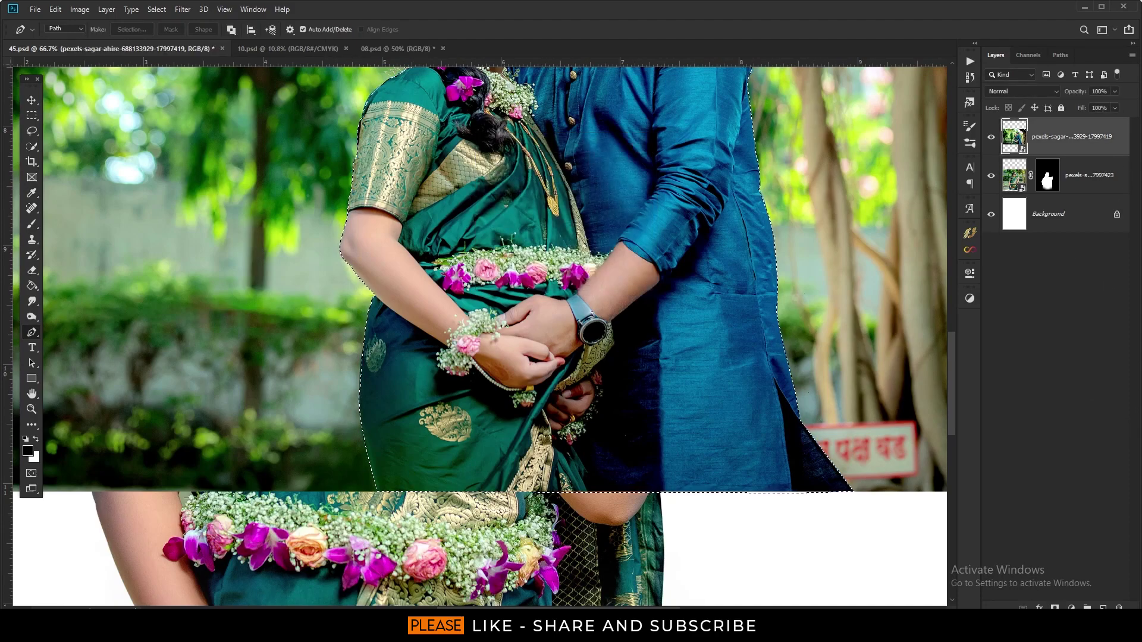
{"action": "scroll", "coordinate": [470, 262], "scroll_direction": "down", "scroll_amount": 2}
{"action": "scroll", "coordinate": [467, 261], "scroll_direction": "down", "scroll_amount": 3}
{"action": "scroll", "coordinate": [468, 262], "scroll_direction": "down", "scroll_amount": 2}
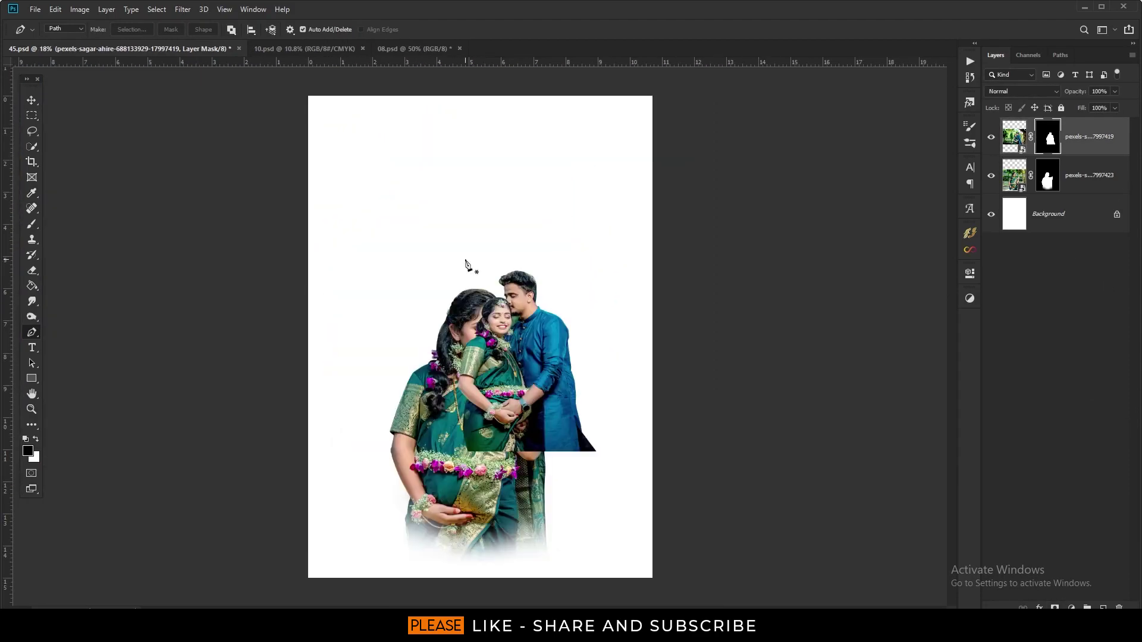
Step: Pen-trace the green gap between the couple's faces and turn it into a selection
{"action": "left_click", "coordinate": [31, 100]}
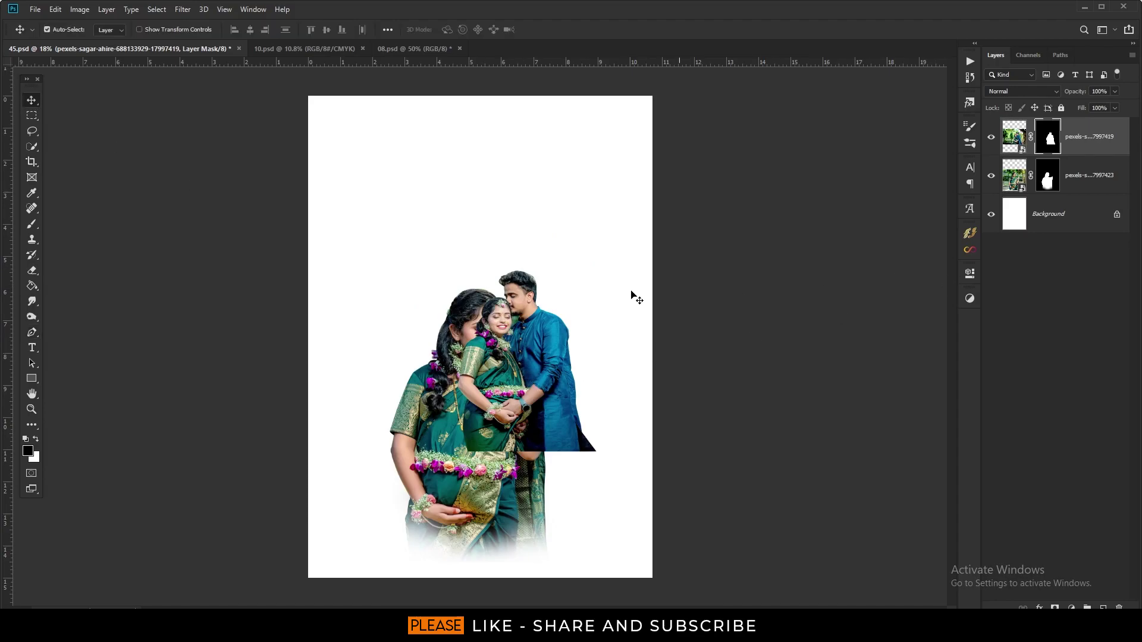
{"action": "scroll", "coordinate": [553, 263], "scroll_direction": "up", "scroll_amount": 3}
{"action": "scroll", "coordinate": [517, 321], "scroll_direction": "up", "scroll_amount": 4}
{"action": "scroll", "coordinate": [476, 379], "scroll_direction": "up", "scroll_amount": 6}
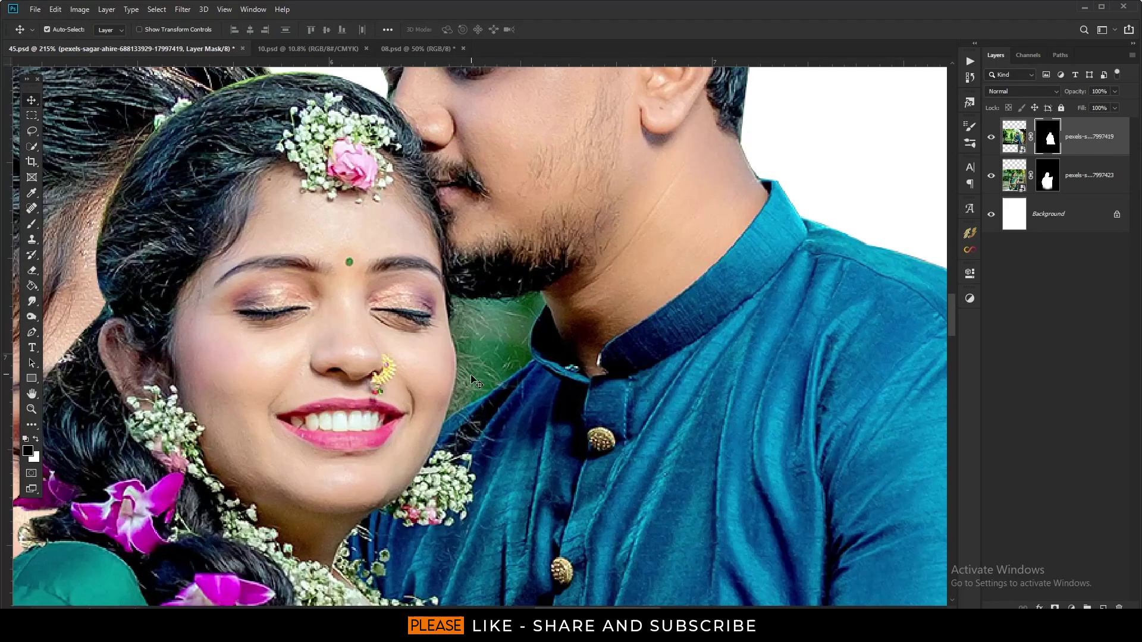
{"action": "key", "text": "p"}
{"action": "left_click", "coordinate": [452, 297]}
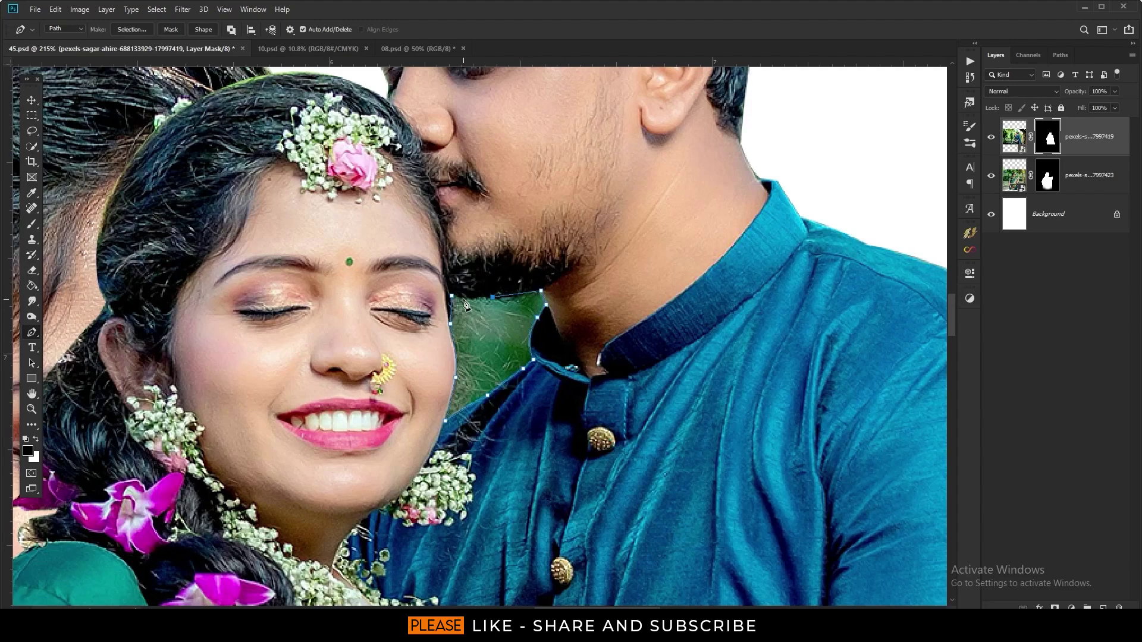
{"action": "right_click", "coordinate": [496, 327]}
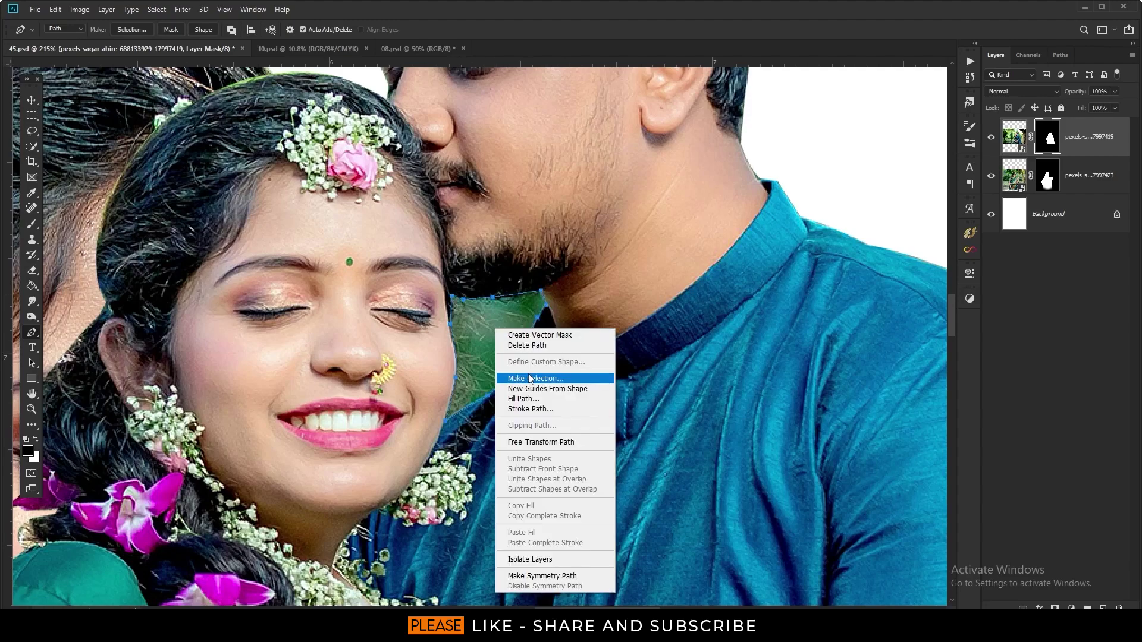
{"action": "left_click", "coordinate": [526, 378]}
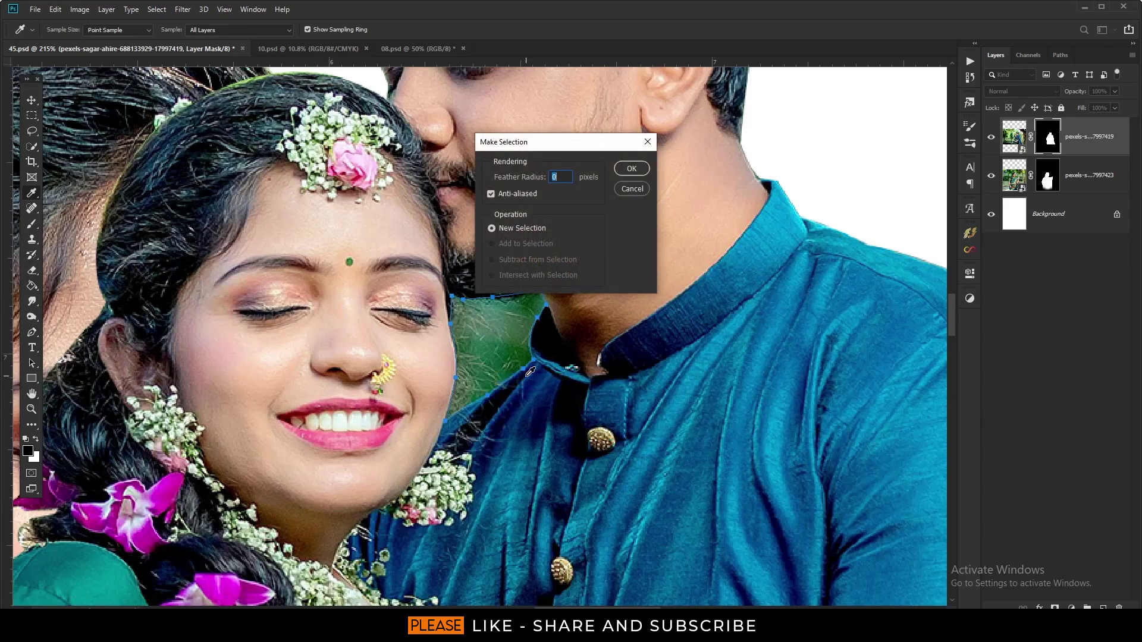
{"action": "key", "text": "Return"}
Step: Fill the selection with black on the mask to hide the green patch, then fit the view
{"action": "key", "text": "b"}
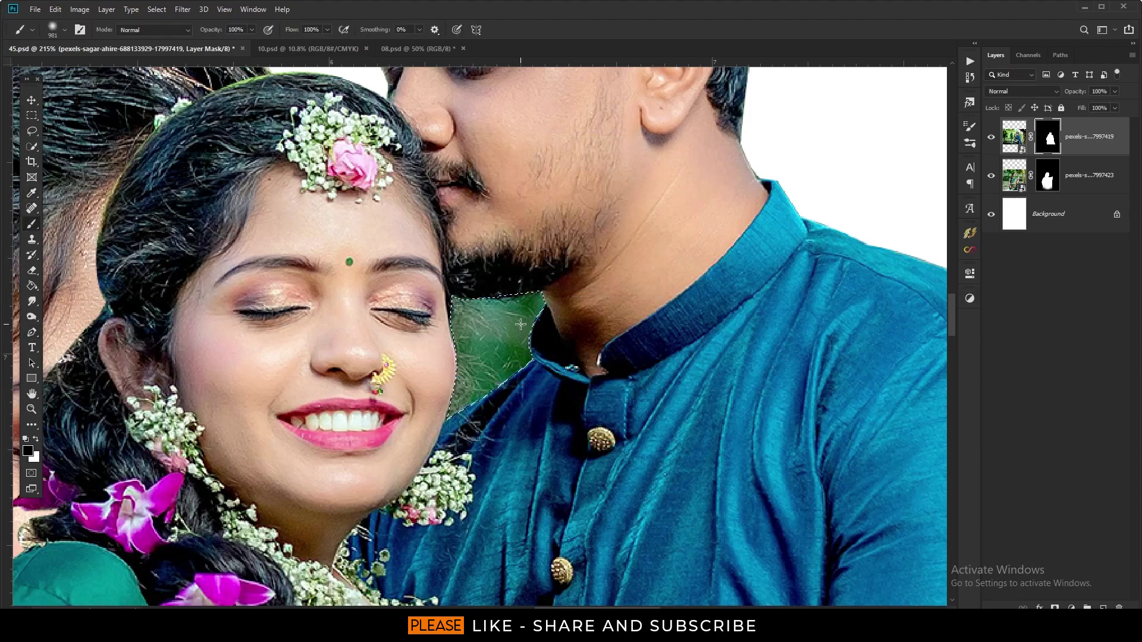
{"action": "key", "text": "alt+BackSpace"}
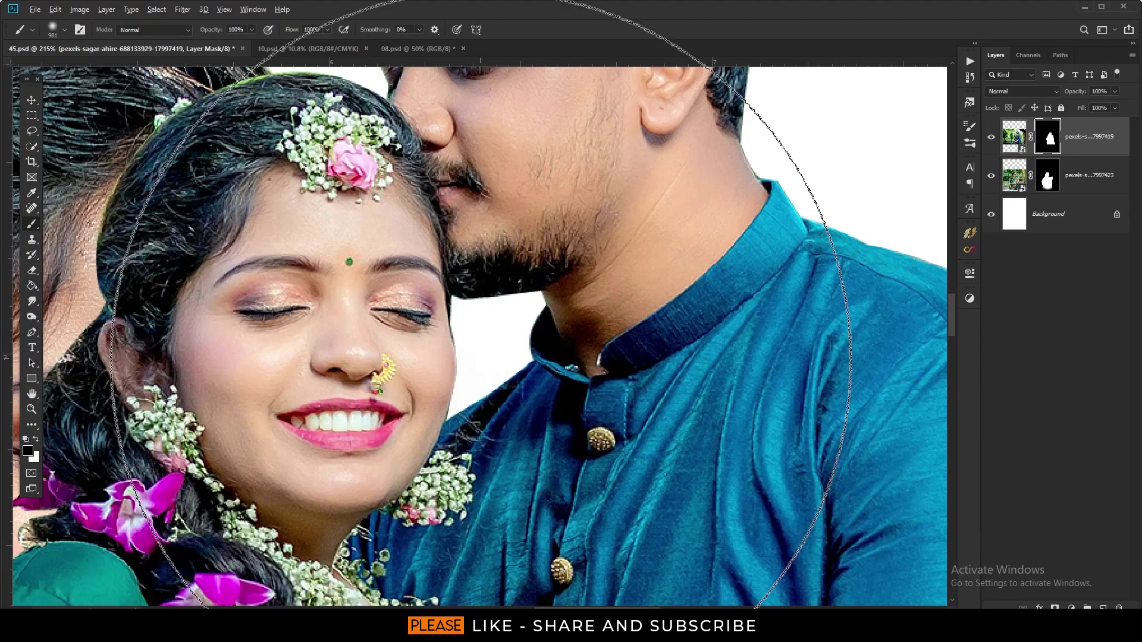
{"action": "key", "text": "ctrl+0"}
{"action": "key", "text": "v"}
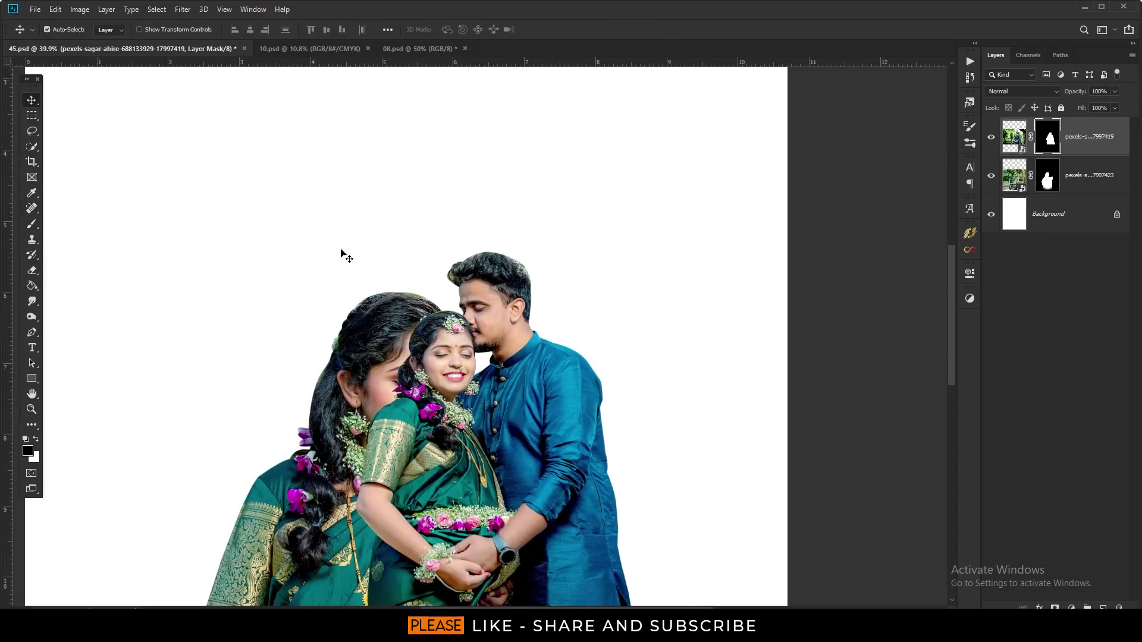
{"action": "scroll", "coordinate": [527, 297], "scroll_direction": "down", "scroll_amount": 3}
Step: Put the woman above the couple, then scale the couple to about 126%, shifted right
{"action": "left_click_drag", "start_coordinate": [1106, 133], "coordinate": [991, 190]}
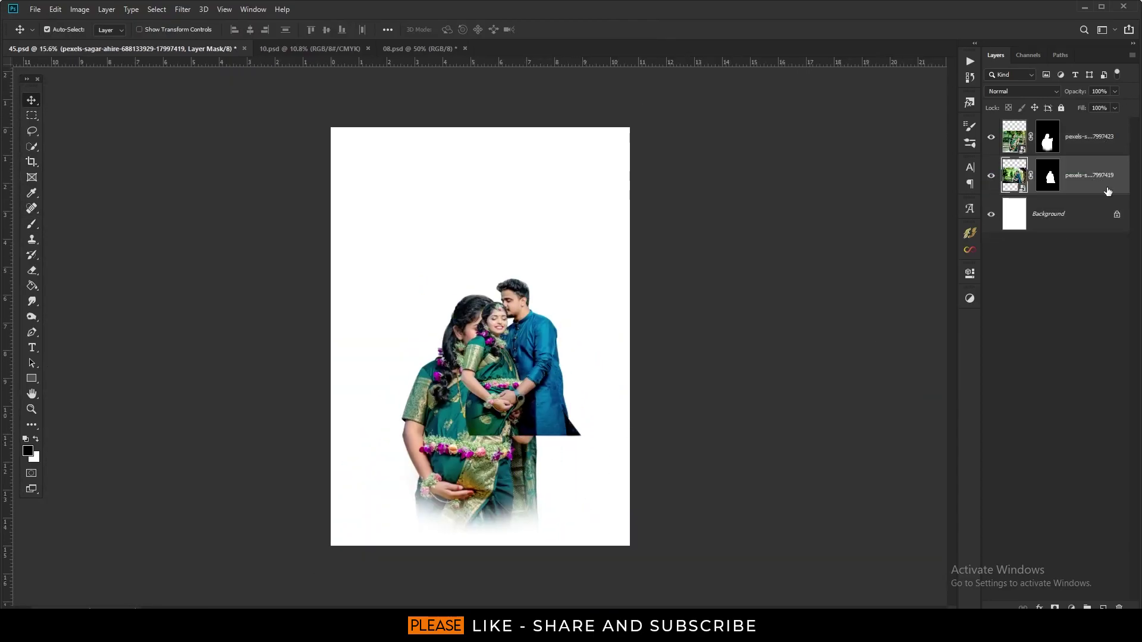
{"action": "key", "text": "ctrl+t"}
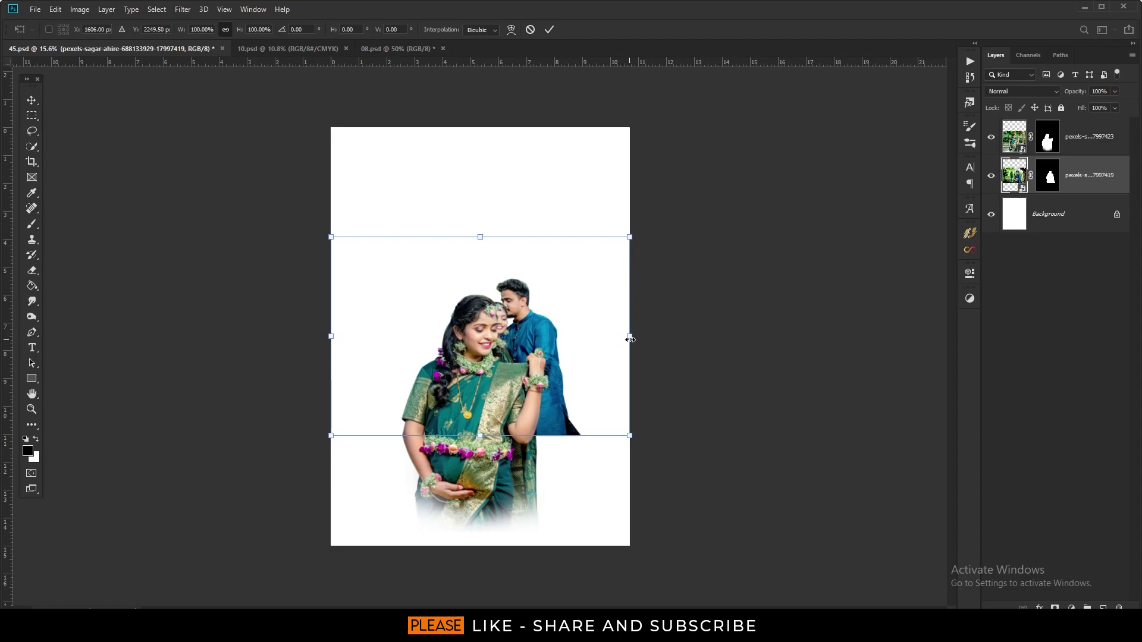
{"action": "left_click_drag", "start_coordinate": [629, 339], "coordinate": [815, 321]}
{"action": "left_click_drag", "start_coordinate": [535, 321], "coordinate": [412, 258]}
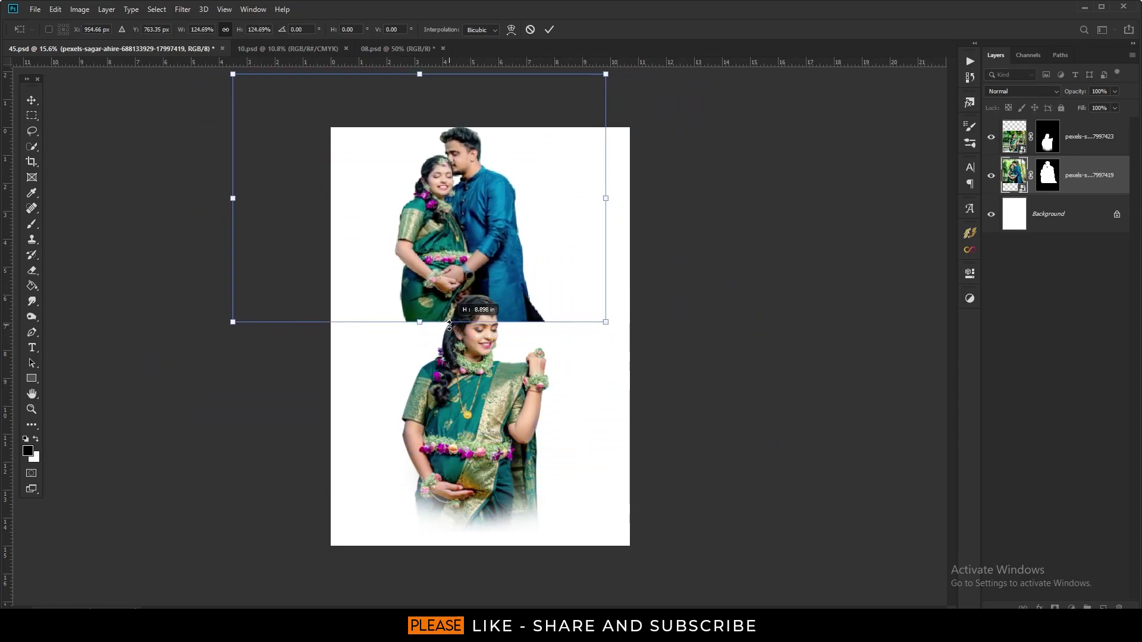
{"action": "left_click_drag", "start_coordinate": [453, 439], "coordinate": [452, 326]}
{"action": "left_click_drag", "start_coordinate": [507, 249], "coordinate": [521, 251]}
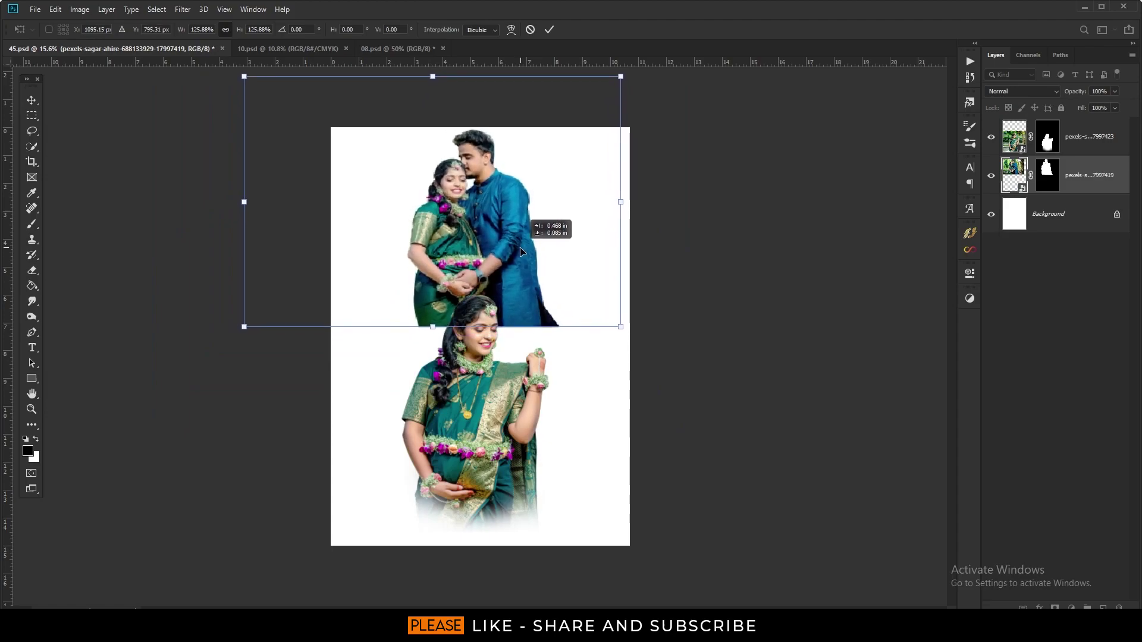
{"action": "left_click", "coordinate": [549, 30]}
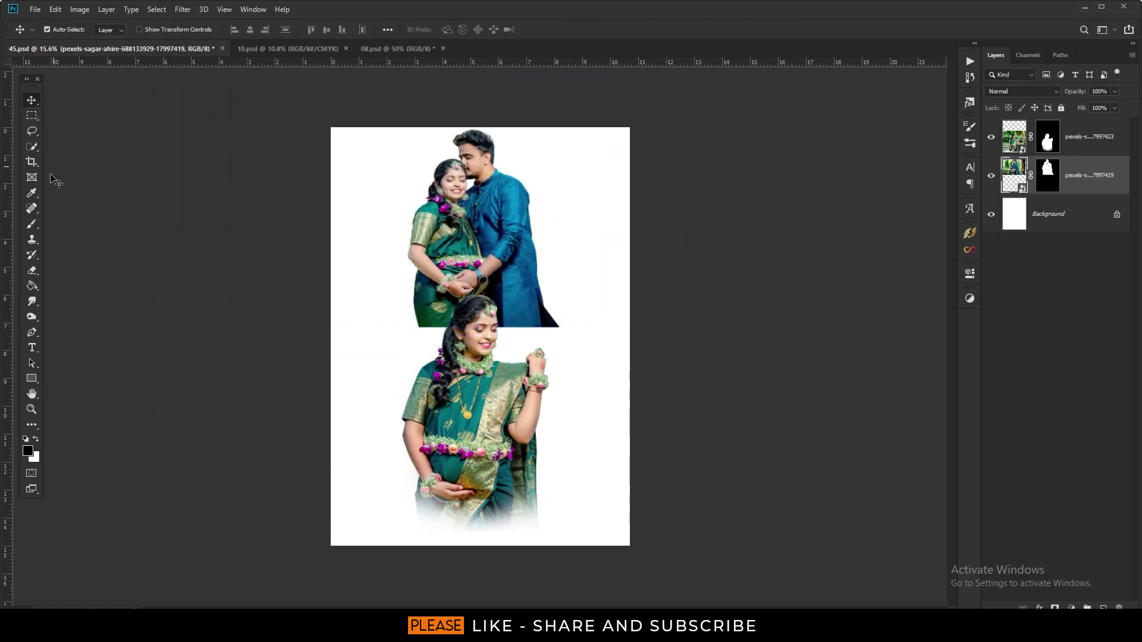
Step: Paint the couple mask's bottom edge with a soft black brush to fade it into white
{"action": "left_click", "coordinate": [30, 227]}
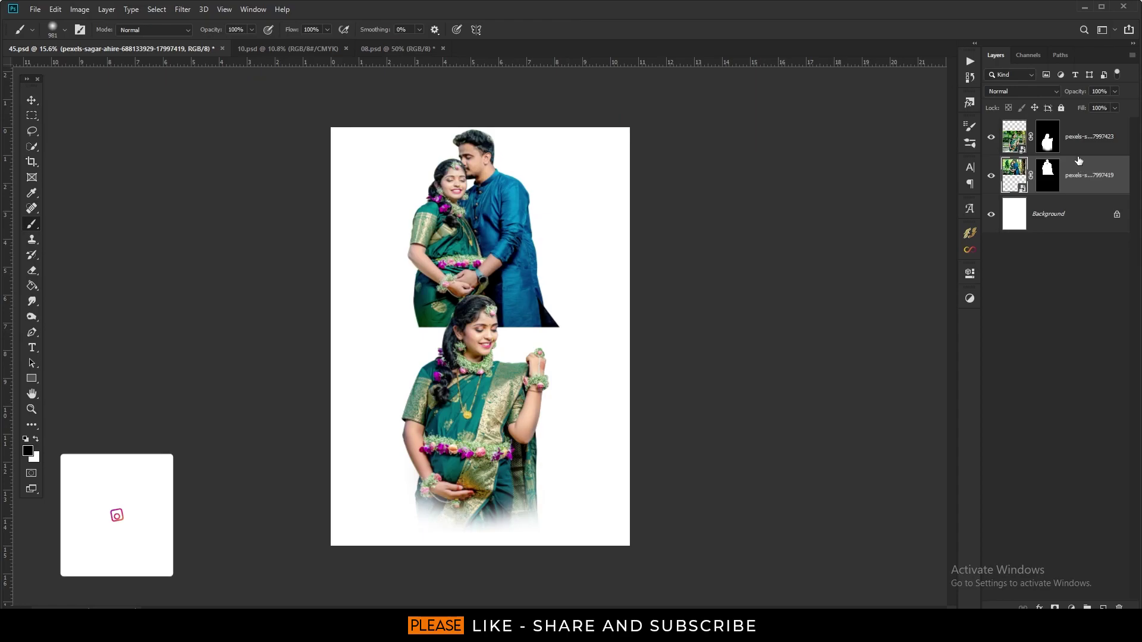
{"action": "left_click", "coordinate": [1047, 175]}
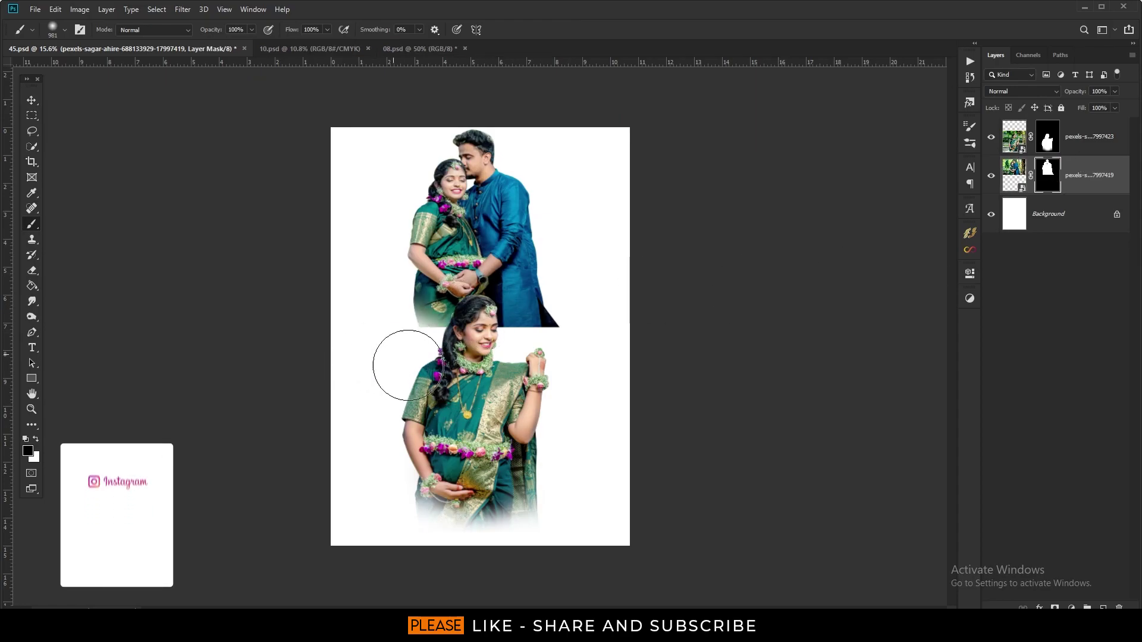
{"action": "mouse_move", "coordinate": [380, 333]}
{"action": "left_mouse_down"}
{"action": "mouse_move", "coordinate": [598, 340]}
{"action": "mouse_move", "coordinate": [648, 283]}
{"action": "left_mouse_up"}
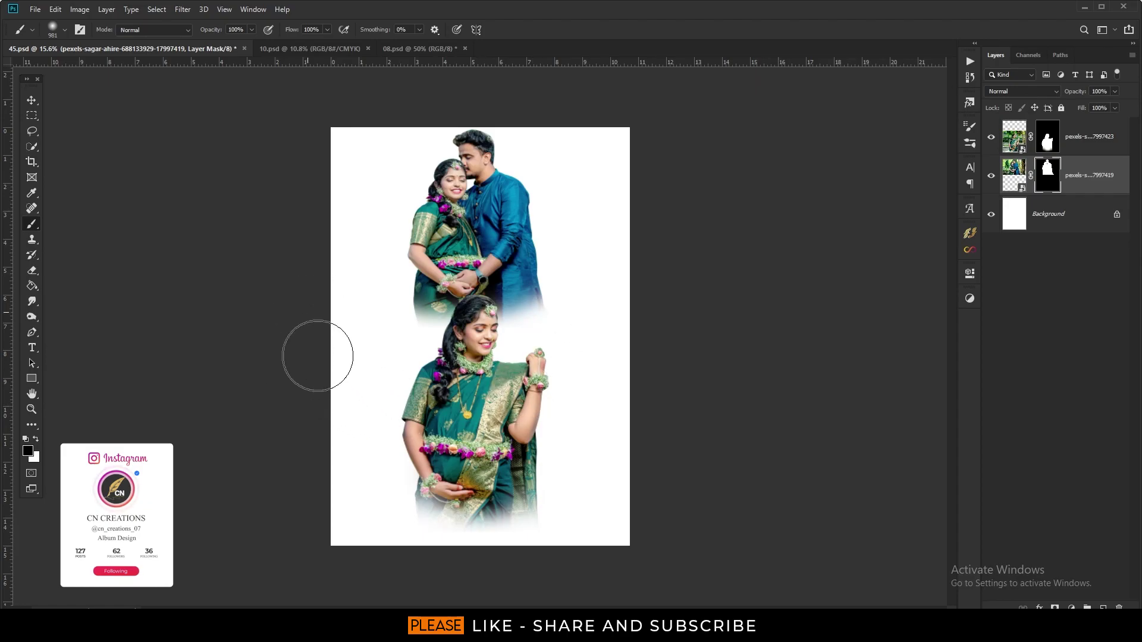
Step: Set the couple layer to Luminosity blending at 65% opacity
{"action": "left_click", "coordinate": [1021, 91]}
{"action": "left_click", "coordinate": [1002, 378]}
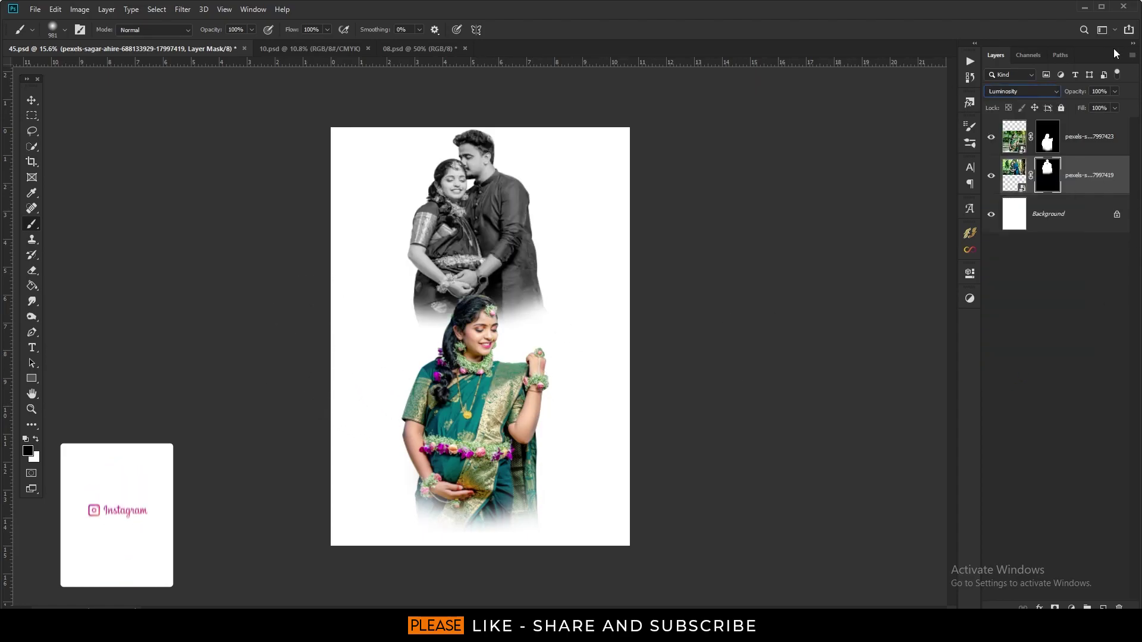
{"action": "left_click", "coordinate": [1115, 91]}
{"action": "mouse_move", "coordinate": [1090, 106]}
{"action": "left_mouse_down"}
{"action": "mouse_move", "coordinate": [1074, 105]}
{"action": "mouse_move", "coordinate": [1099, 119]}
{"action": "left_mouse_up"}
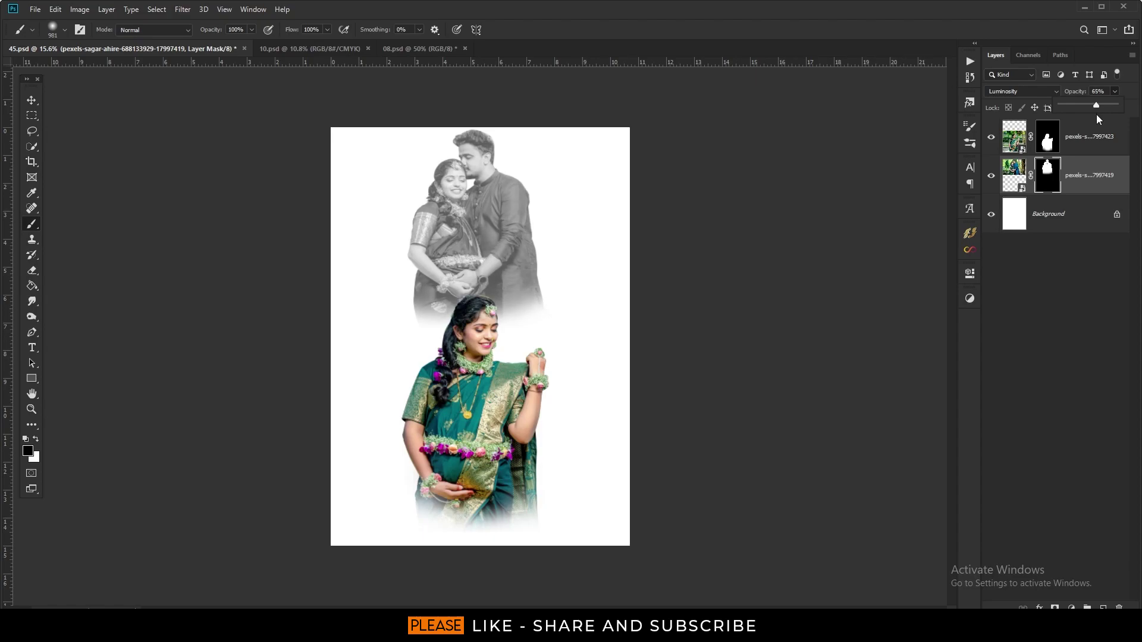
{"action": "key", "text": "ctrl+2"}
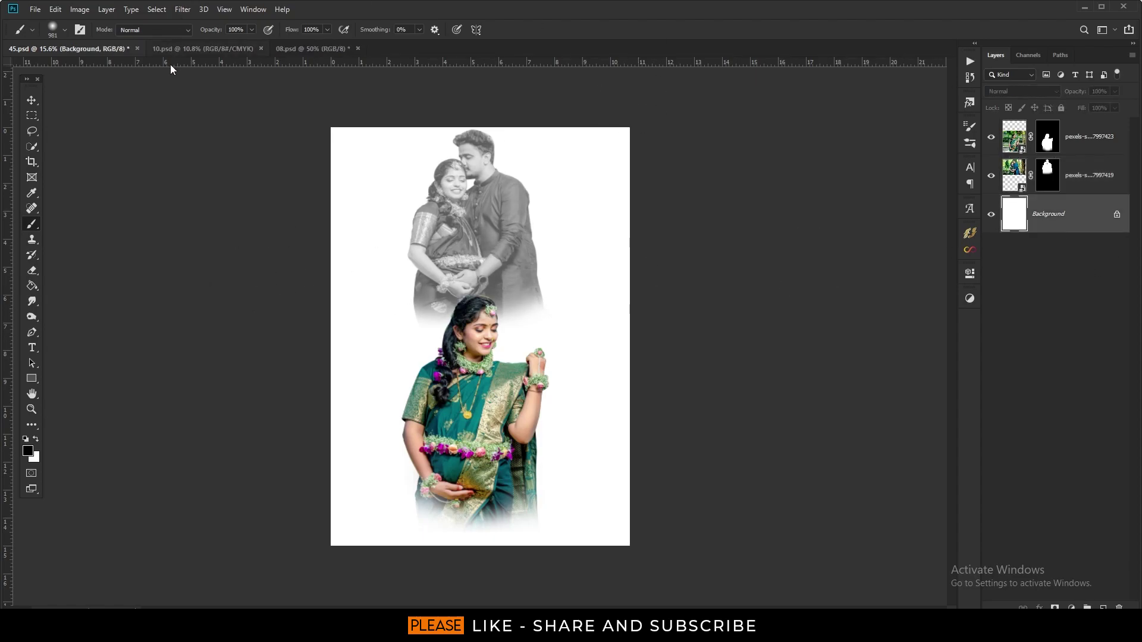
Step: Sample the canvas teal and paint it across the white top of the poster
{"action": "left_click", "coordinate": [32, 100]}
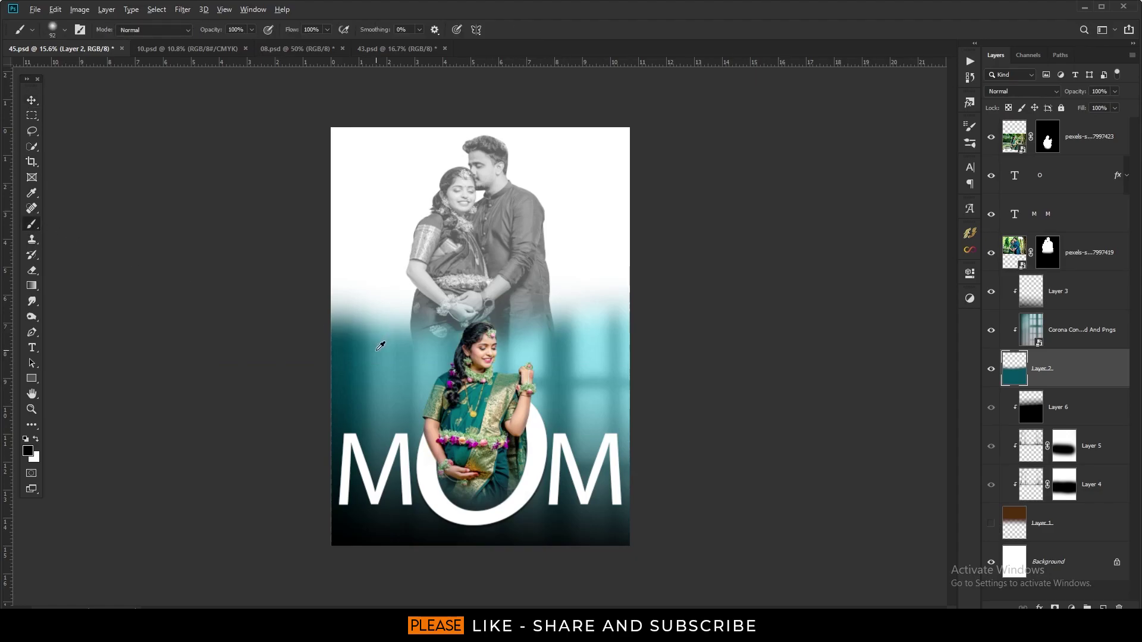
{"action": "left_click", "coordinate": [376, 349], "text": "alt"}
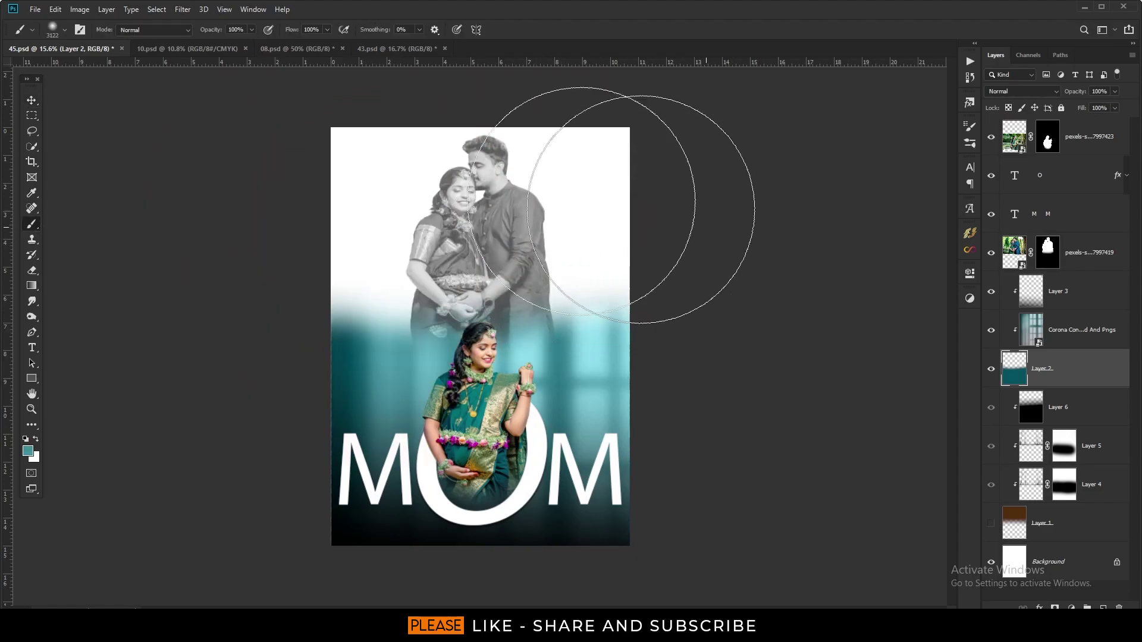
{"action": "left_click_drag", "start_coordinate": [613, 202], "coordinate": [0, 212]}
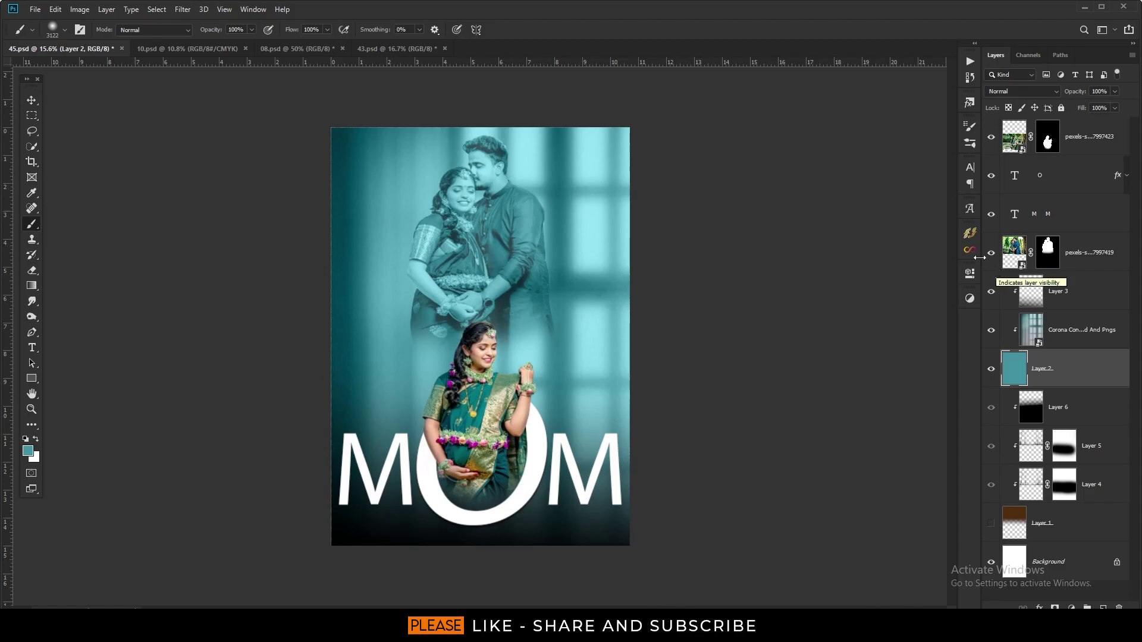
Step: Move the couple photo to the right and raise its opacity to 78%
{"action": "left_click", "coordinate": [33, 100]}
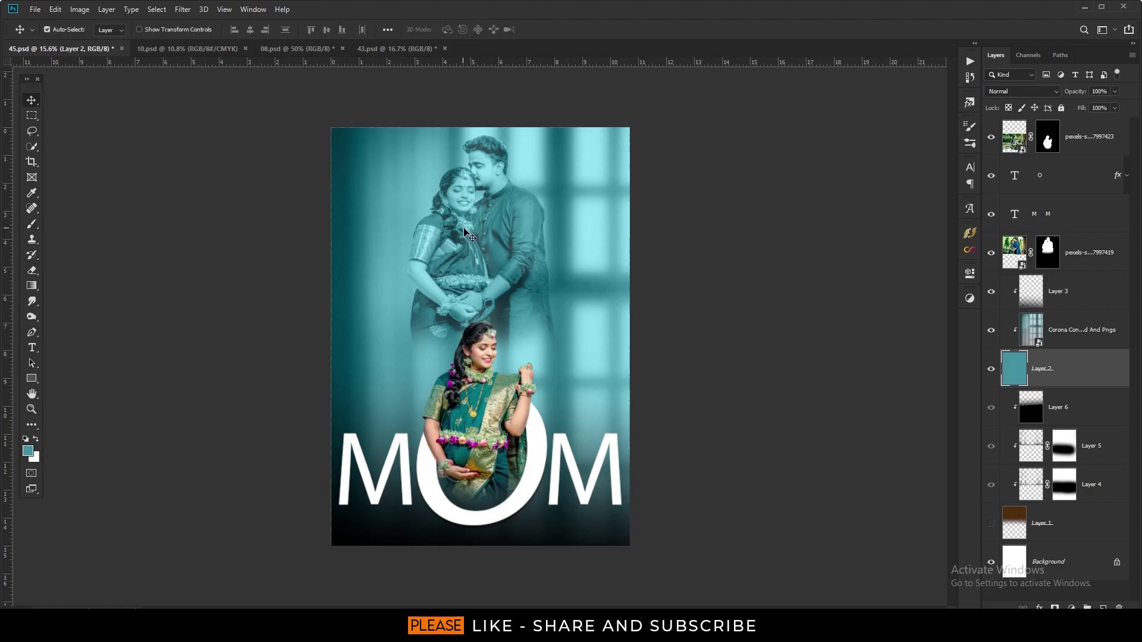
{"action": "left_click", "coordinate": [465, 233]}
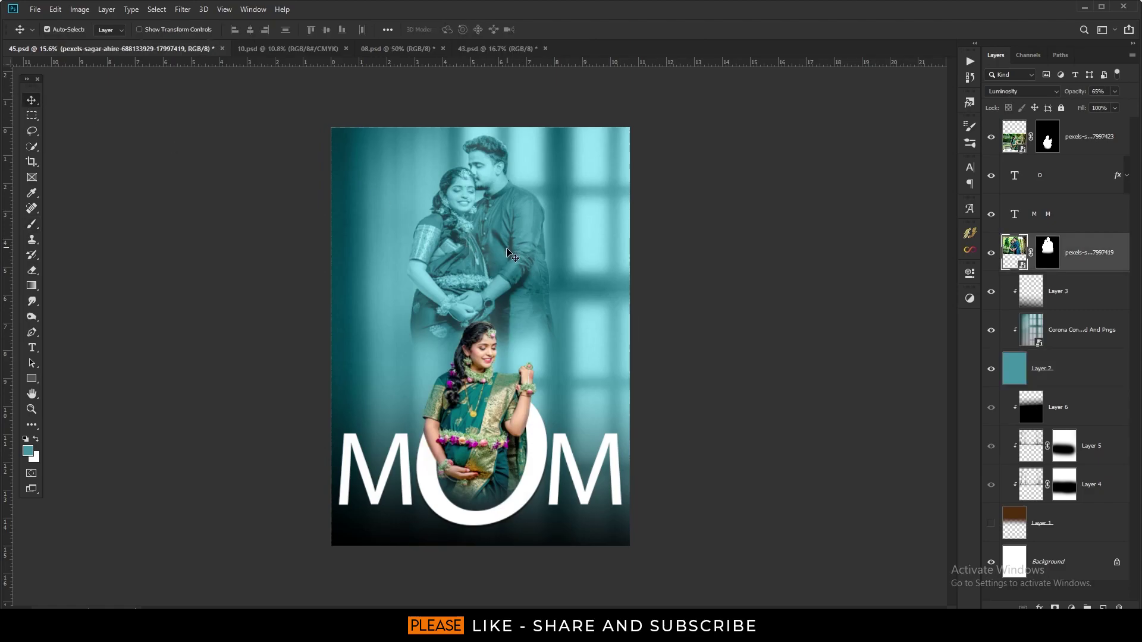
{"action": "left_click_drag", "start_coordinate": [507, 254], "coordinate": [573, 247]}
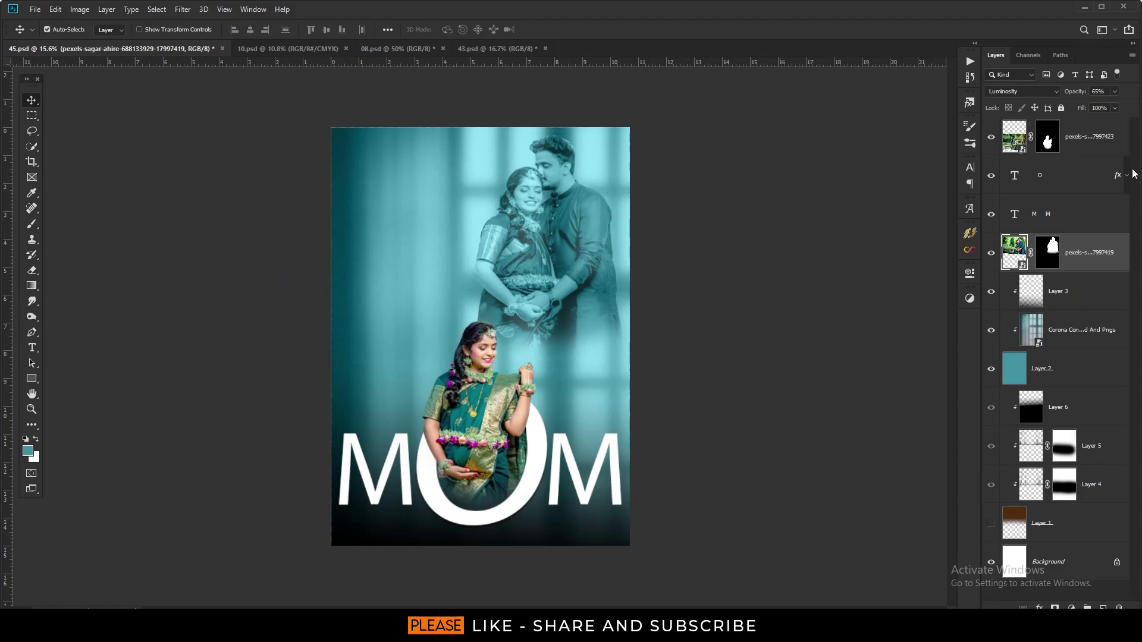
{"action": "left_click", "coordinate": [1113, 92]}
{"action": "left_click_drag", "start_coordinate": [1112, 106], "coordinate": [1120, 107]}
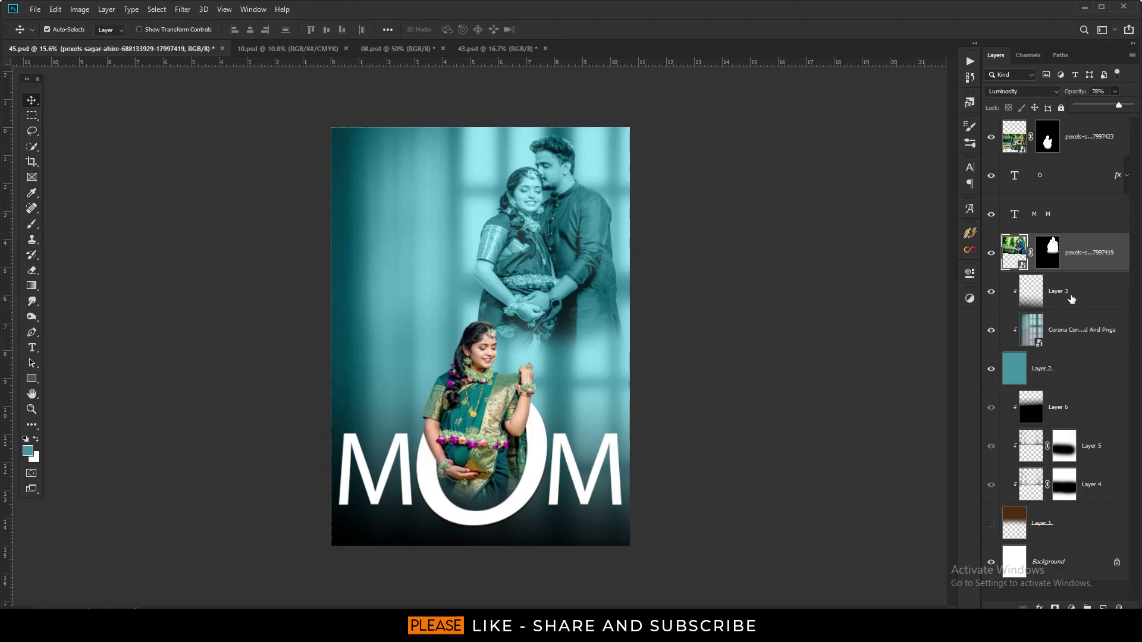
Step: Set a 1959 px brush on the couple mask, sample teal, and select the woman layer
{"action": "left_click", "coordinate": [1054, 267]}
{"action": "left_click", "coordinate": [32, 225]}
{"action": "key", "text": "d"}
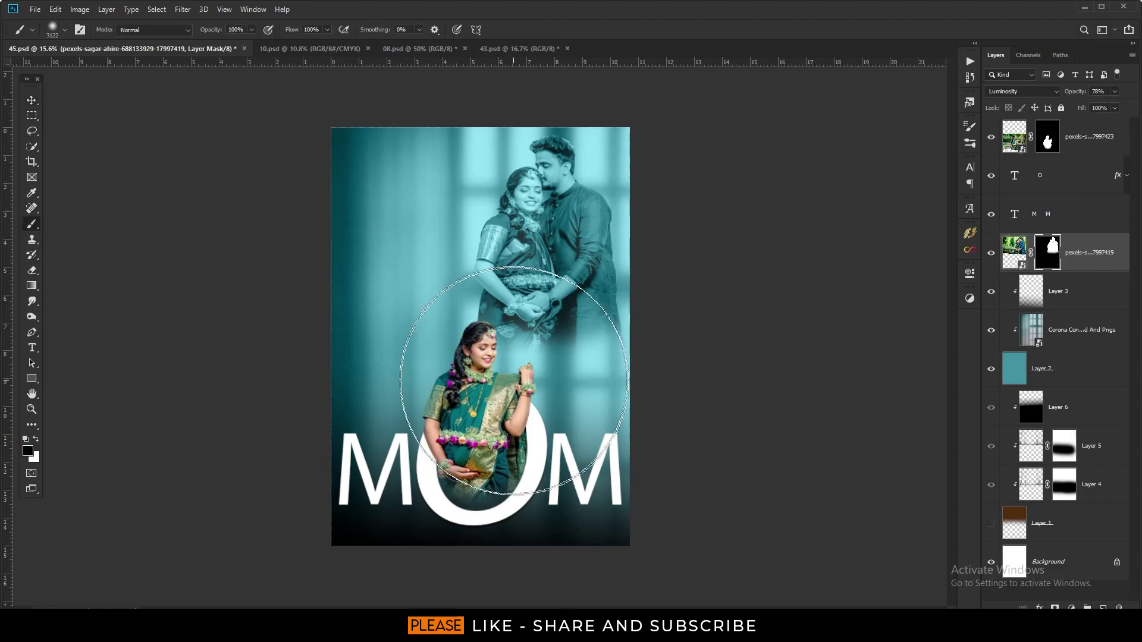
{"action": "right_click", "coordinate": [476, 446], "text": "alt"}
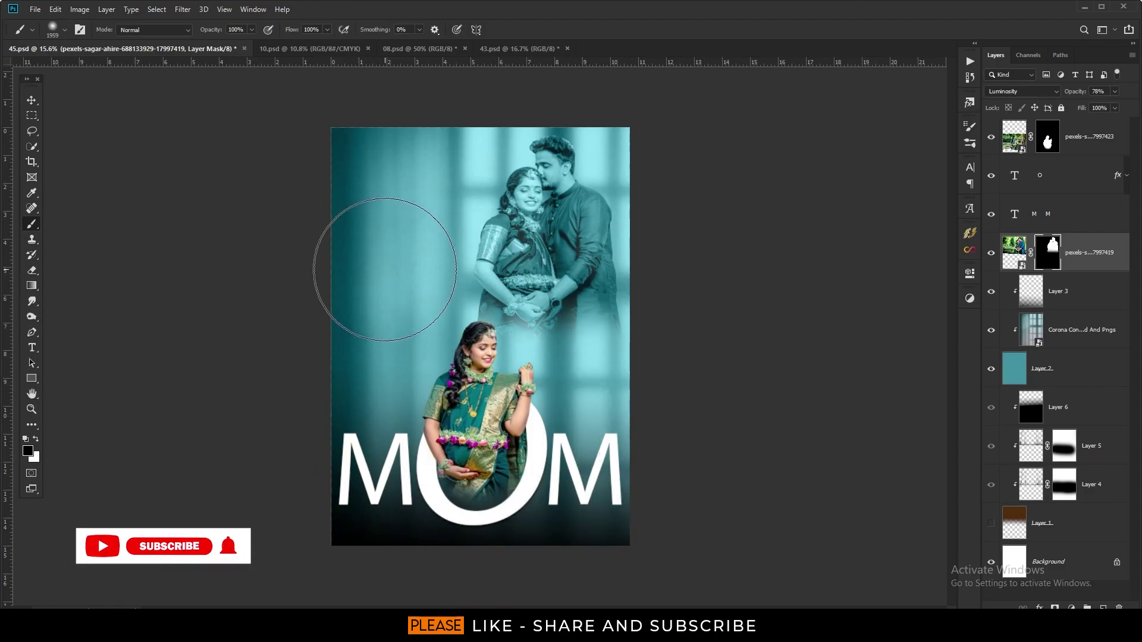
{"action": "left_click", "coordinate": [384, 269], "text": "alt"}
{"action": "left_click", "coordinate": [1014, 137]}
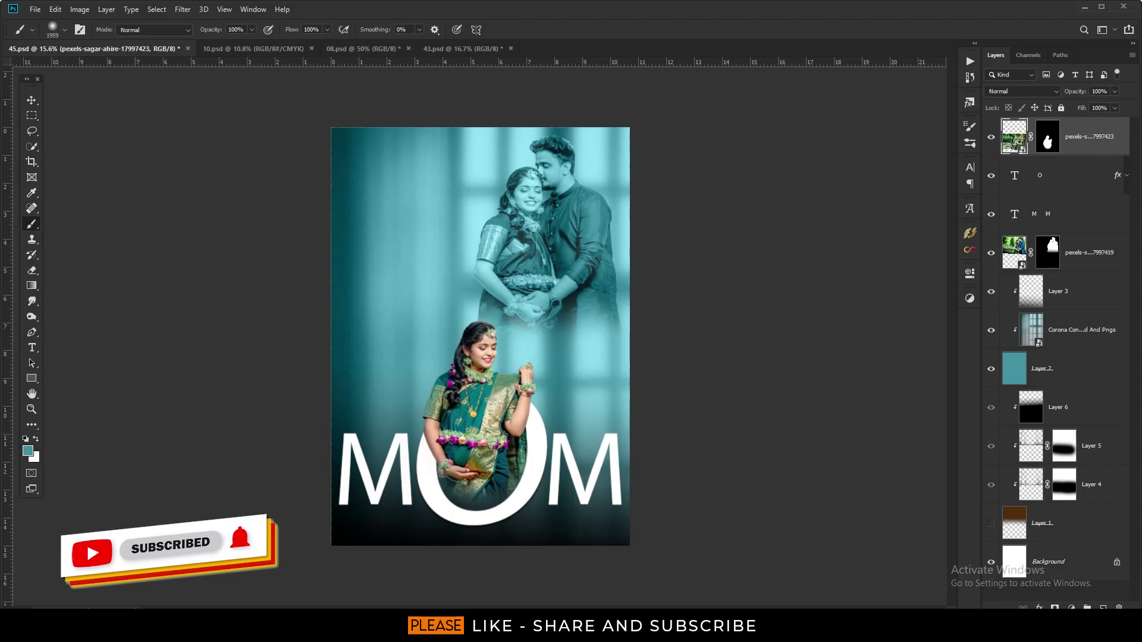
Step: Add a new layer and pick the 2071 torn-paper tip from 20 Watercolor Mask Brushes
{"action": "key", "text": "ctrl+shift+alt+n"}
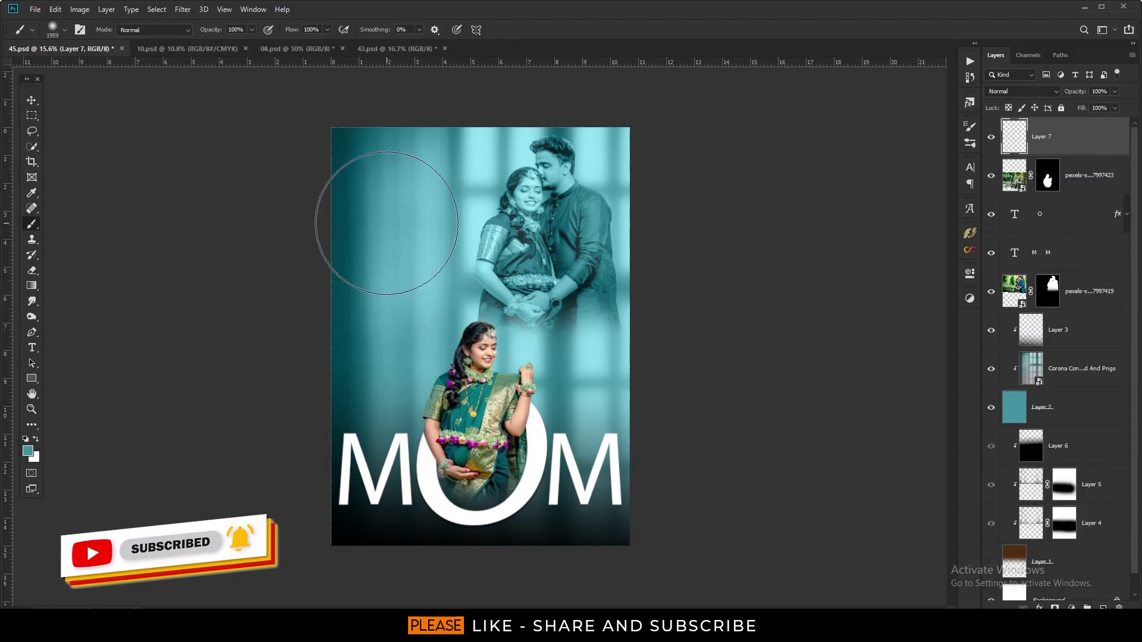
{"action": "right_click", "coordinate": [389, 222]}
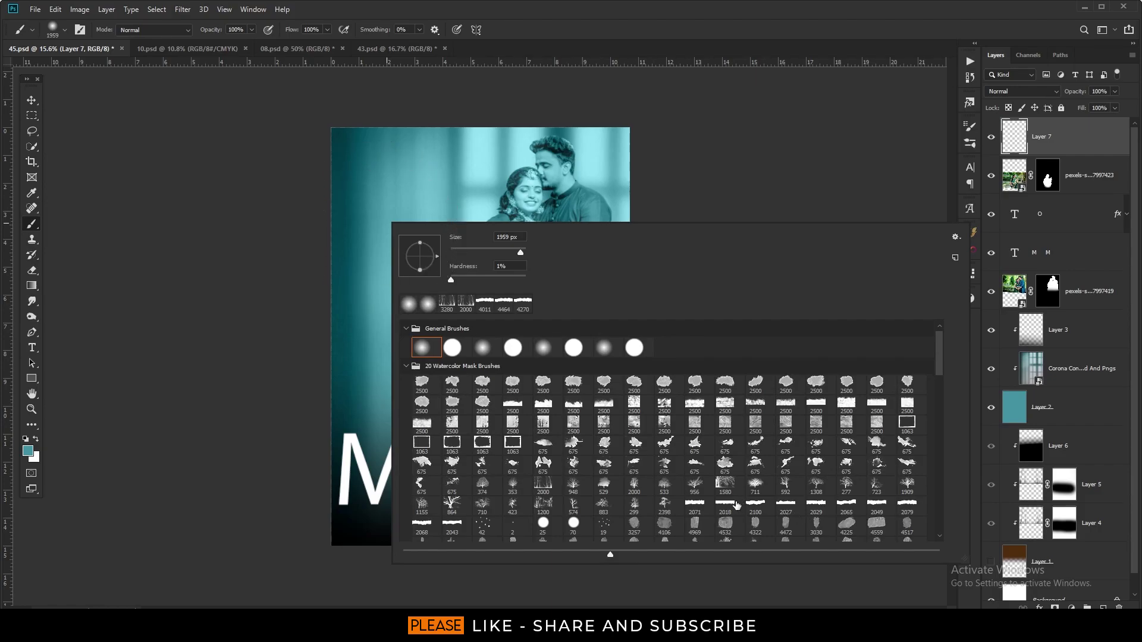
{"action": "scroll", "coordinate": [737, 505], "scroll_direction": "down", "scroll_amount": 1}
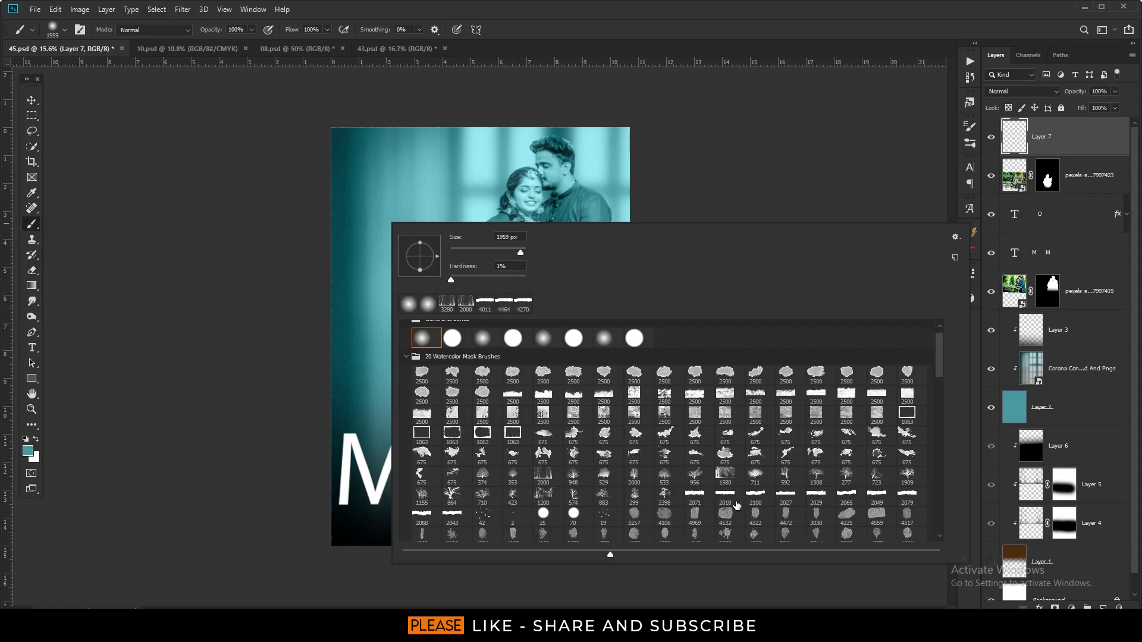
{"action": "scroll", "coordinate": [737, 506], "scroll_direction": "down", "scroll_amount": 1}
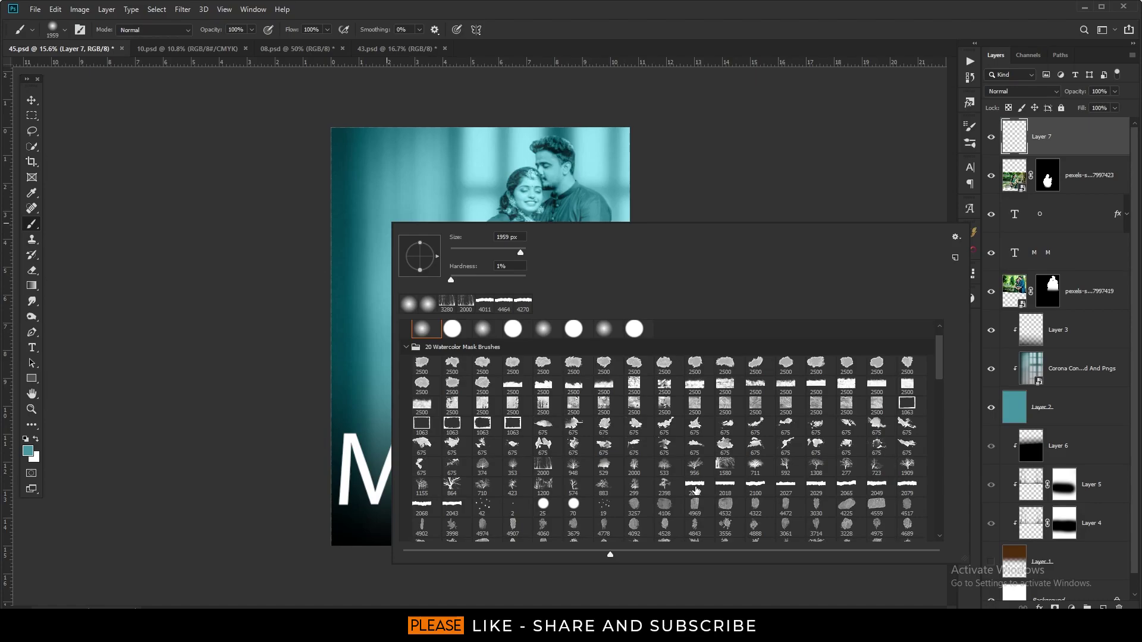
{"action": "scroll", "coordinate": [696, 491], "scroll_direction": "down", "scroll_amount": 1}
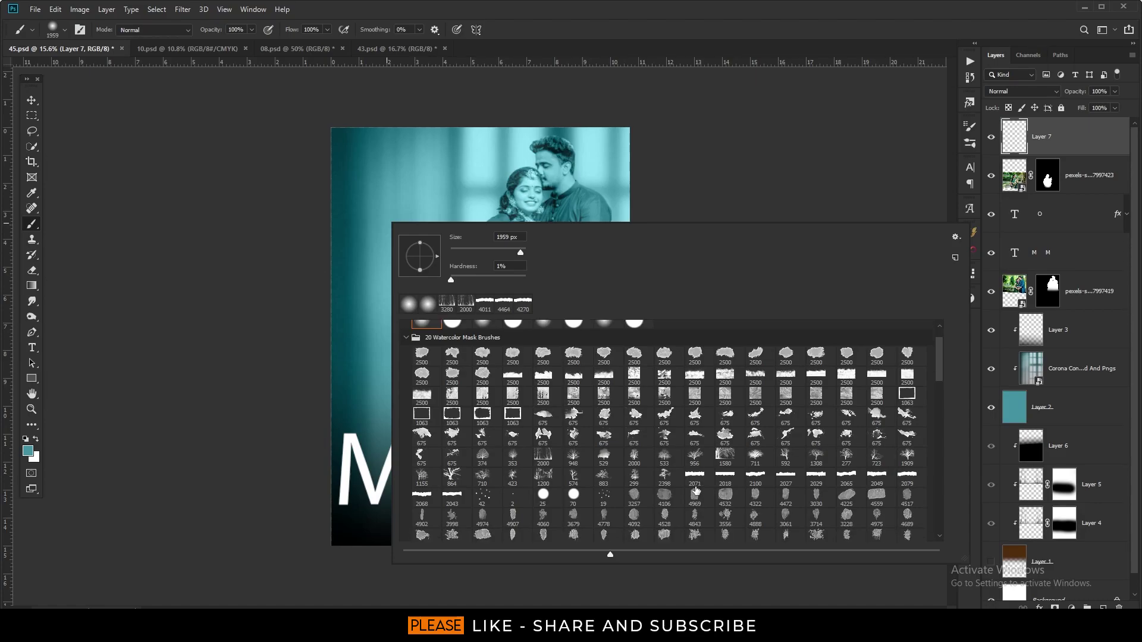
{"action": "scroll", "coordinate": [696, 491], "scroll_direction": "down", "scroll_amount": 1}
{"action": "left_click", "coordinate": [694, 486]}
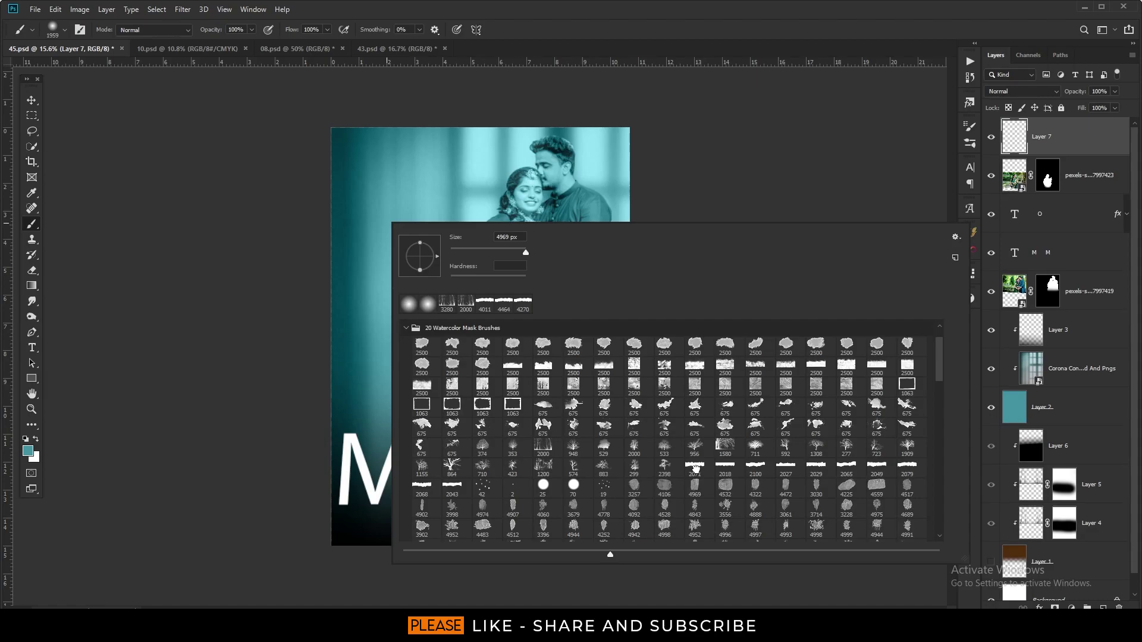
{"action": "left_click", "coordinate": [698, 478]}
{"action": "left_click", "coordinate": [695, 467]}
{"action": "left_click", "coordinate": [697, 468]}
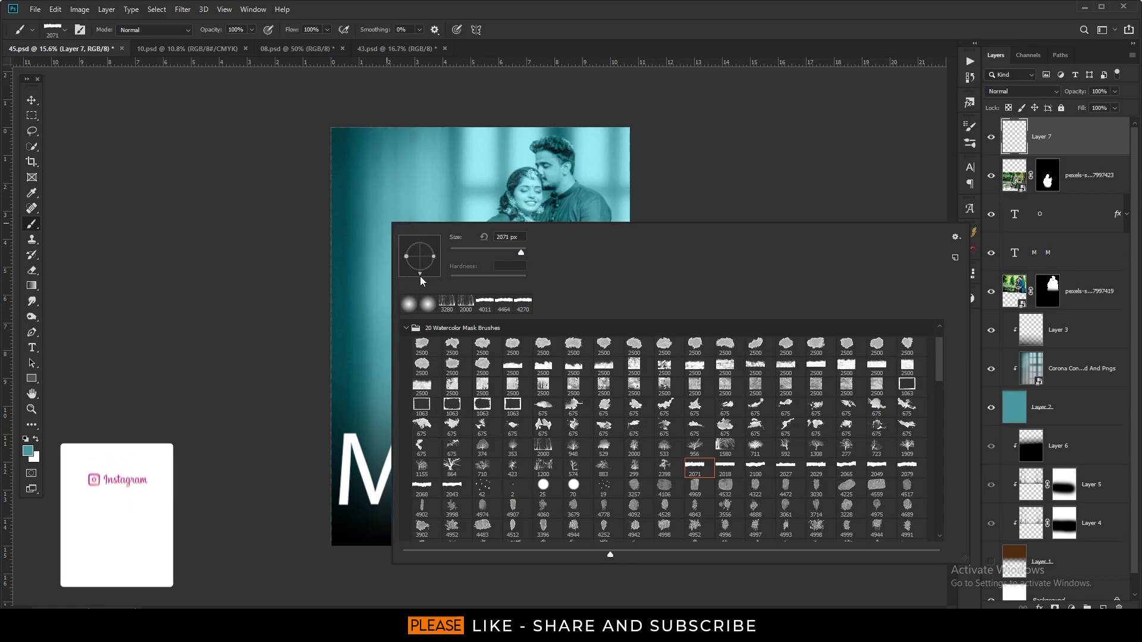
{"action": "left_click", "coordinate": [379, 198]}
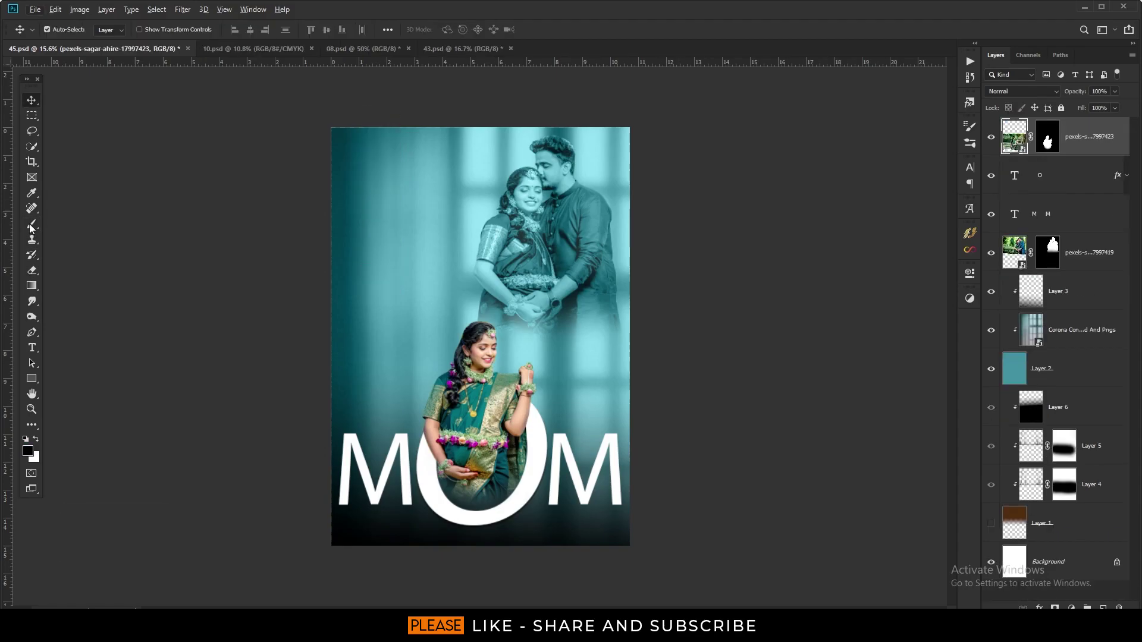
Step: On a new layer, stamp a black torn-paper shape at the top-left and add a layer mask
{"action": "left_click", "coordinate": [31, 224]}
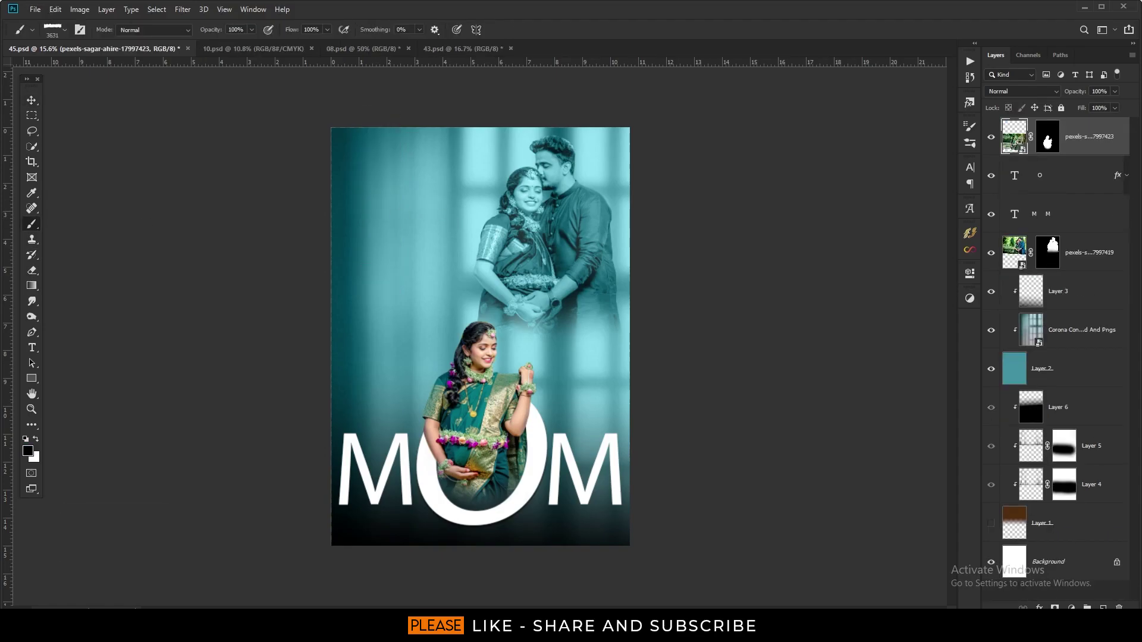
{"action": "key", "text": "ctrl+shift+alt+n"}
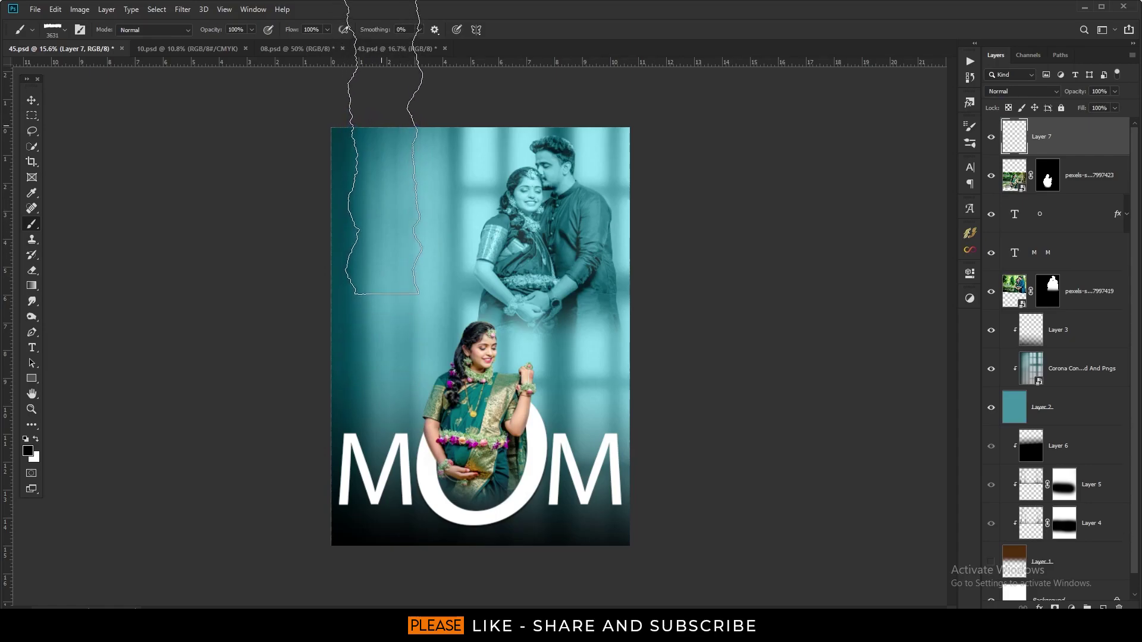
{"action": "left_click", "coordinate": [386, 127]}
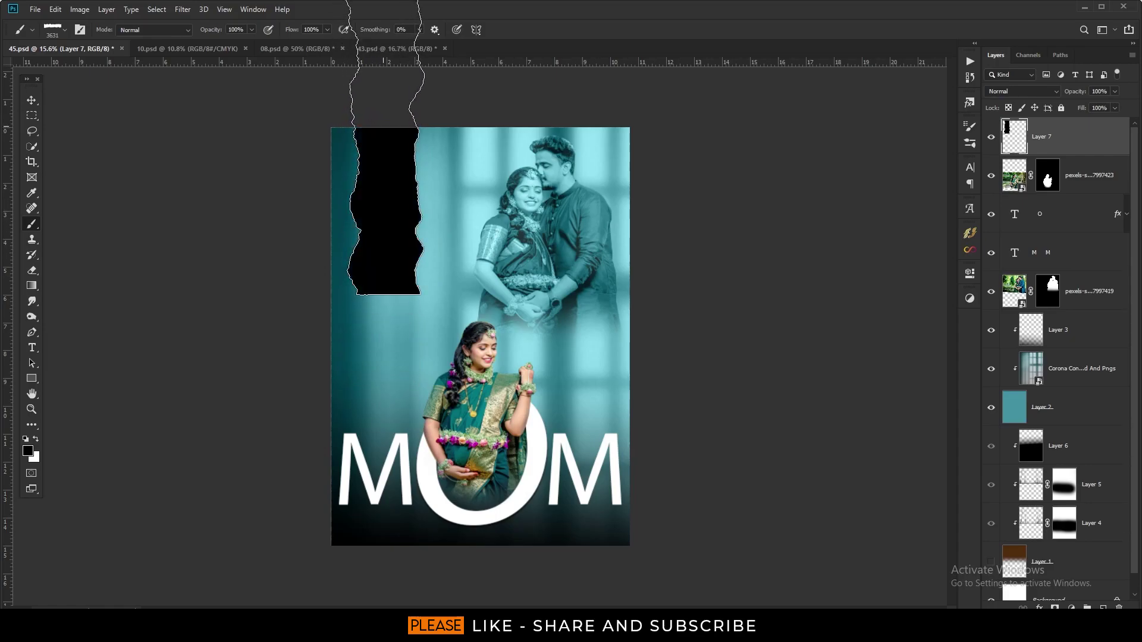
{"action": "left_click", "coordinate": [29, 103]}
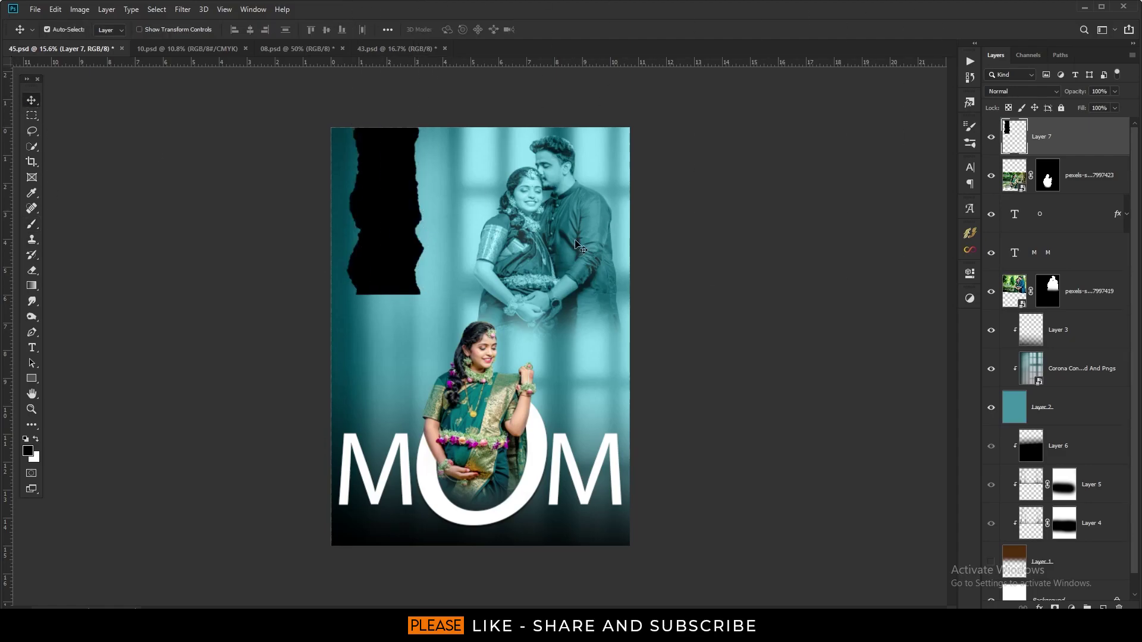
{"action": "left_click", "coordinate": [1055, 608]}
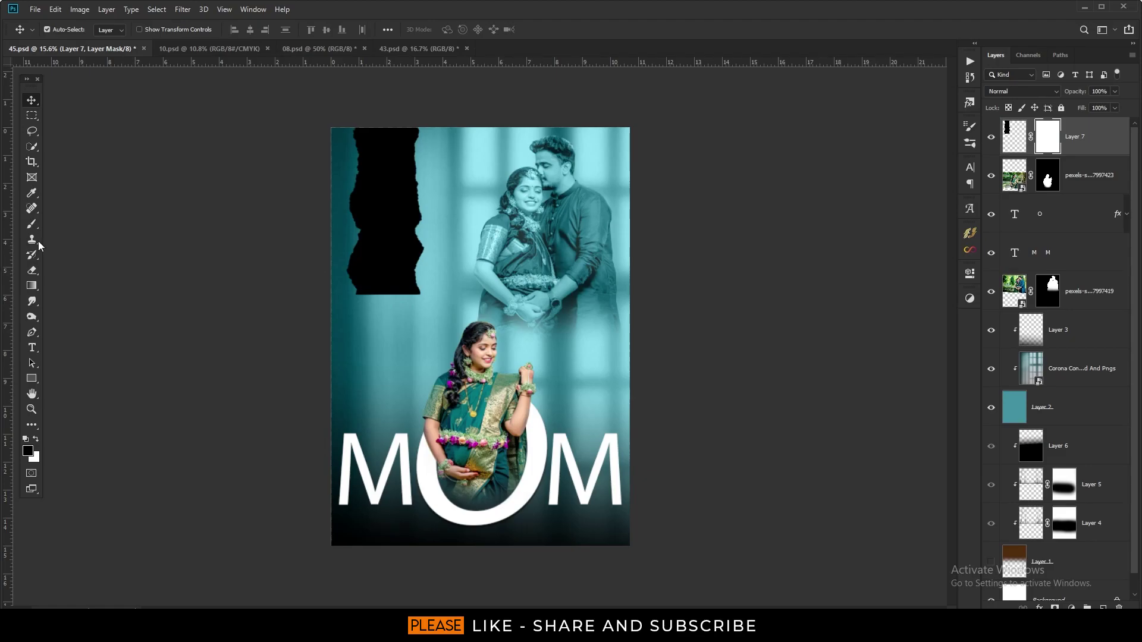
{"action": "left_click", "coordinate": [32, 224]}
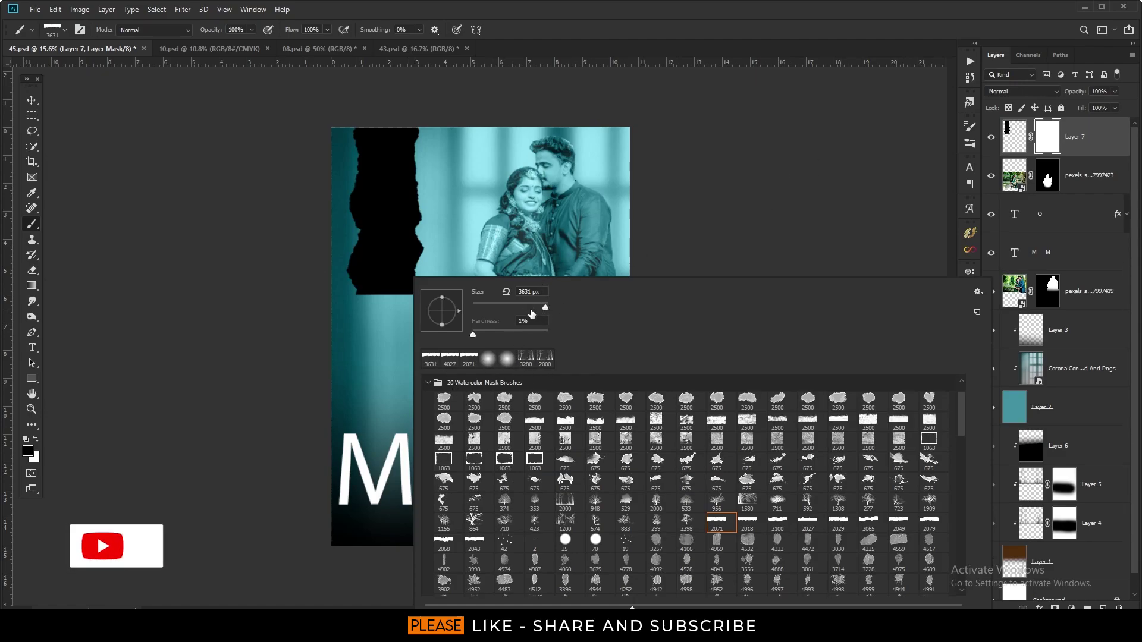
Step: Fade the torn shape's bottom by painting its mask with a soft round brush of about 672 px
{"action": "left_click", "coordinate": [487, 358]}
{"action": "left_click_drag", "start_coordinate": [545, 309], "coordinate": [476, 309]}
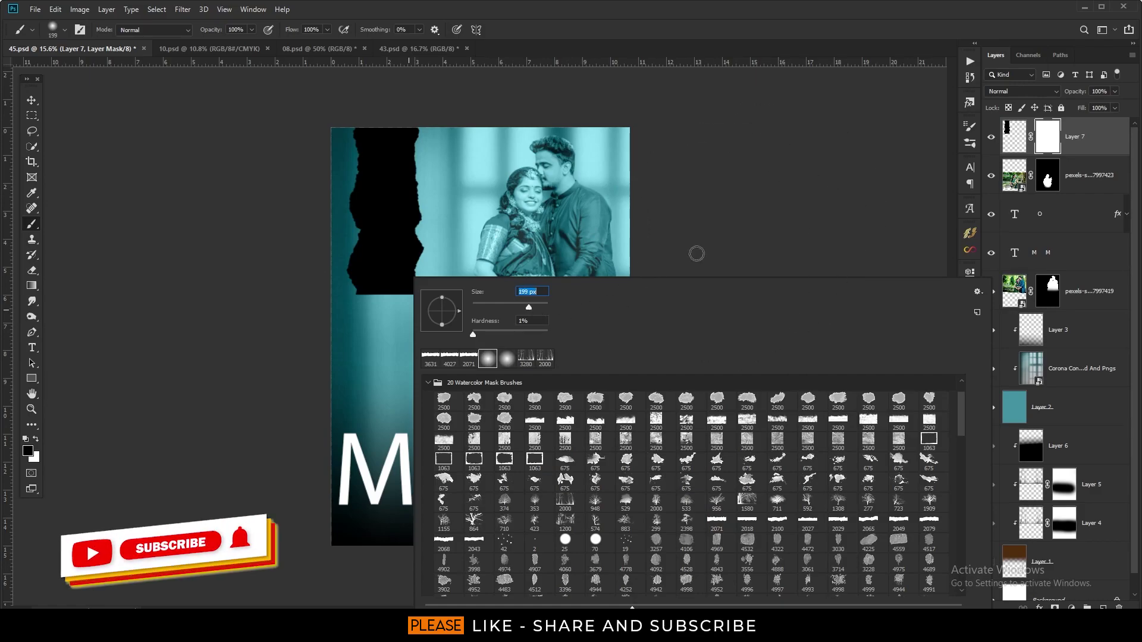
{"action": "left_click", "coordinate": [696, 252]}
{"action": "mouse_move", "coordinate": [394, 305]}
{"action": "left_mouse_down"}
{"action": "mouse_move", "coordinate": [416, 305]}
{"action": "mouse_move", "coordinate": [416, 294]}
{"action": "left_mouse_up"}
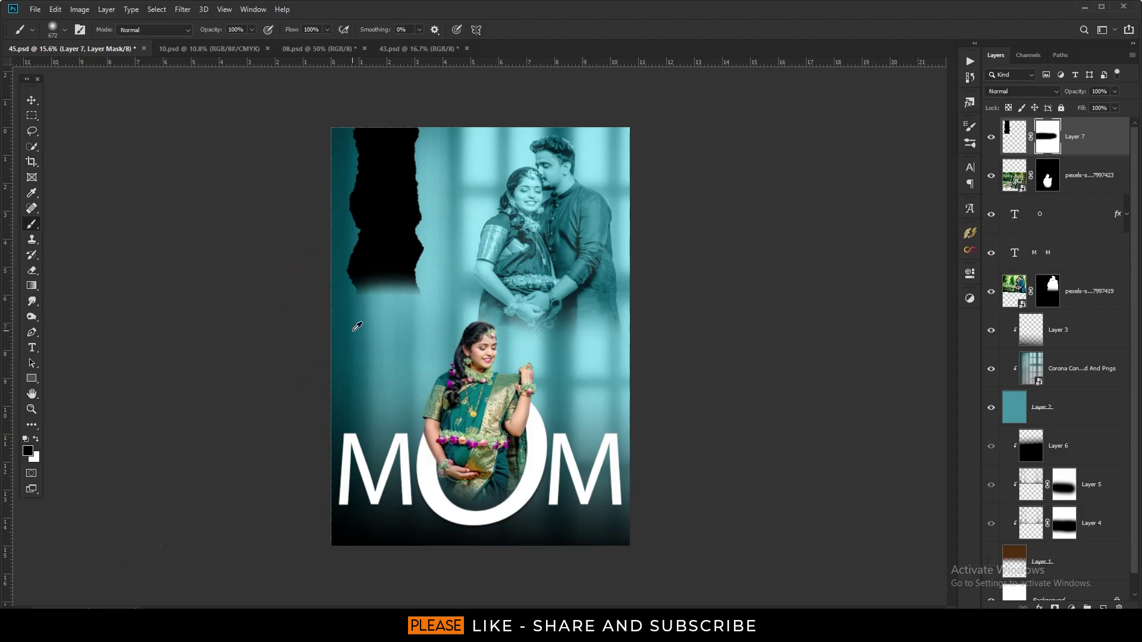
{"action": "left_click_drag", "start_coordinate": [357, 331], "coordinate": [501, 335]}
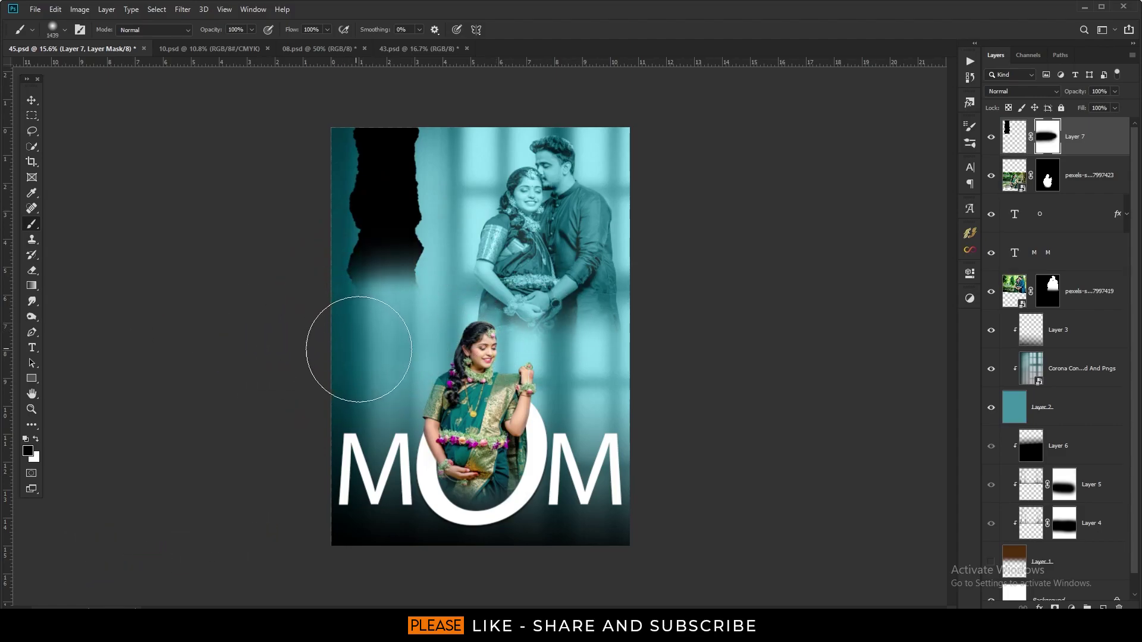
{"action": "left_click", "coordinate": [34, 102]}
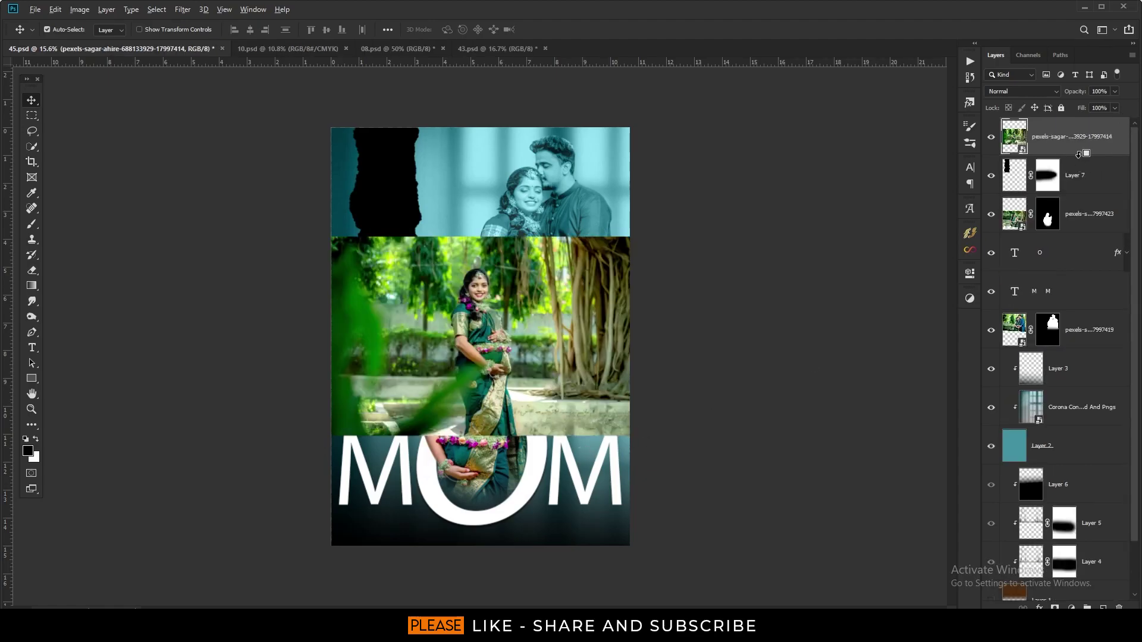
Step: Shrink the woman's photo to about 12.35% inside the torn strip and set it to Luminosity
{"action": "left_click", "coordinate": [1081, 156], "text": "alt"}
{"action": "left_click_drag", "start_coordinate": [594, 285], "coordinate": [602, 281]}
{"action": "key", "text": "ctrl+t"}
{"action": "left_click_drag", "start_coordinate": [497, 213], "coordinate": [405, 181]}
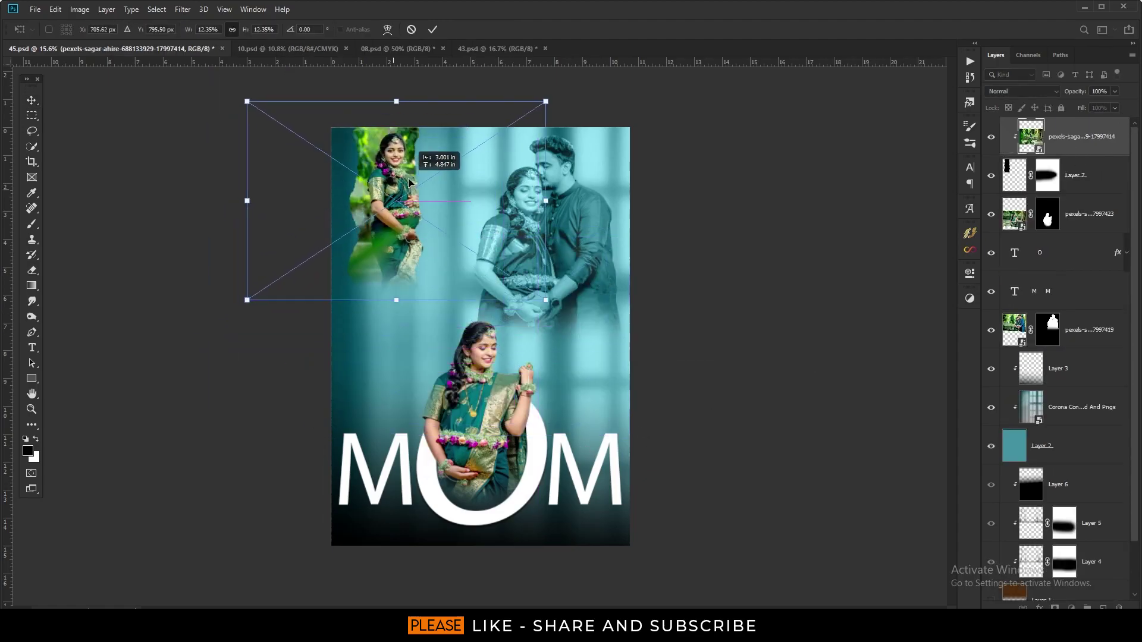
{"action": "left_click", "coordinate": [432, 29]}
{"action": "left_click_drag", "start_coordinate": [388, 243], "coordinate": [384, 241]}
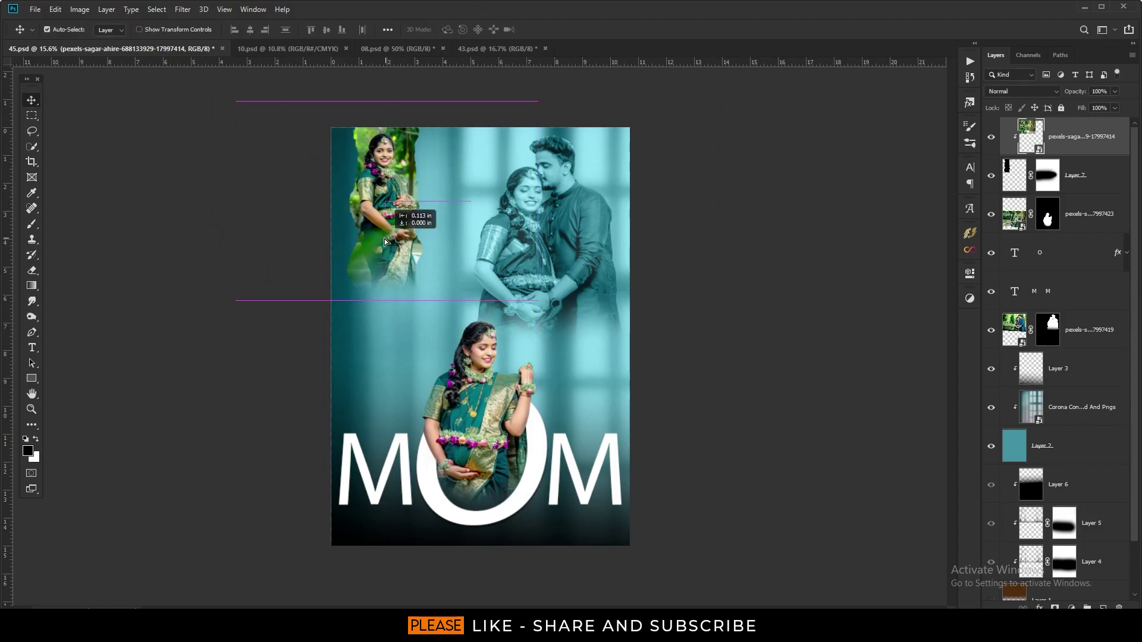
{"action": "left_click", "coordinate": [1022, 91]}
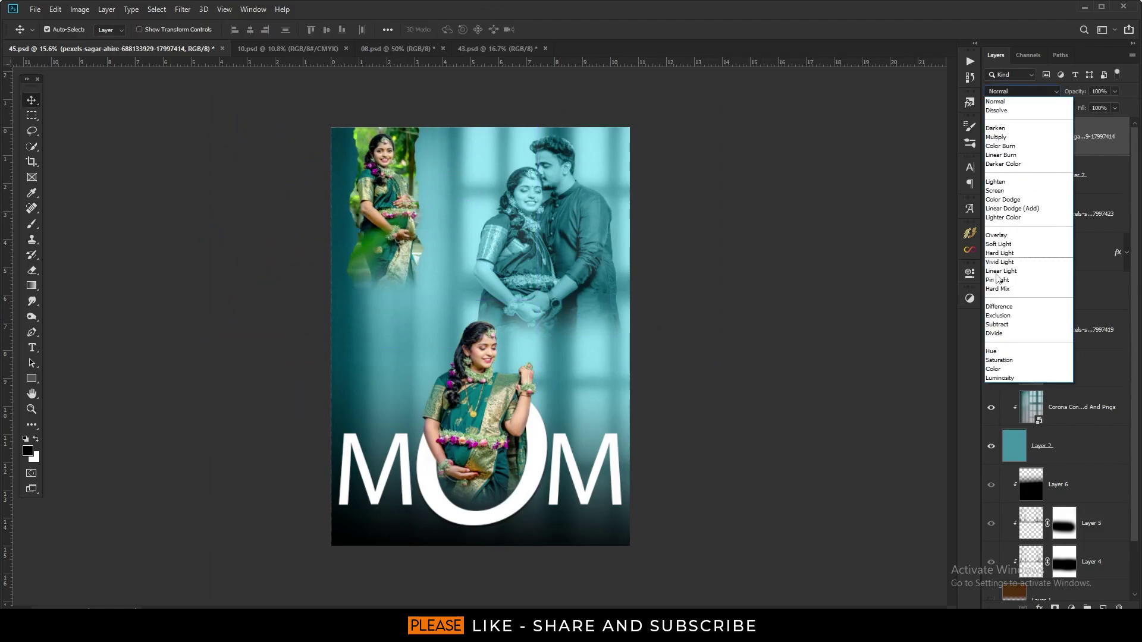
{"action": "left_click", "coordinate": [999, 377]}
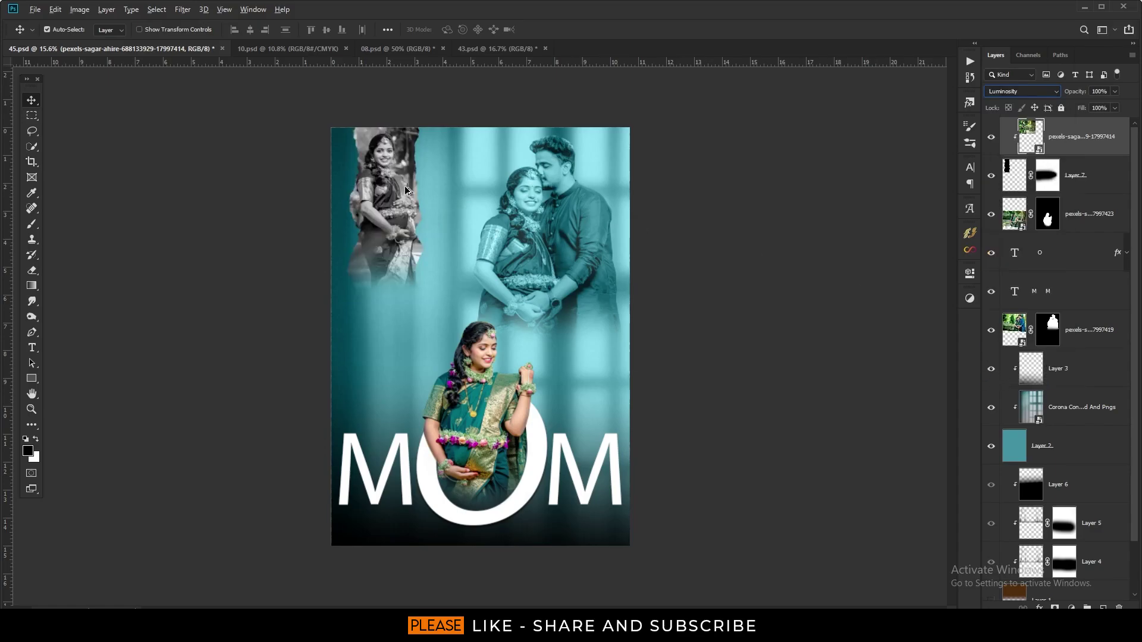
{"action": "left_click", "coordinate": [697, 214]}
Step: Give torn-paper Layer 7 a drop shadow plus a 5 px stroke at 0% opacity
{"action": "left_click", "coordinate": [1102, 185]}
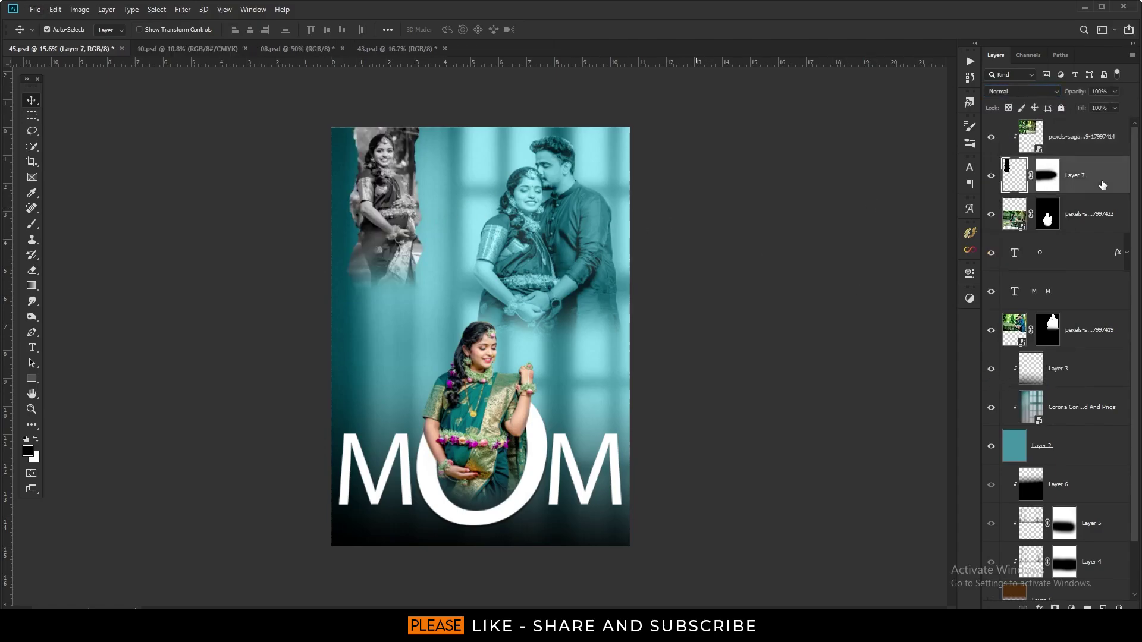
{"action": "left_click", "coordinate": [1038, 607]}
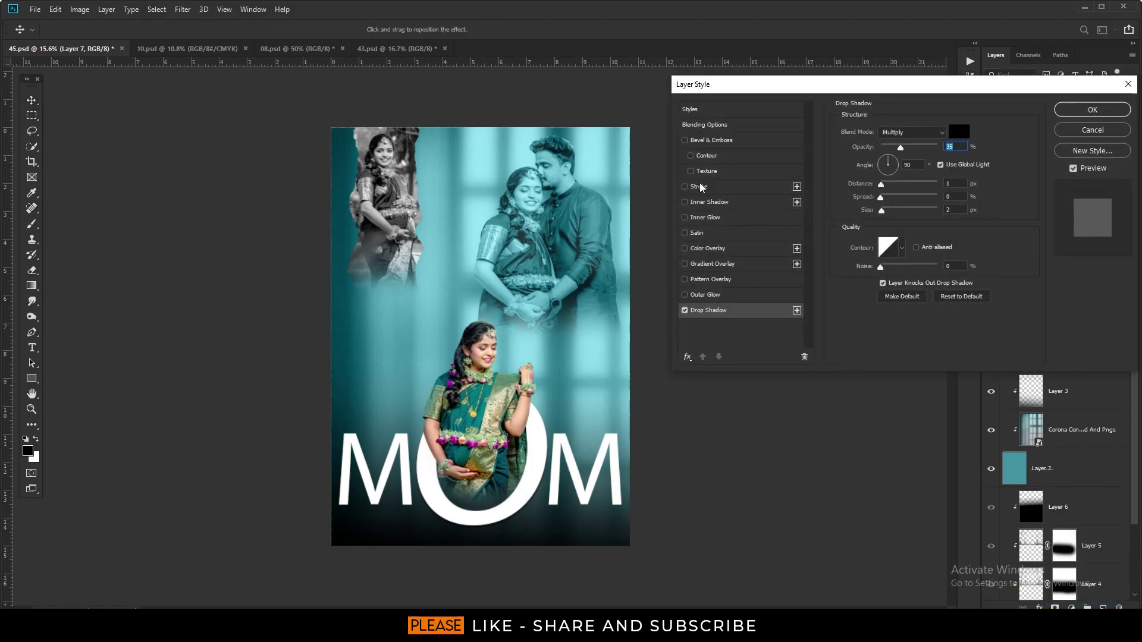
{"action": "left_click", "coordinate": [699, 186]}
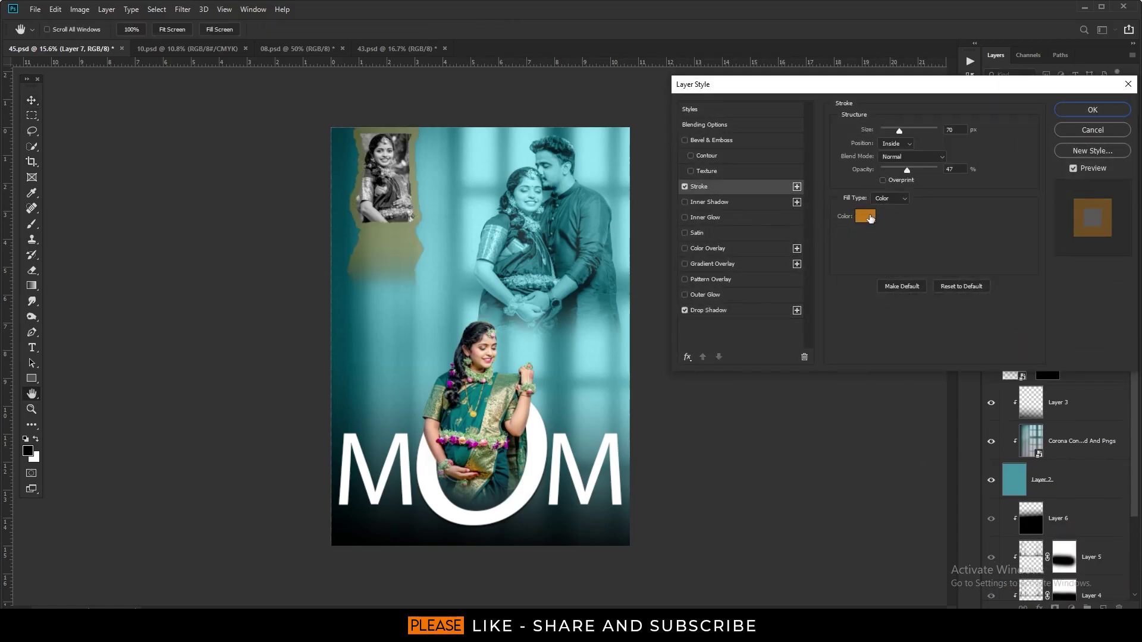
{"action": "mouse_move", "coordinate": [906, 170]}
{"action": "left_mouse_down"}
{"action": "mouse_move", "coordinate": [828, 170]}
{"action": "mouse_move", "coordinate": [954, 190]}
{"action": "left_mouse_up"}
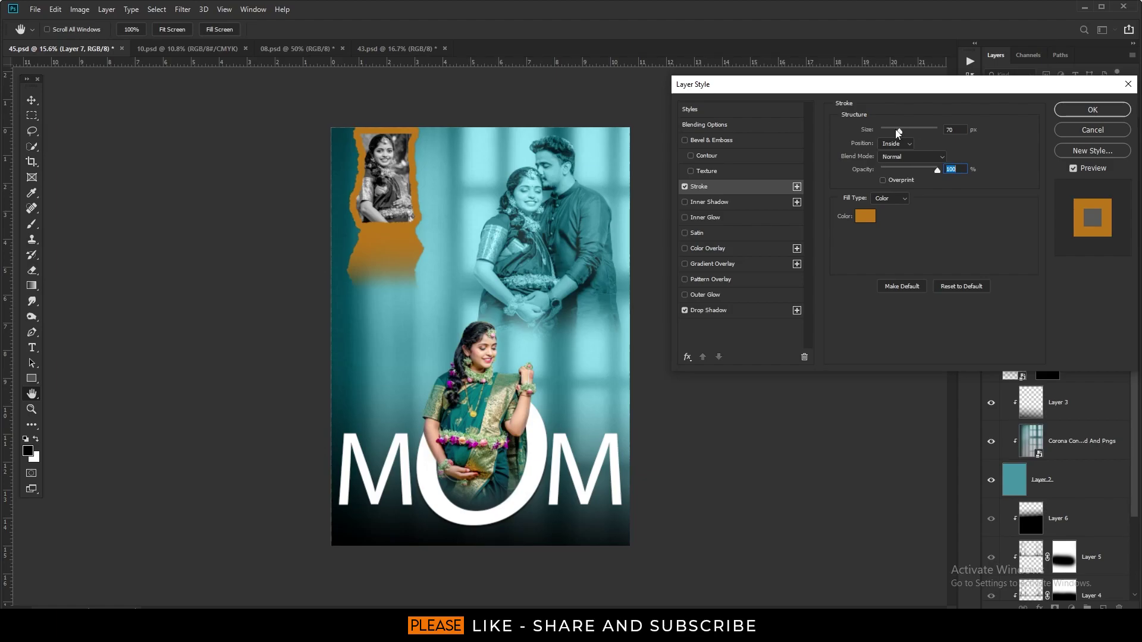
{"action": "left_click_drag", "start_coordinate": [899, 134], "coordinate": [883, 132]}
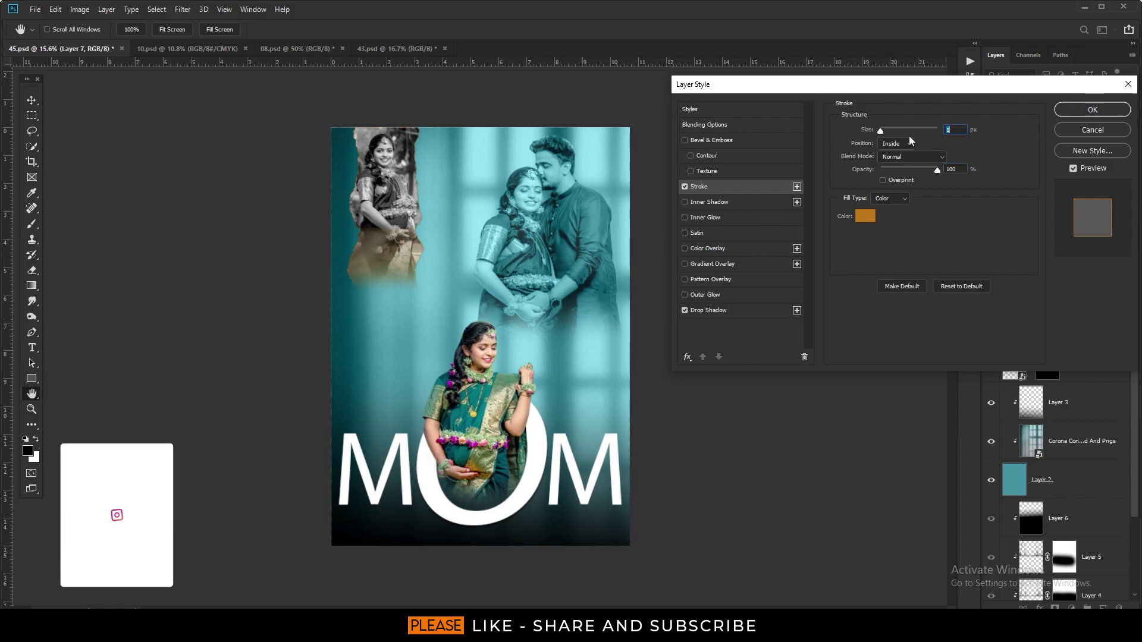
{"action": "mouse_move", "coordinate": [937, 169]}
{"action": "left_mouse_down"}
{"action": "mouse_move", "coordinate": [881, 171]}
{"action": "mouse_move", "coordinate": [1055, 201]}
{"action": "left_mouse_up"}
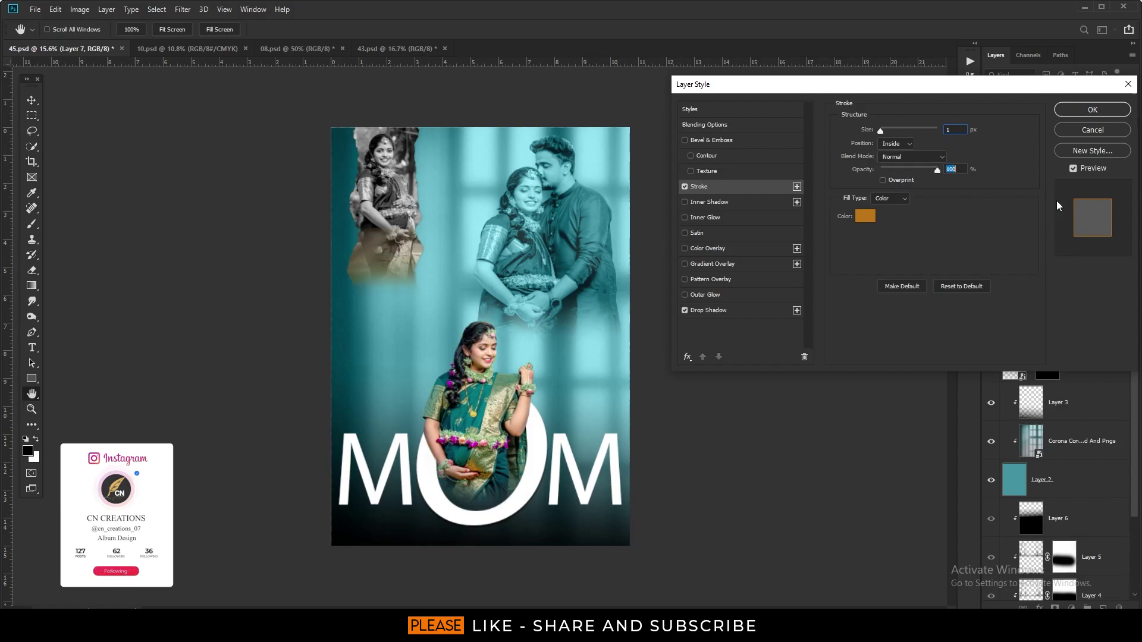
{"action": "type", "text": "0"}
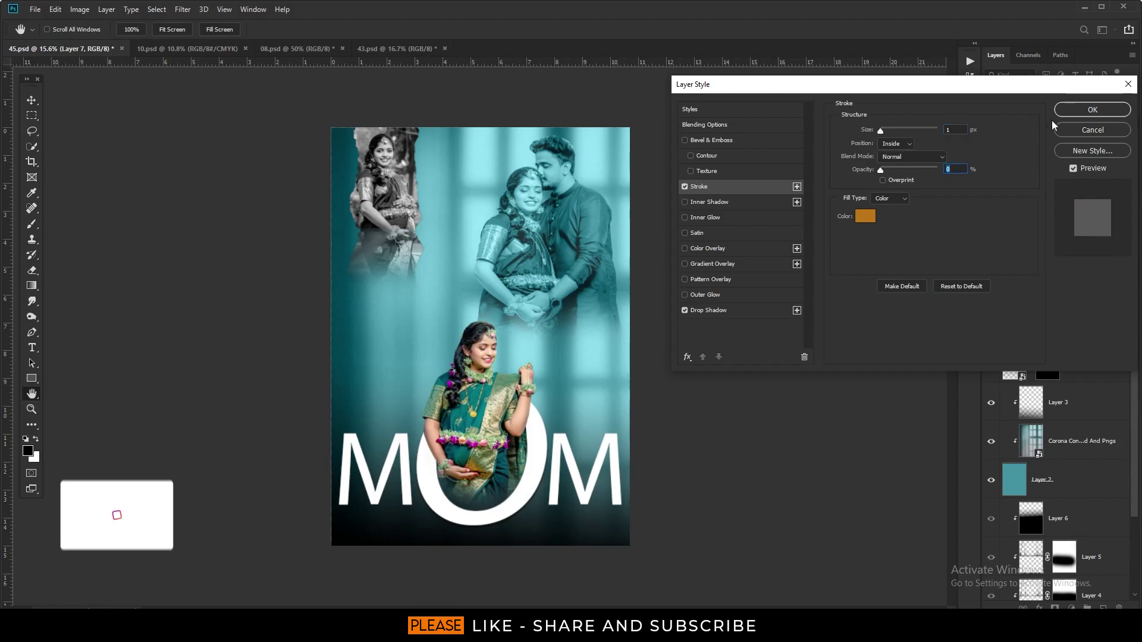
{"action": "left_click_drag", "start_coordinate": [879, 133], "coordinate": [880, 135]}
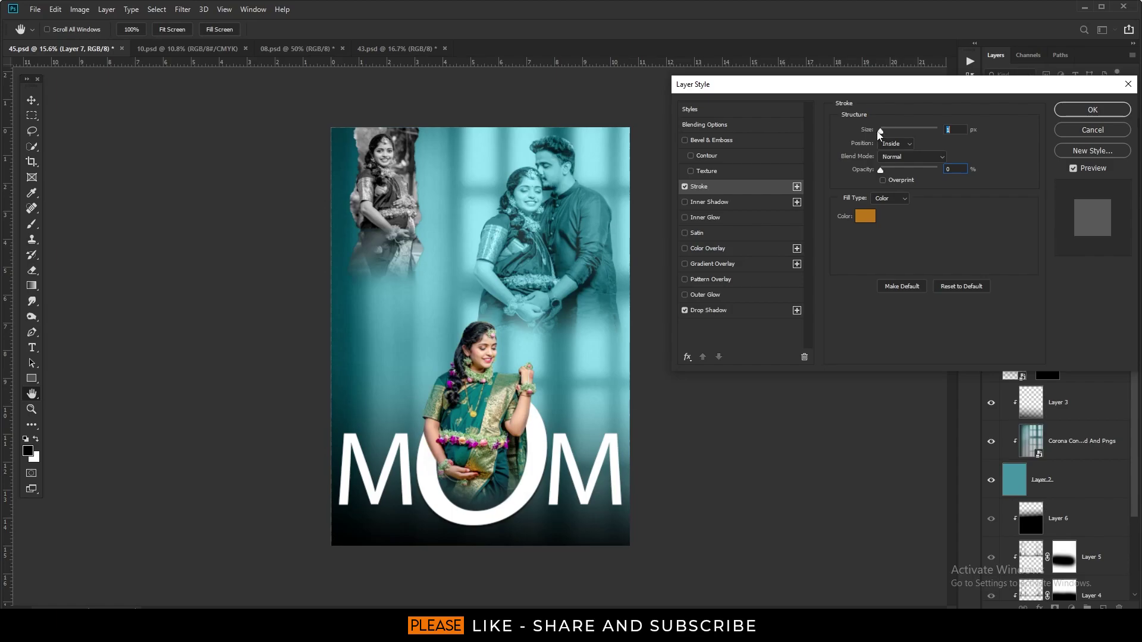
{"action": "left_click", "coordinate": [1073, 108]}
{"action": "key", "text": "v"}
{"action": "scroll", "coordinate": [394, 135], "scroll_direction": "up", "scroll_amount": 2}
Step: Set the black-and-white photo layer's opacity to 80%
{"action": "scroll", "coordinate": [394, 135], "scroll_direction": "up", "scroll_amount": 1}
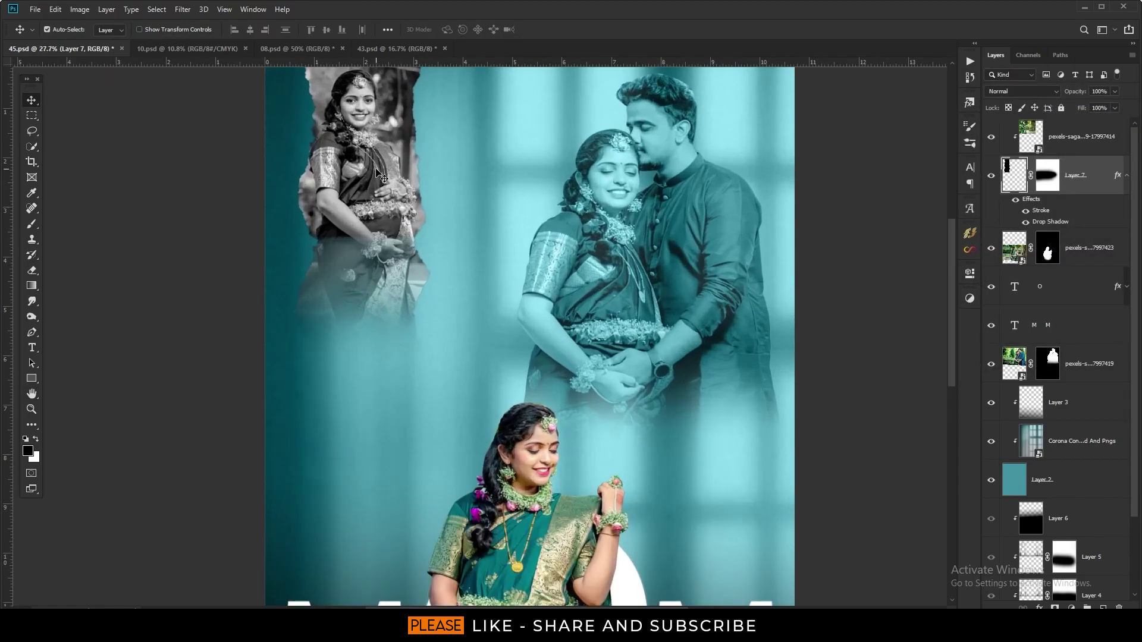
{"action": "left_click", "coordinate": [1011, 152]}
{"action": "left_click", "coordinate": [1114, 91]}
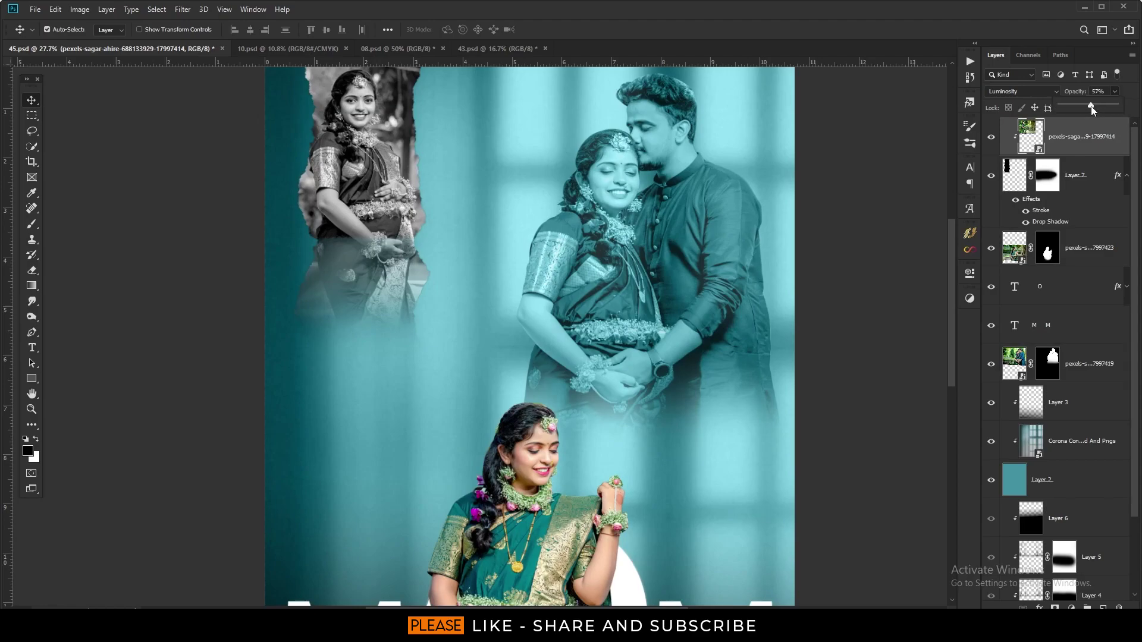
{"action": "left_click_drag", "start_coordinate": [1092, 109], "coordinate": [1105, 109]}
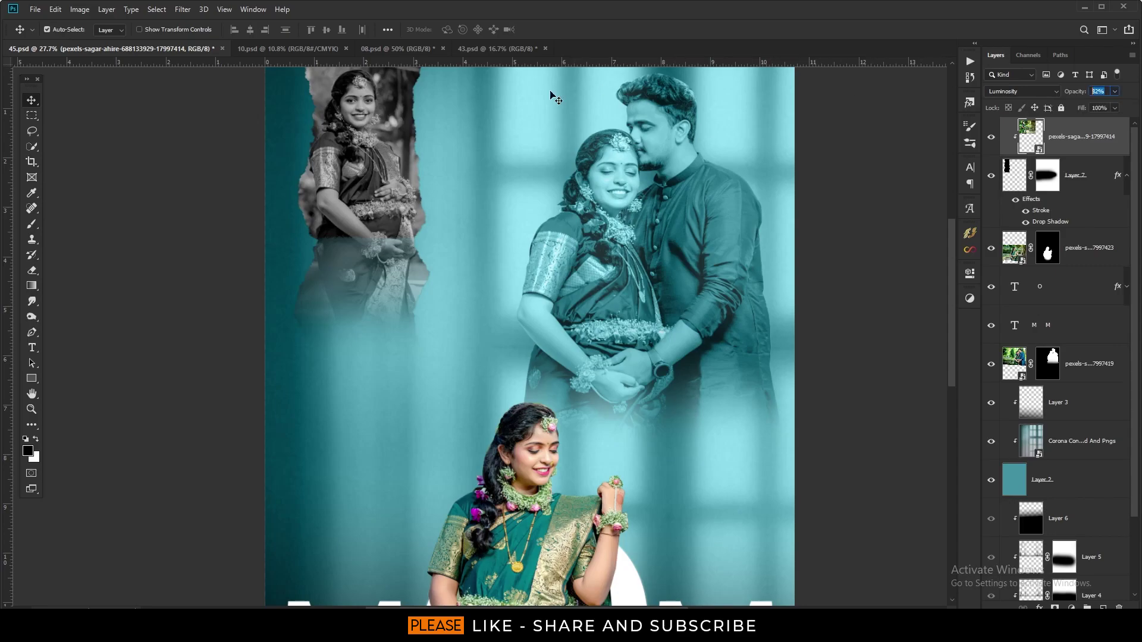
{"action": "key", "text": "8"}
Step: Duplicate torn-paper Layer 7 as Layer 7 copy, restoring the photo layer after an accidental delete
{"action": "key", "text": "Delete"}
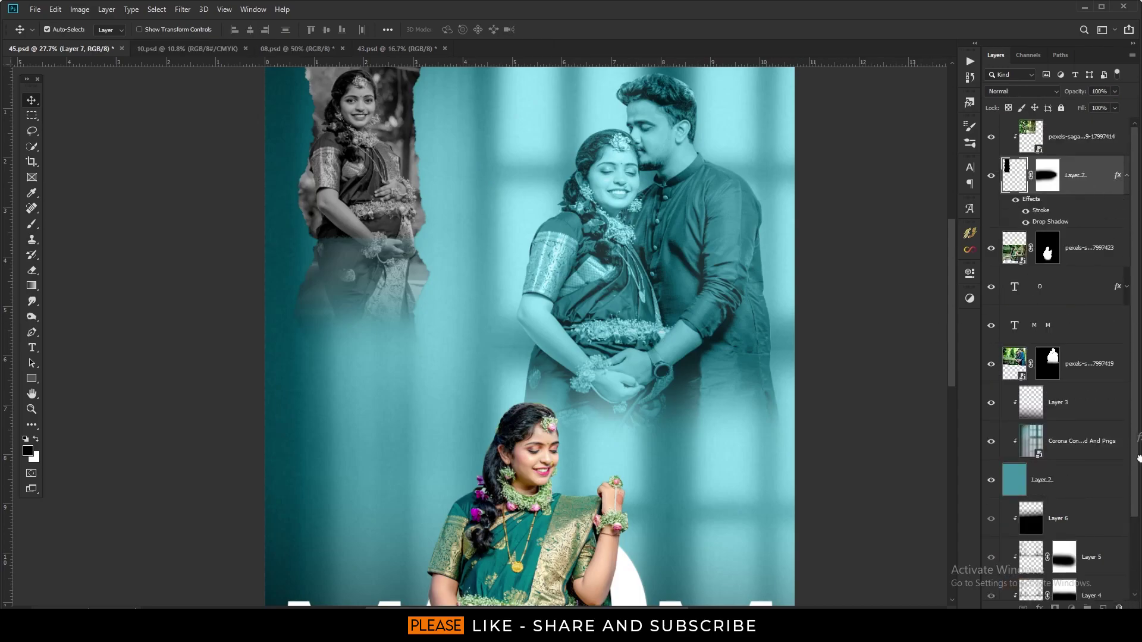
{"action": "key", "text": "ctrl+z"}
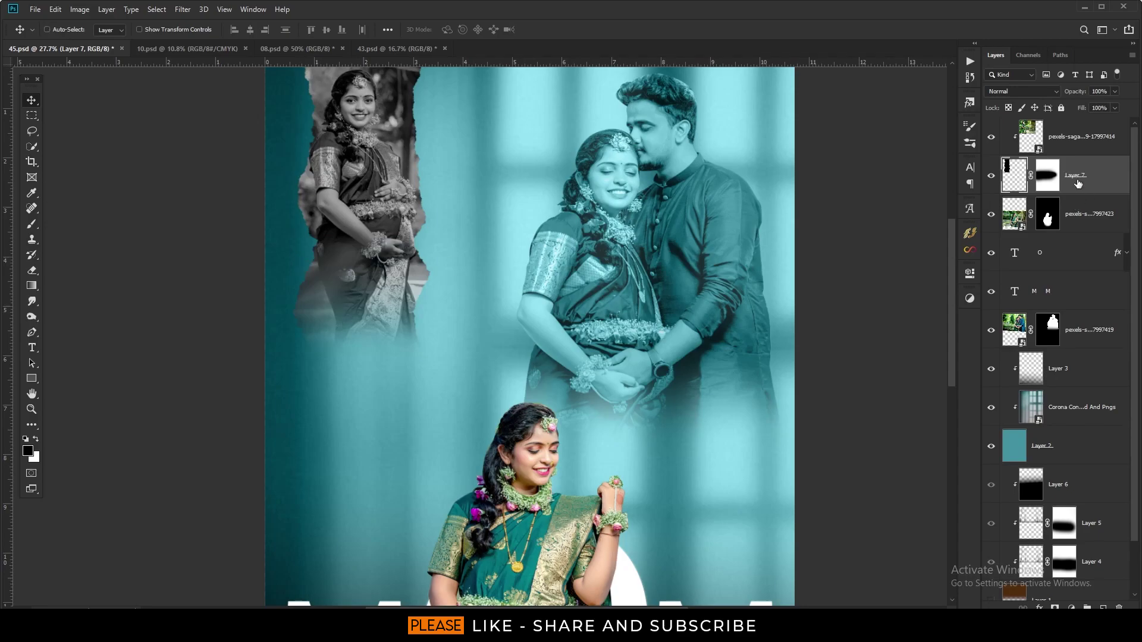
{"action": "key", "text": "ctrl+j"}
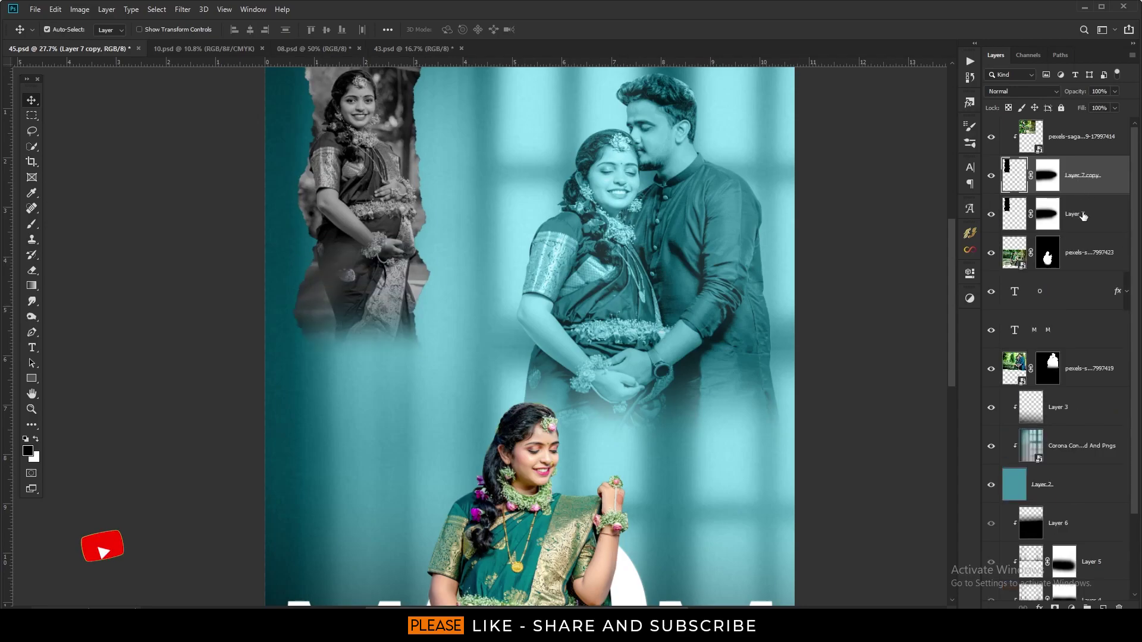
Step: Add a white Color Overlay at 100% to the original Layer 7 below the copy
{"action": "left_click", "coordinate": [1084, 216]}
{"action": "left_click", "coordinate": [1038, 608]}
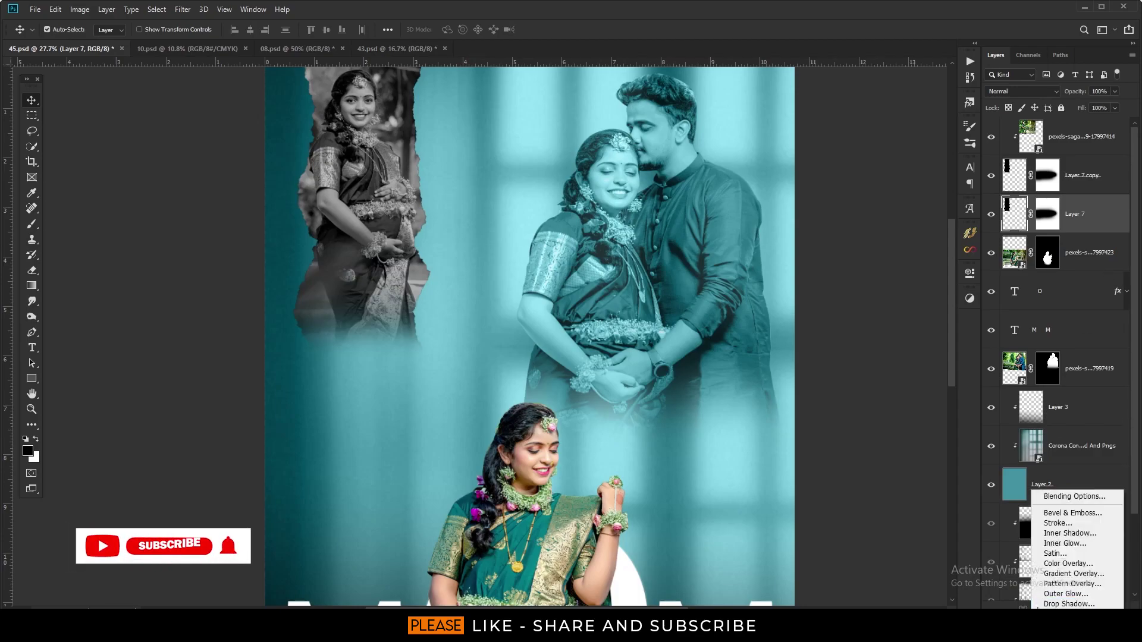
{"action": "left_click", "coordinate": [1067, 563]}
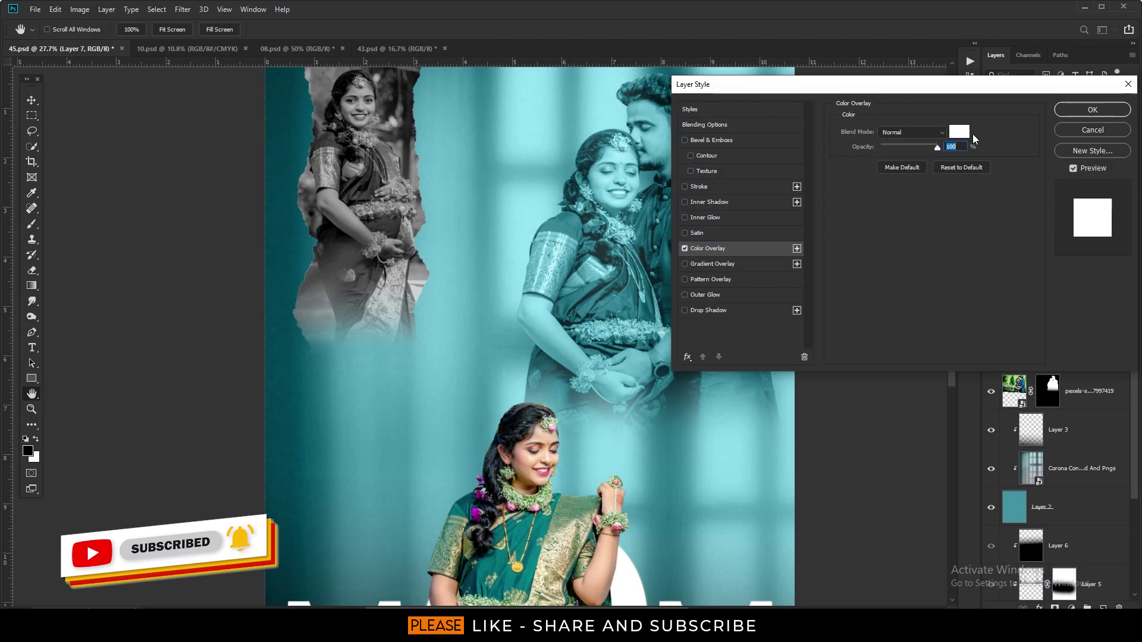
{"action": "left_click", "coordinate": [1092, 110]}
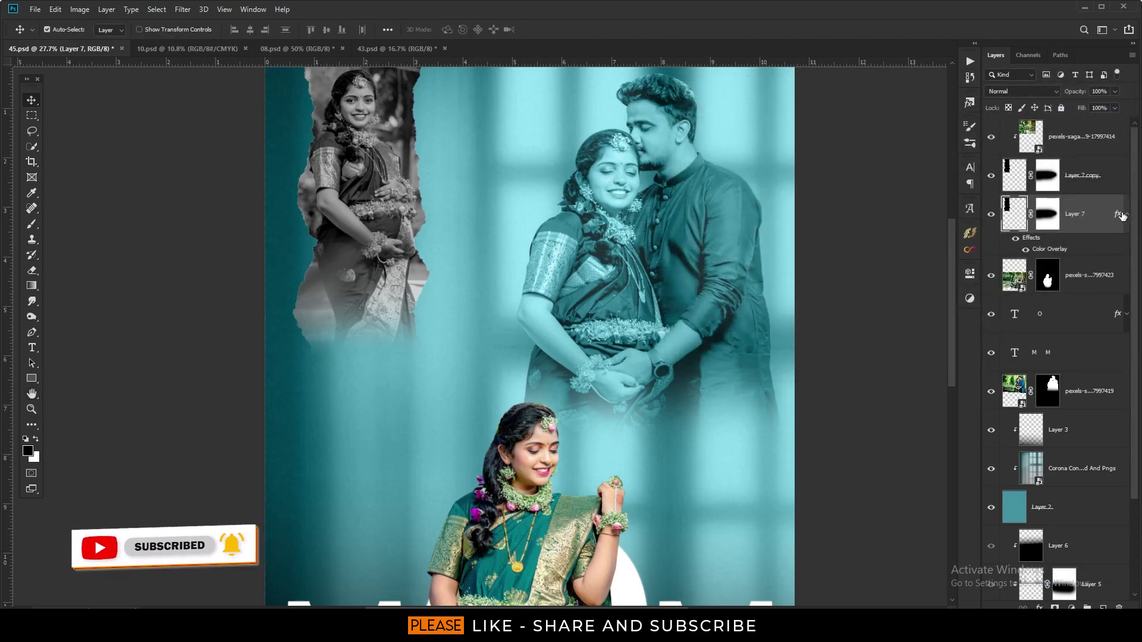
{"action": "left_click", "coordinate": [1126, 214]}
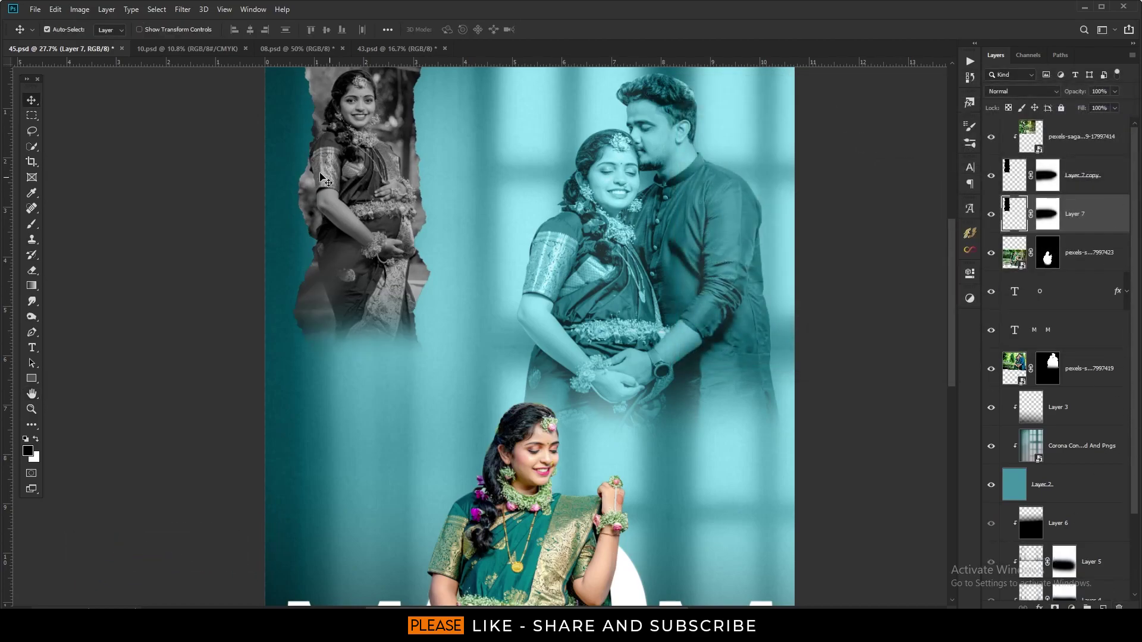
{"action": "scroll", "coordinate": [286, 133], "scroll_direction": "up", "scroll_amount": 1}
{"action": "scroll", "coordinate": [489, 212], "scroll_direction": "up", "scroll_amount": 2}
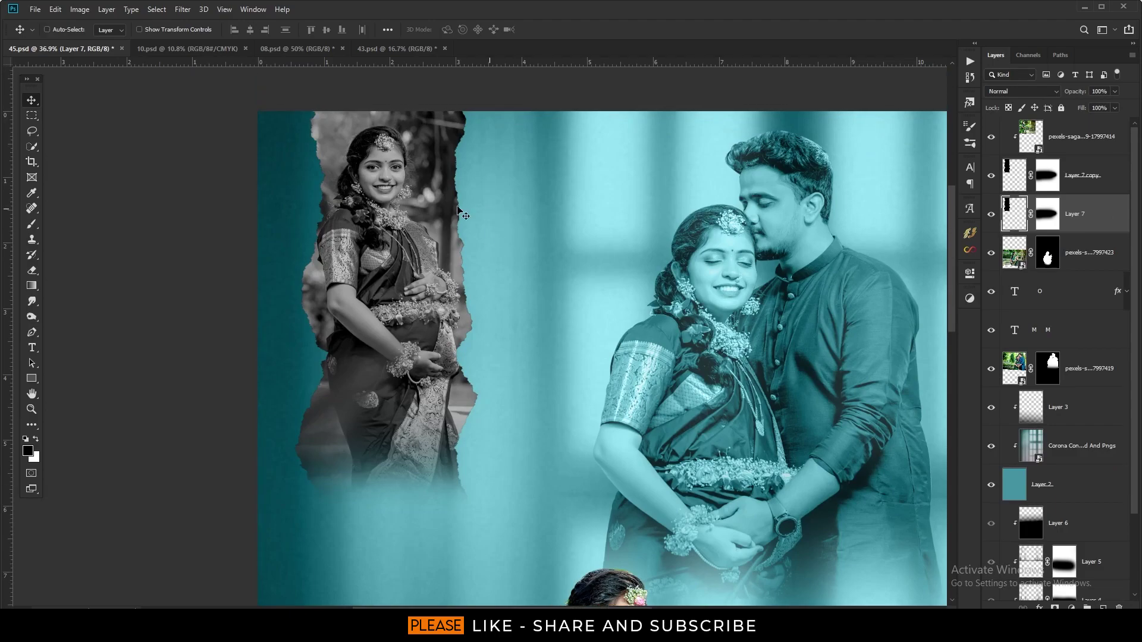
Step: Widen the torn-paper layer to about 106% with Free Transform
{"action": "key", "text": "ctrl+t"}
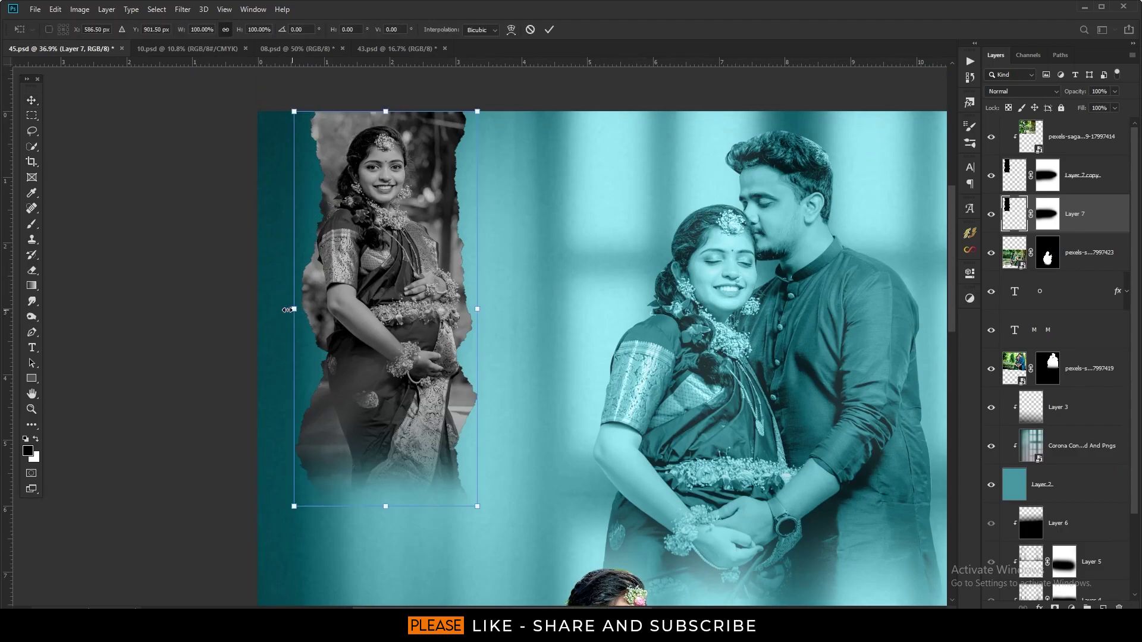
{"action": "left_click_drag", "start_coordinate": [287, 309], "coordinate": [287, 310]}
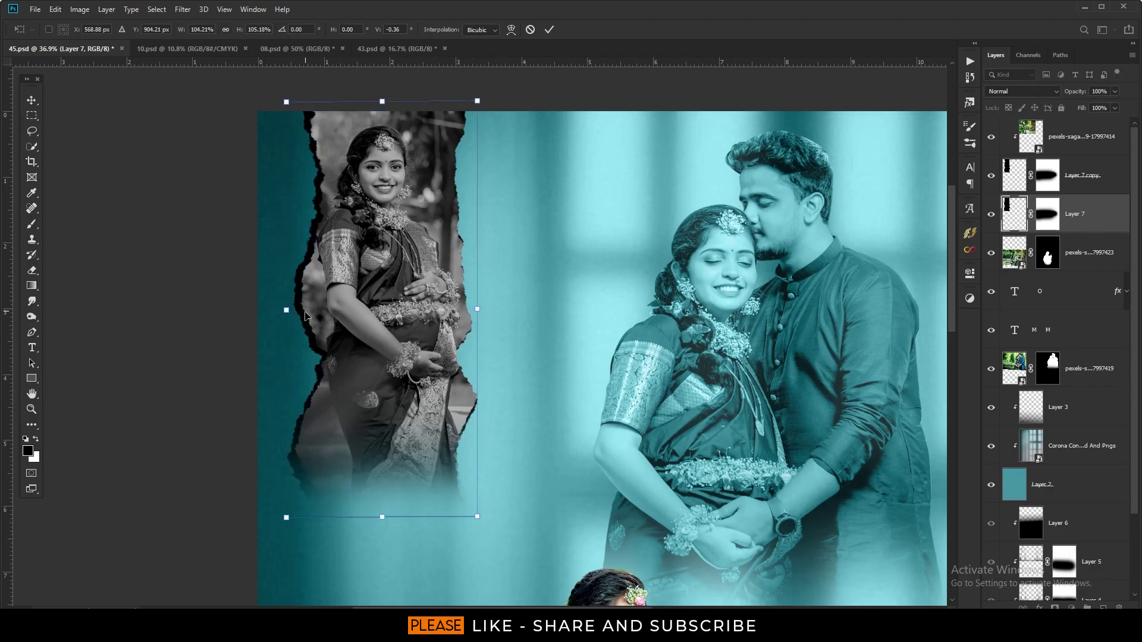
{"action": "left_click_drag", "start_coordinate": [480, 307], "coordinate": [484, 309]}
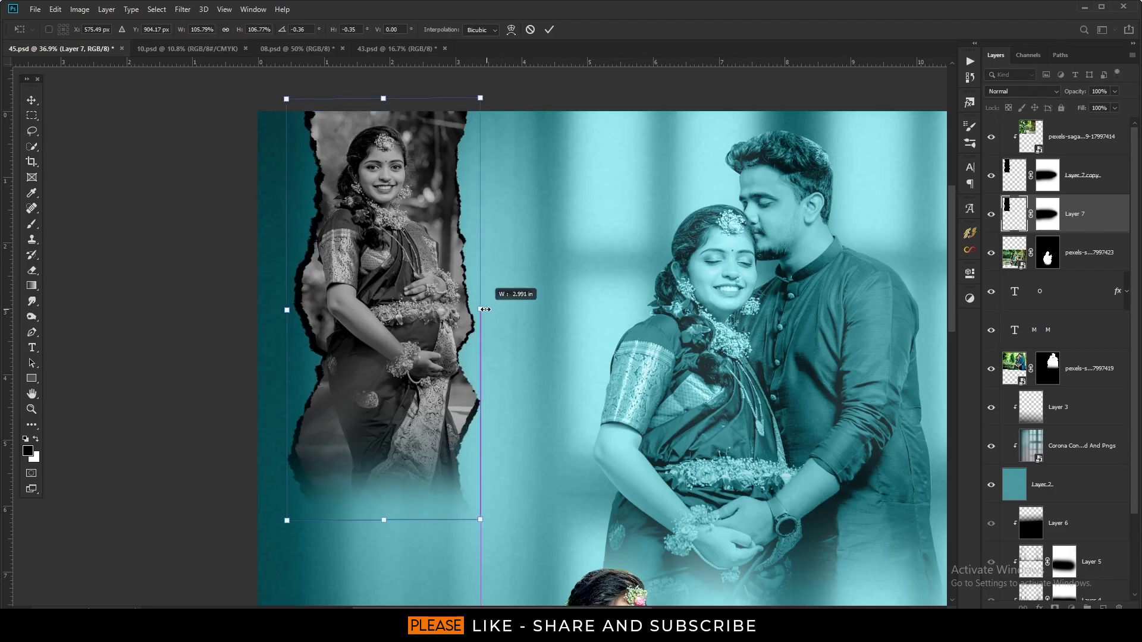
{"action": "left_click", "coordinate": [549, 30]}
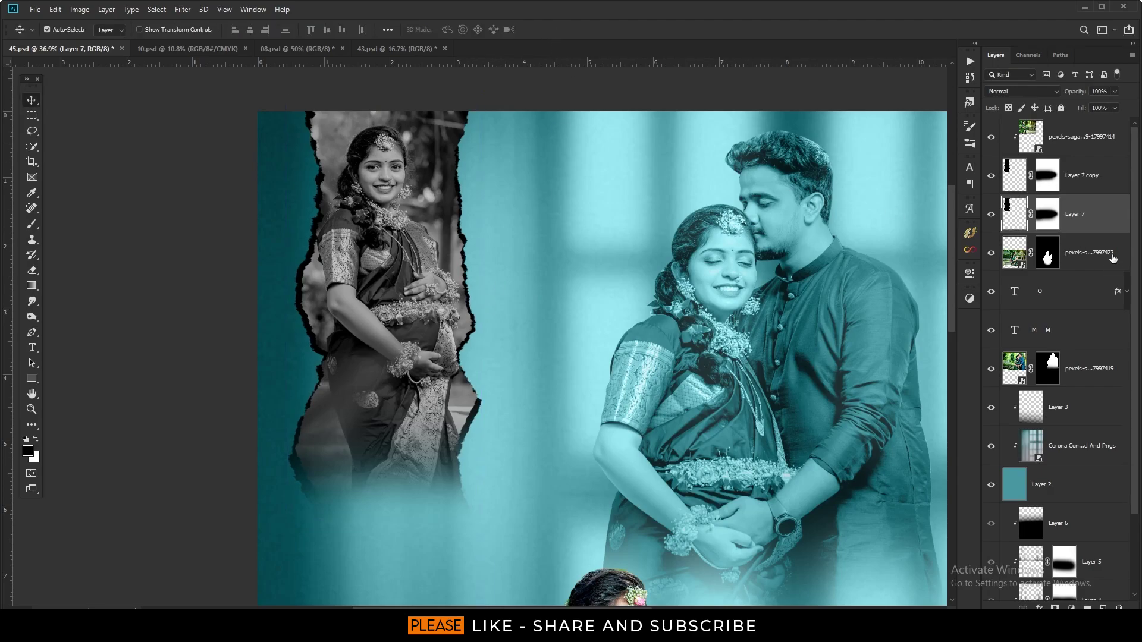
Step: Apply a white Color Overlay to Layer 7
{"action": "mouse_move", "coordinate": [1091, 597]}
{"action": "left_mouse_down"}
{"action": "mouse_move", "coordinate": [1116, 606]}
{"action": "mouse_move", "coordinate": [1012, 177]}
{"action": "left_mouse_up"}
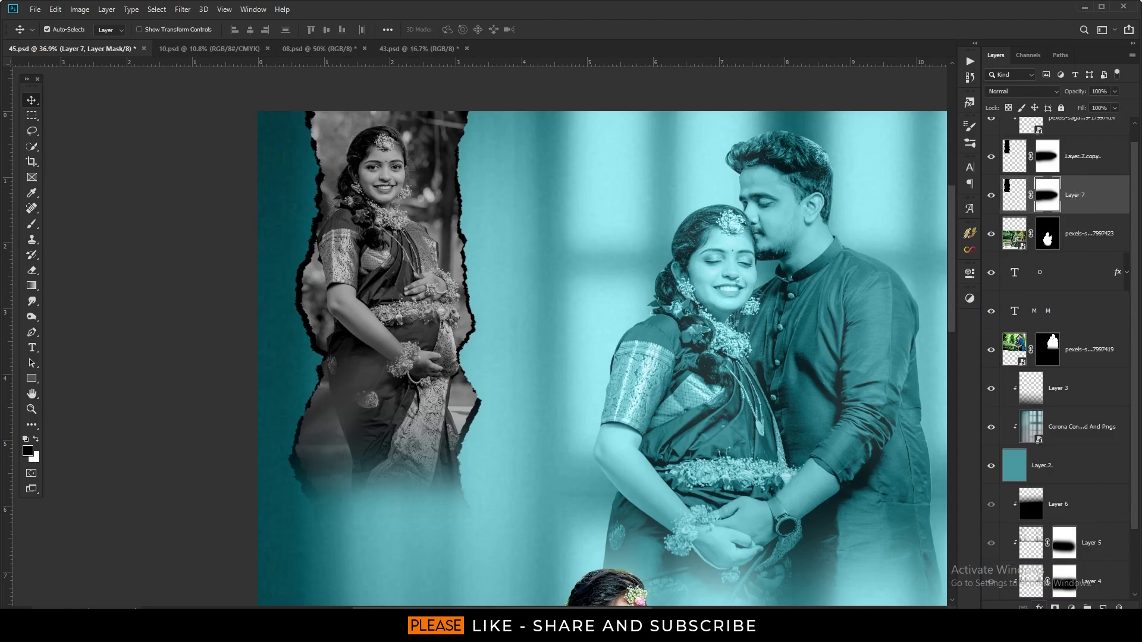
{"action": "left_click", "coordinate": [1039, 608]}
{"action": "left_click", "coordinate": [1065, 566]}
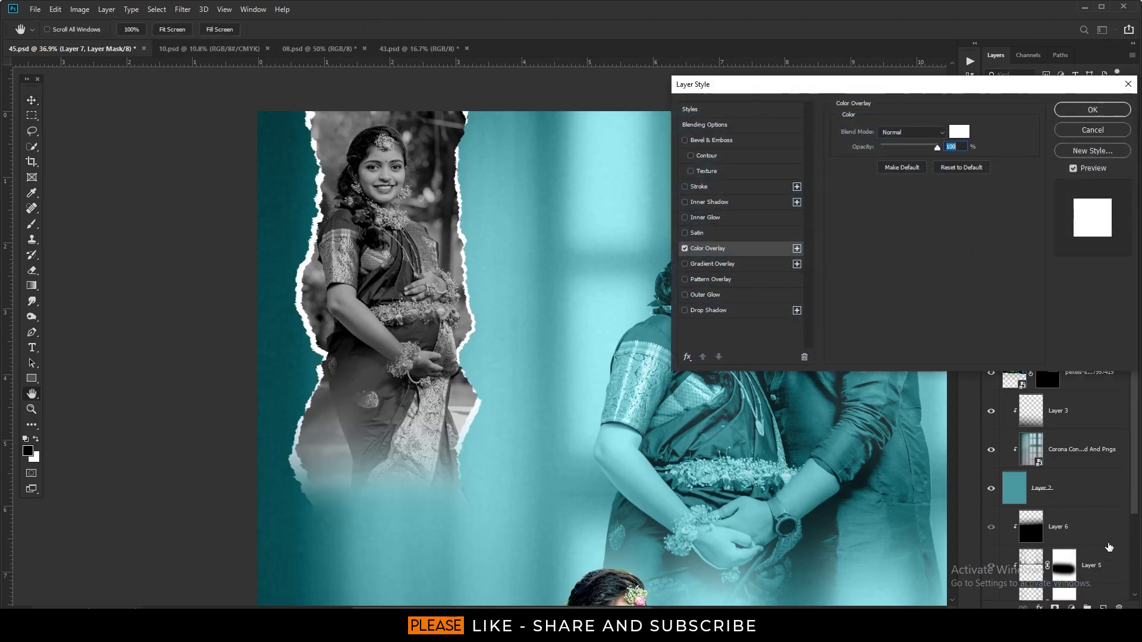
{"action": "key", "text": "Return"}
Step: Scale the faded couple photo to about 112% and move it upward
{"action": "key", "text": "v"}
{"action": "scroll", "coordinate": [668, 367], "scroll_direction": "down", "scroll_amount": 2}
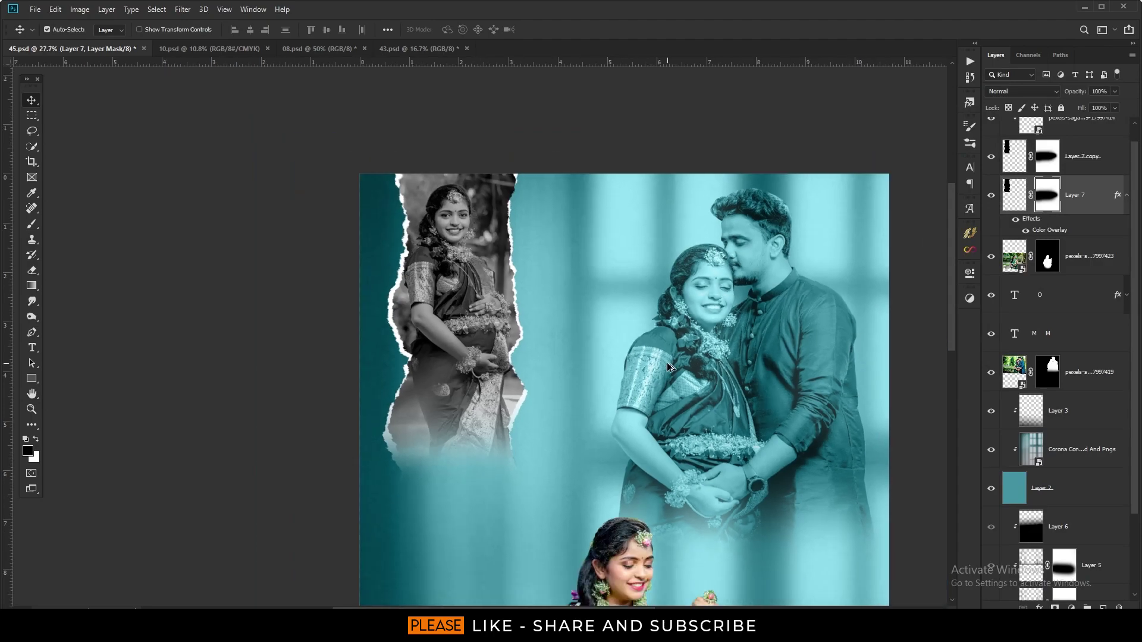
{"action": "scroll", "coordinate": [669, 367], "scroll_direction": "down", "scroll_amount": 2}
{"action": "left_click_drag", "start_coordinate": [548, 246], "coordinate": [545, 246]}
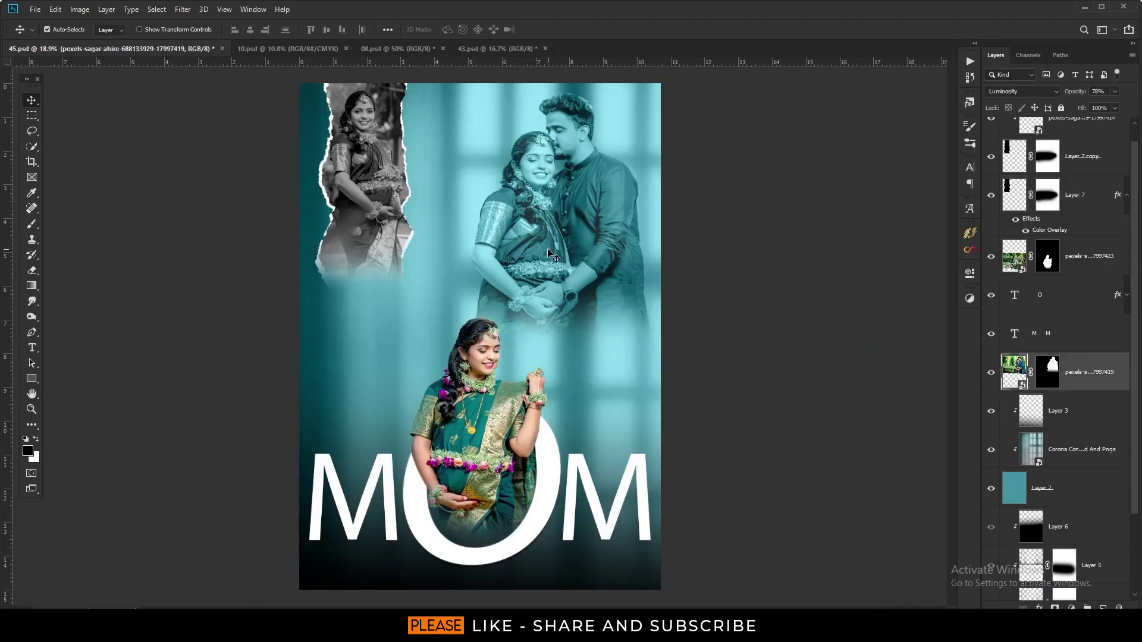
{"action": "key", "text": "ctrl+t"}
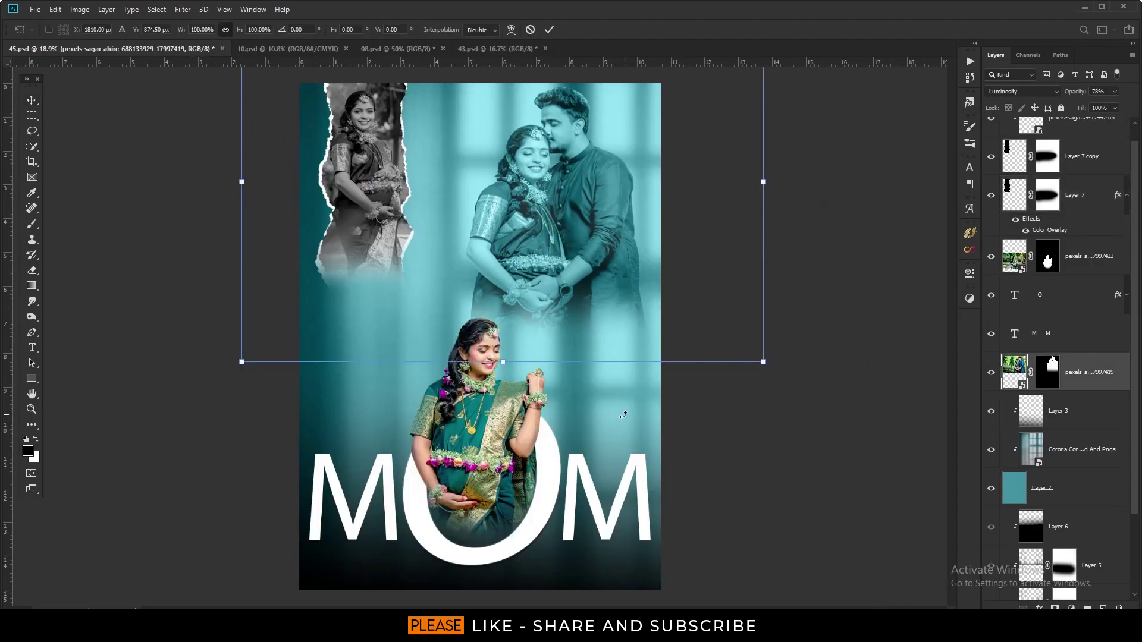
{"action": "left_click_drag", "start_coordinate": [501, 362], "coordinate": [499, 408]}
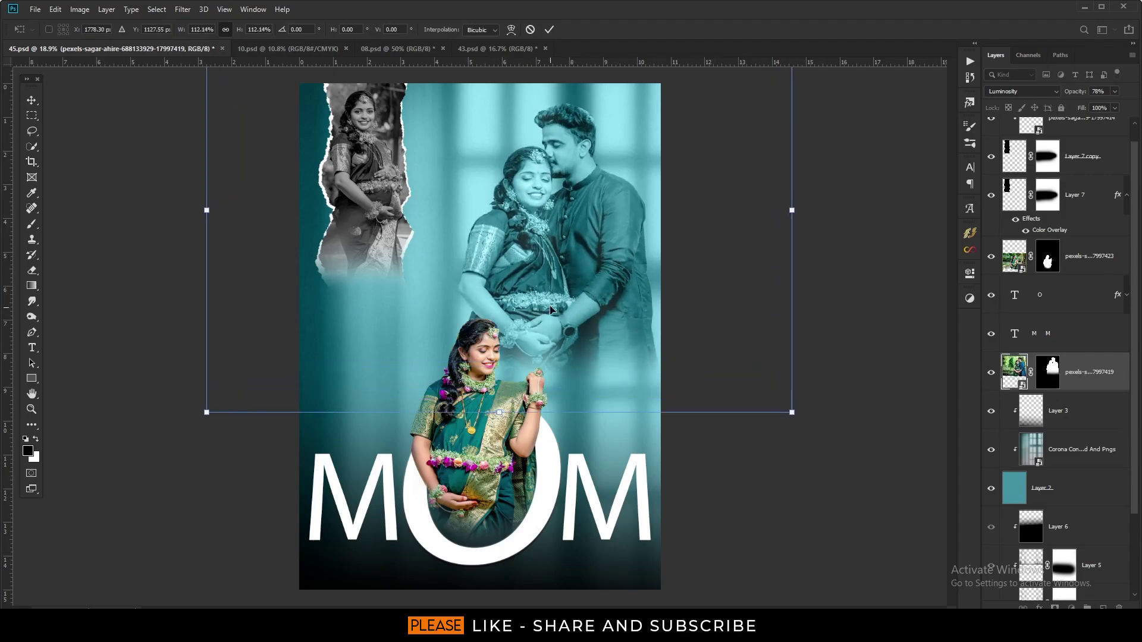
{"action": "left_click_drag", "start_coordinate": [547, 307], "coordinate": [547, 297]}
{"action": "key", "text": "Return"}
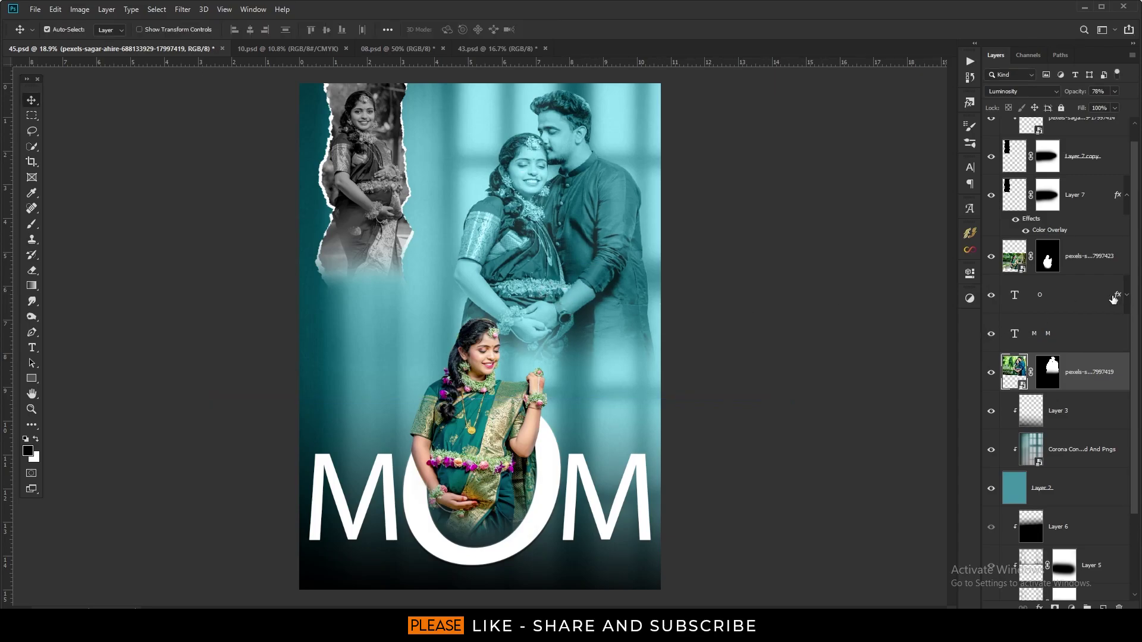
Step: Add a drop shadow to the O text layer and set its colour to pure white
{"action": "left_click", "coordinate": [1112, 297]}
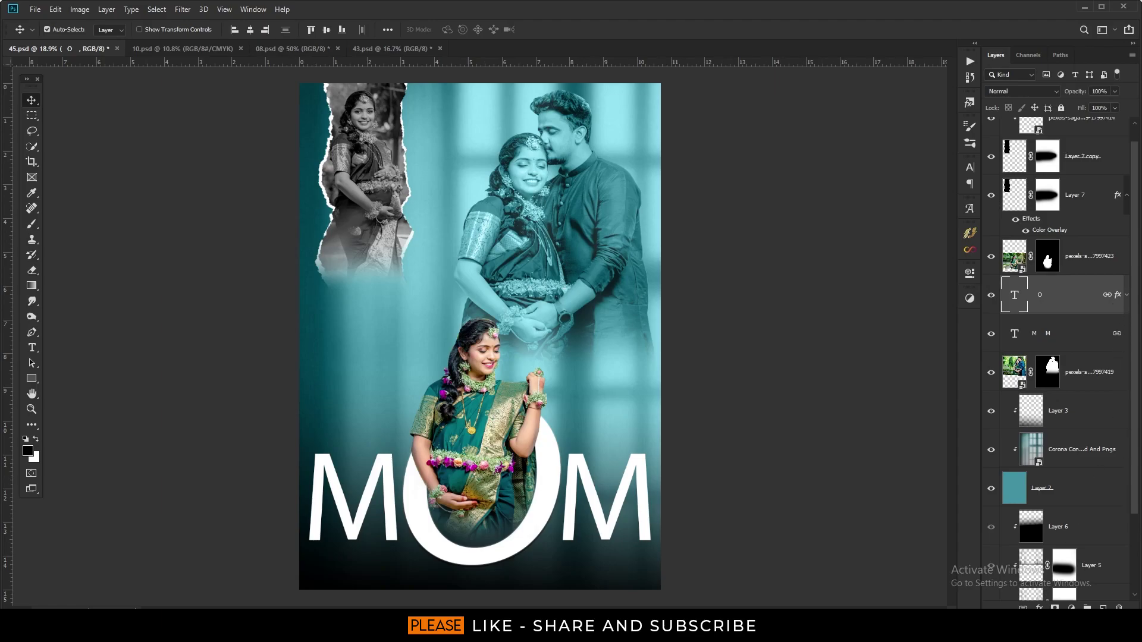
{"action": "left_click", "coordinate": [1039, 607]}
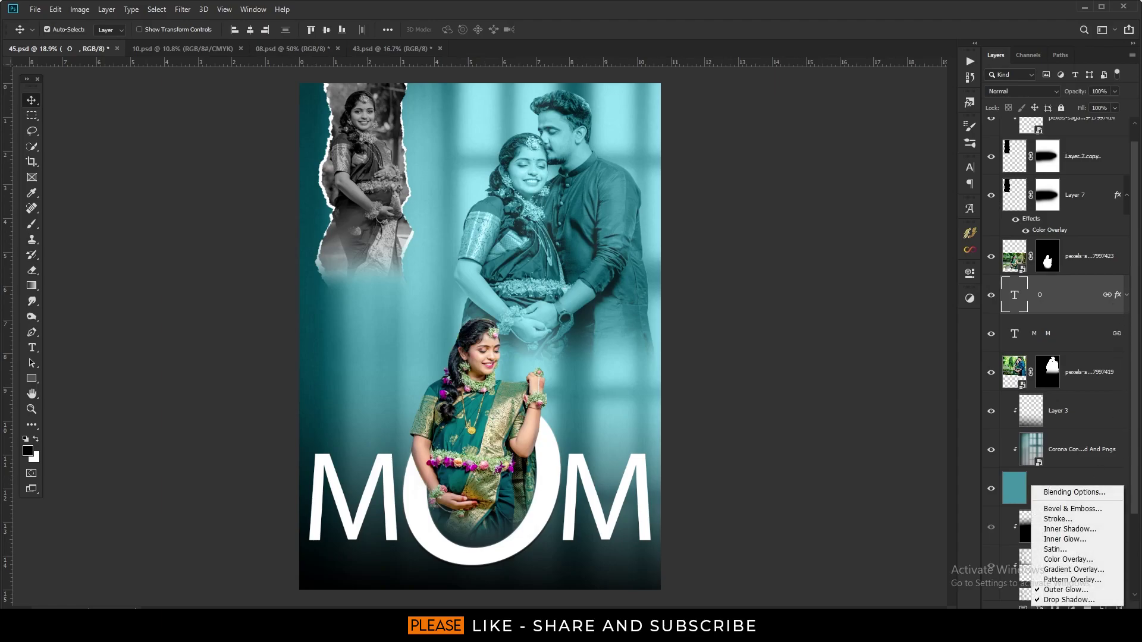
{"action": "left_click", "coordinate": [1053, 601]}
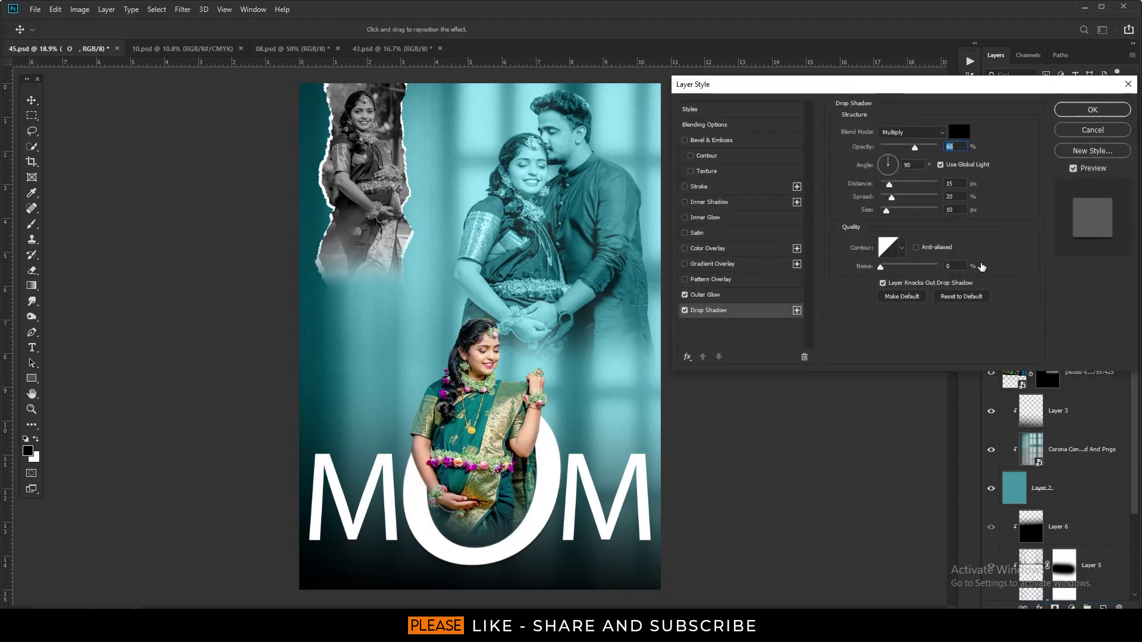
{"action": "left_click", "coordinate": [958, 132]}
{"action": "left_click", "coordinate": [710, 302]}
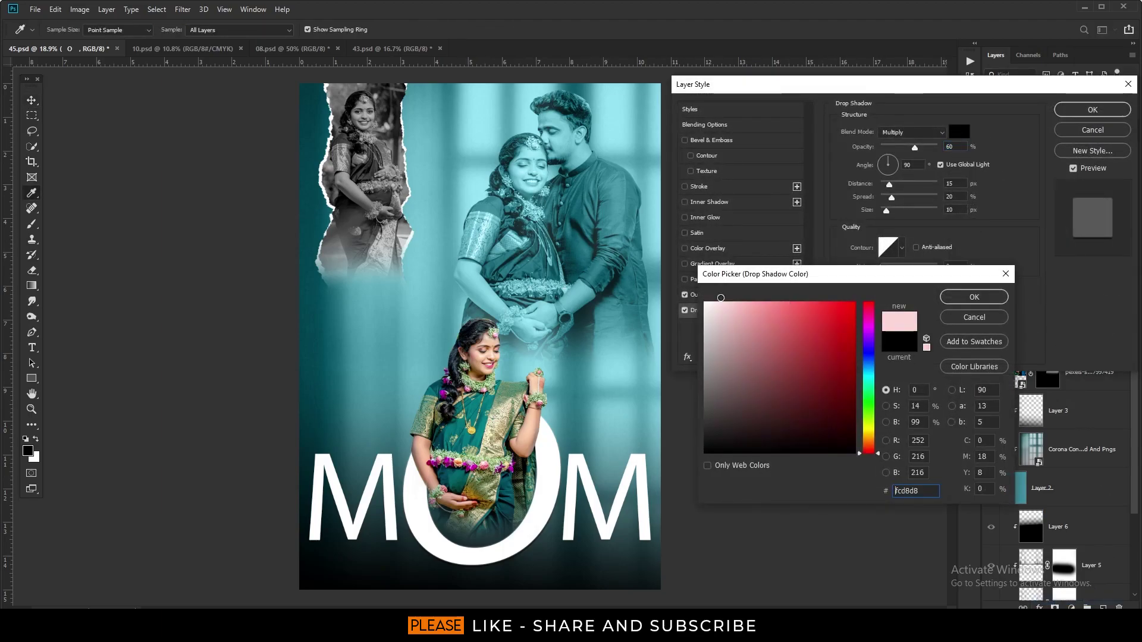
{"action": "left_click", "coordinate": [704, 302]}
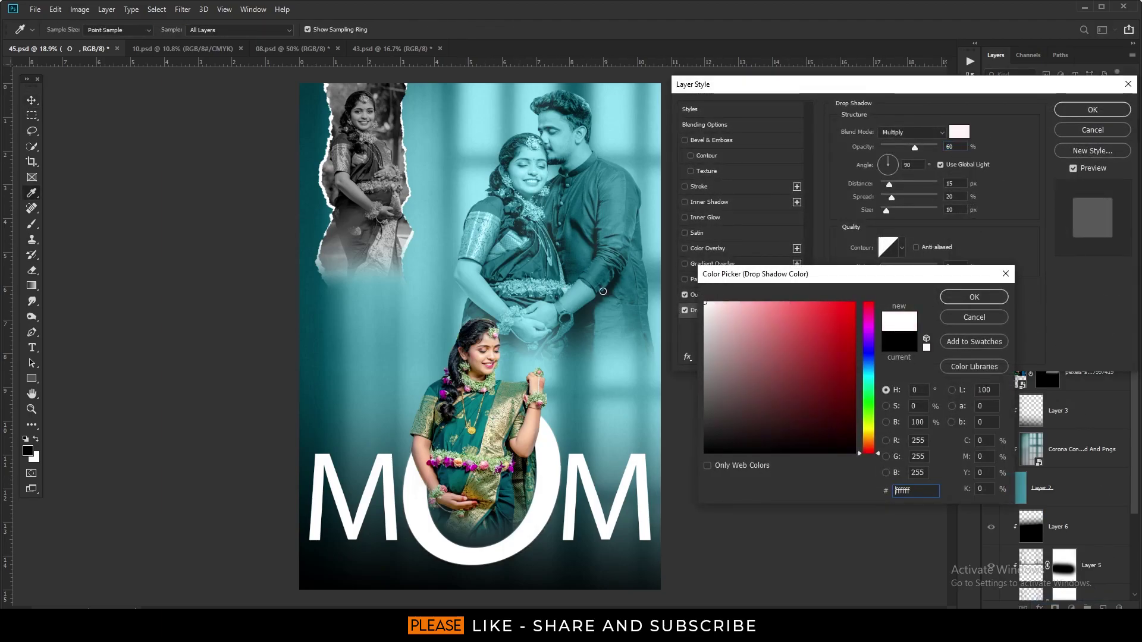
{"action": "left_click", "coordinate": [993, 298]}
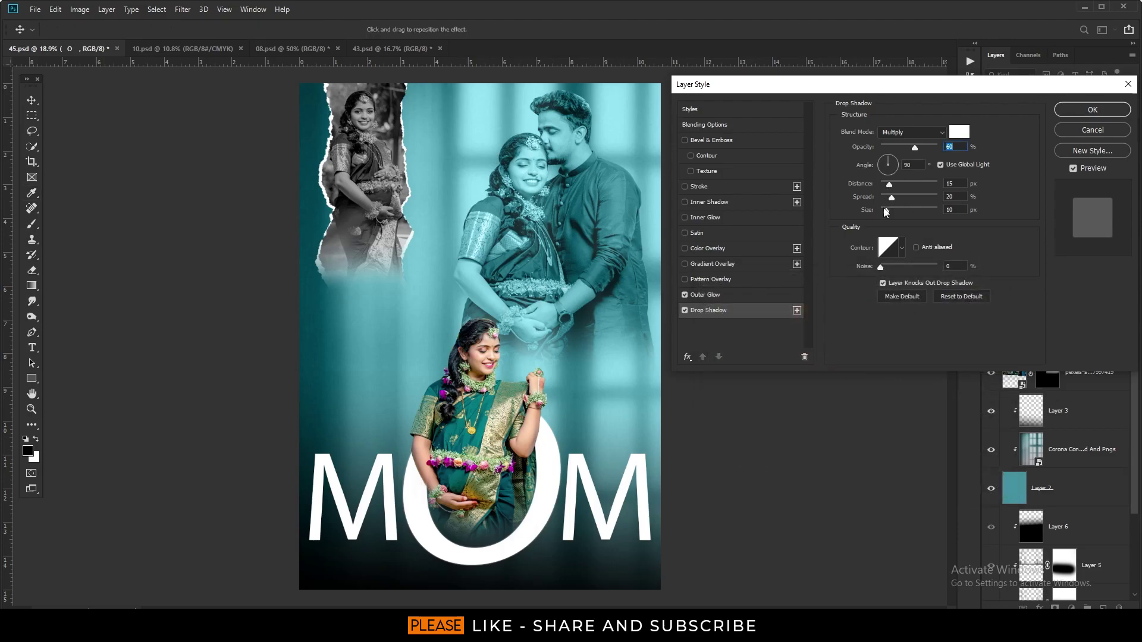
Step: Set the O's shadow to Normal blend, 100% opacity, 17 px distance, 5 px size
{"action": "left_click_drag", "start_coordinate": [886, 210], "coordinate": [894, 216]}
{"action": "left_click_drag", "start_coordinate": [915, 144], "coordinate": [957, 156]}
{"action": "left_click", "coordinate": [909, 128]}
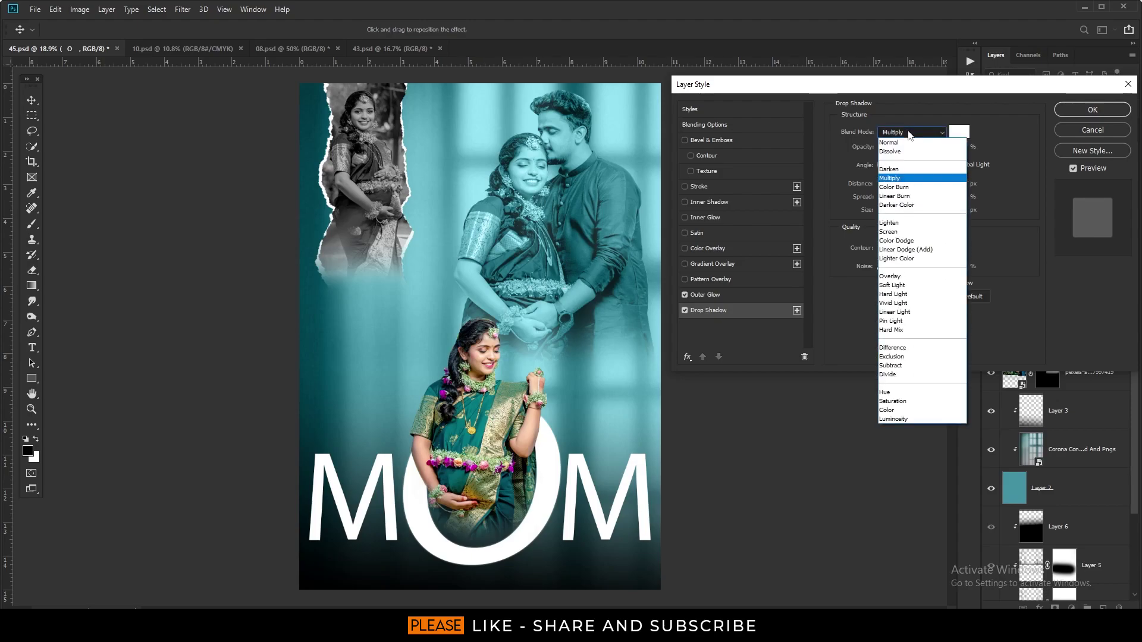
{"action": "left_click", "coordinate": [906, 137]}
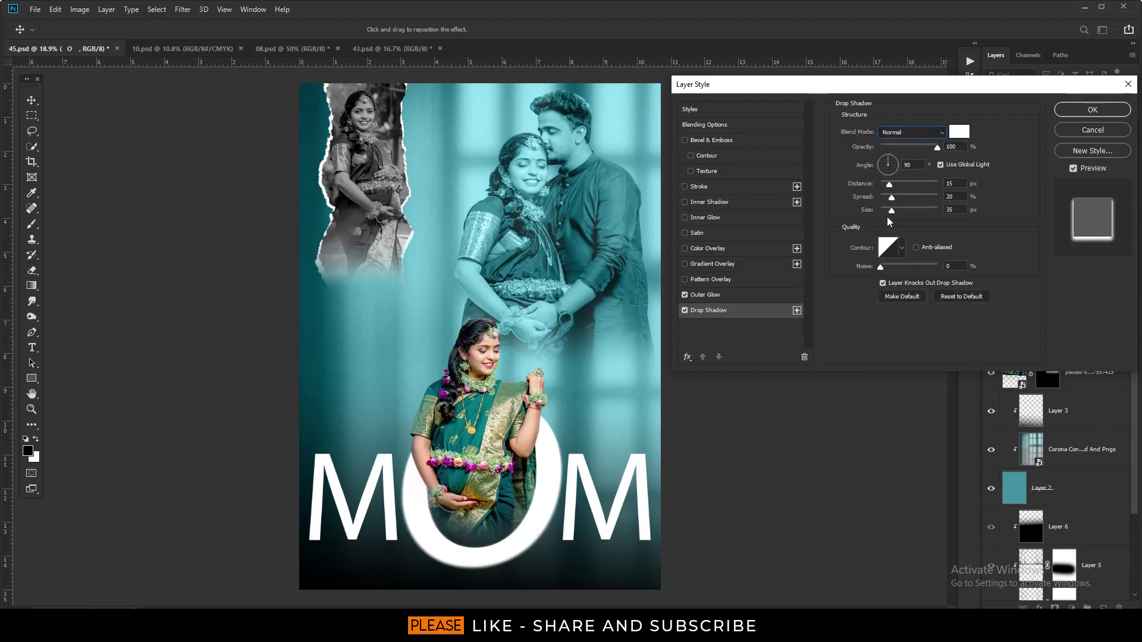
{"action": "mouse_move", "coordinate": [892, 211]}
{"action": "left_mouse_down"}
{"action": "mouse_move", "coordinate": [887, 197]}
{"action": "mouse_move", "coordinate": [883, 211]}
{"action": "left_mouse_up"}
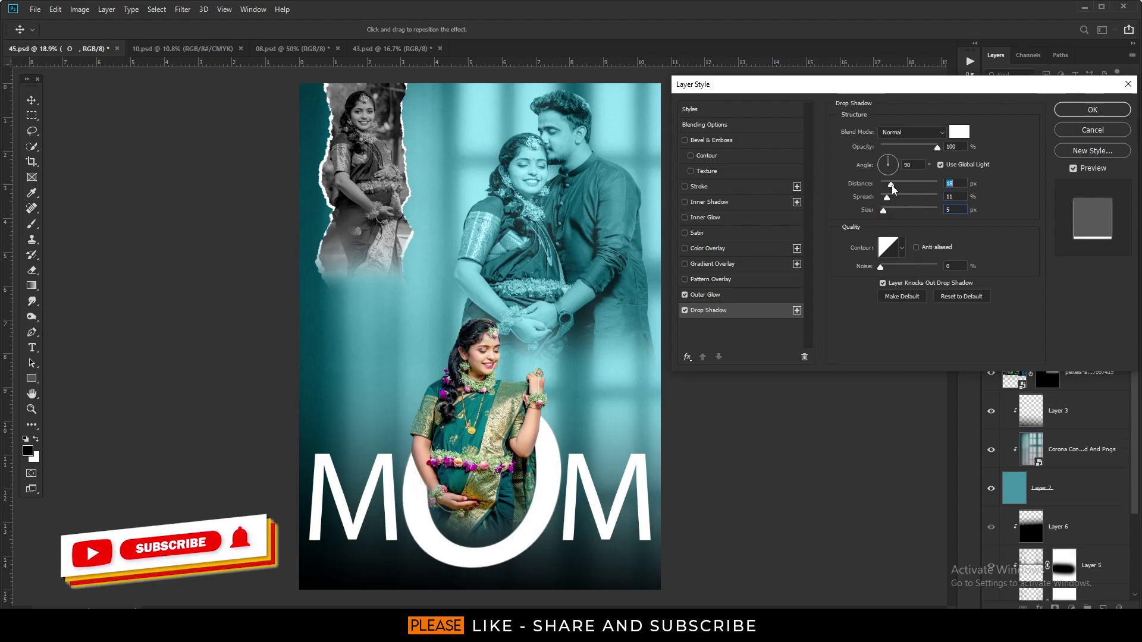
{"action": "left_click_drag", "start_coordinate": [890, 188], "coordinate": [890, 197]}
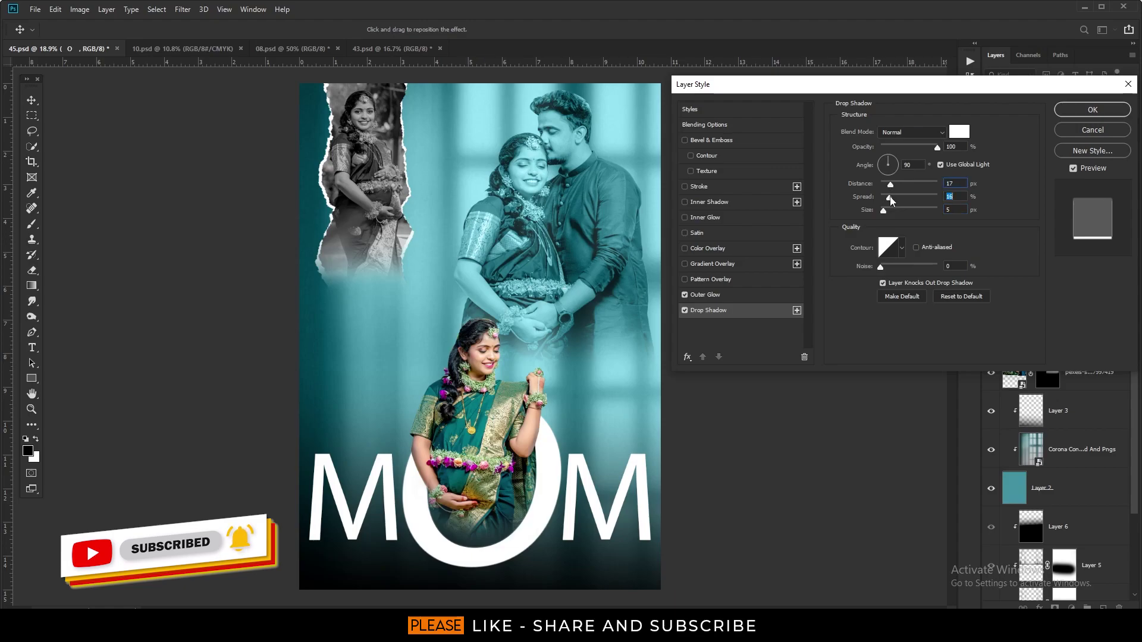
{"action": "left_click", "coordinate": [1077, 110]}
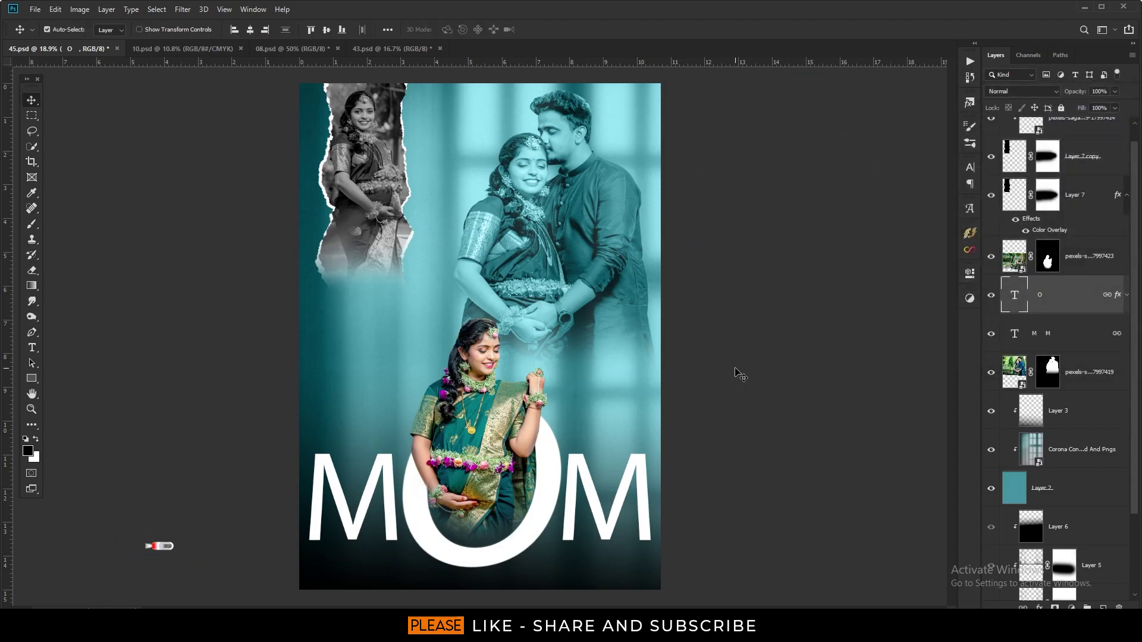
{"action": "left_click", "coordinate": [737, 373]}
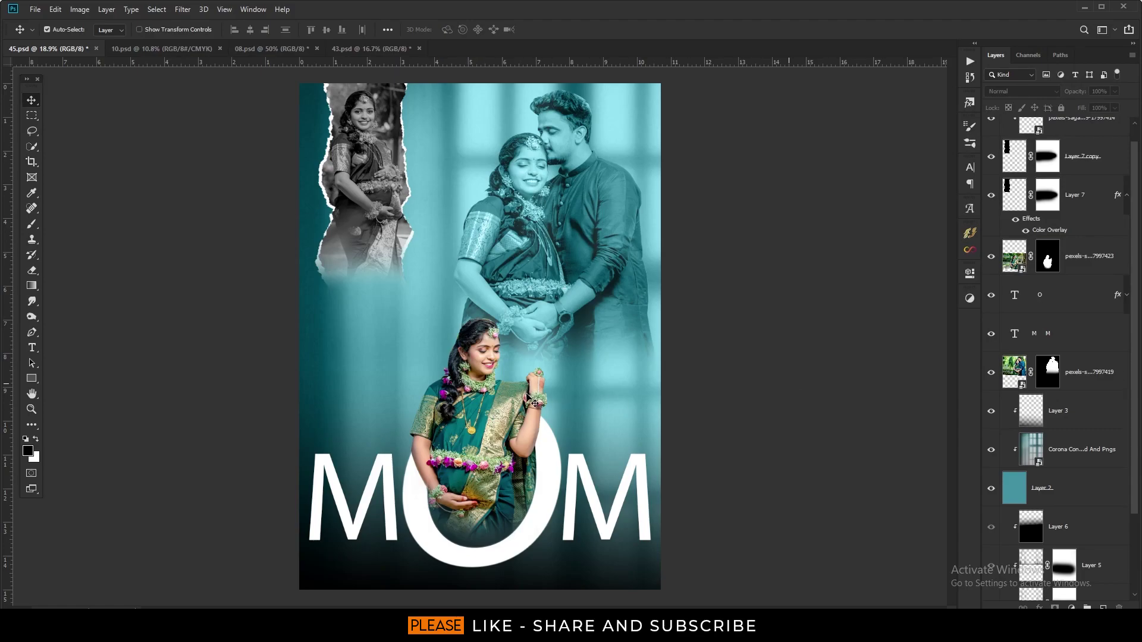
Step: Stamp all visible layers into a merged Layer 8 at the top of the stack
{"action": "scroll", "coordinate": [1047, 167], "scroll_direction": "up", "scroll_amount": 1}
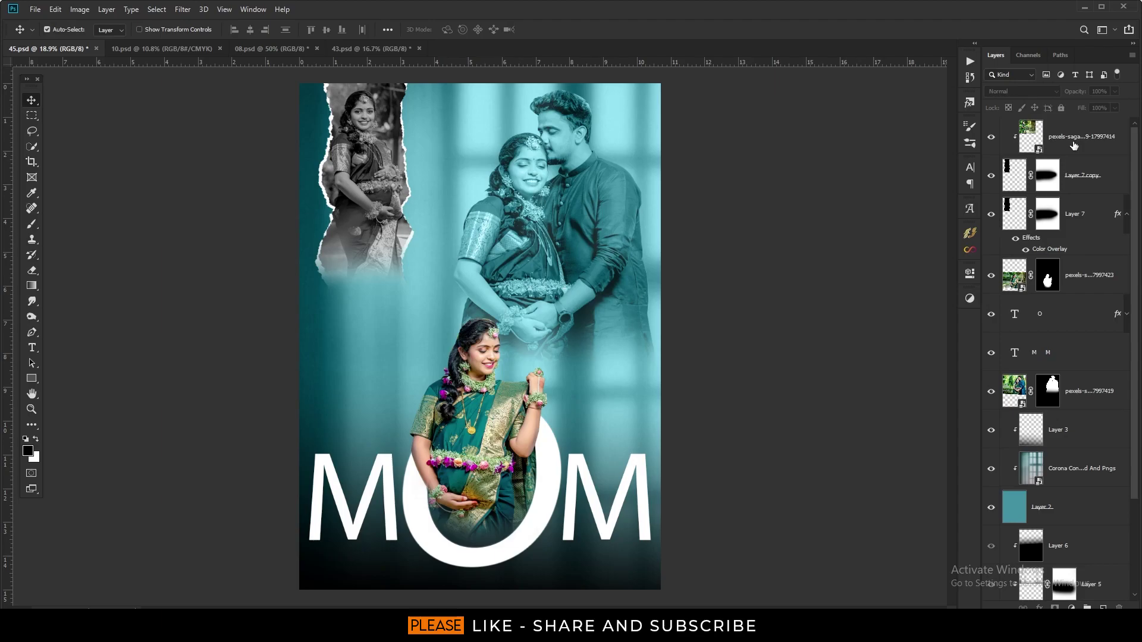
{"action": "left_click", "coordinate": [1071, 150]}
{"action": "key", "text": "ctrl+shift+alt+e"}
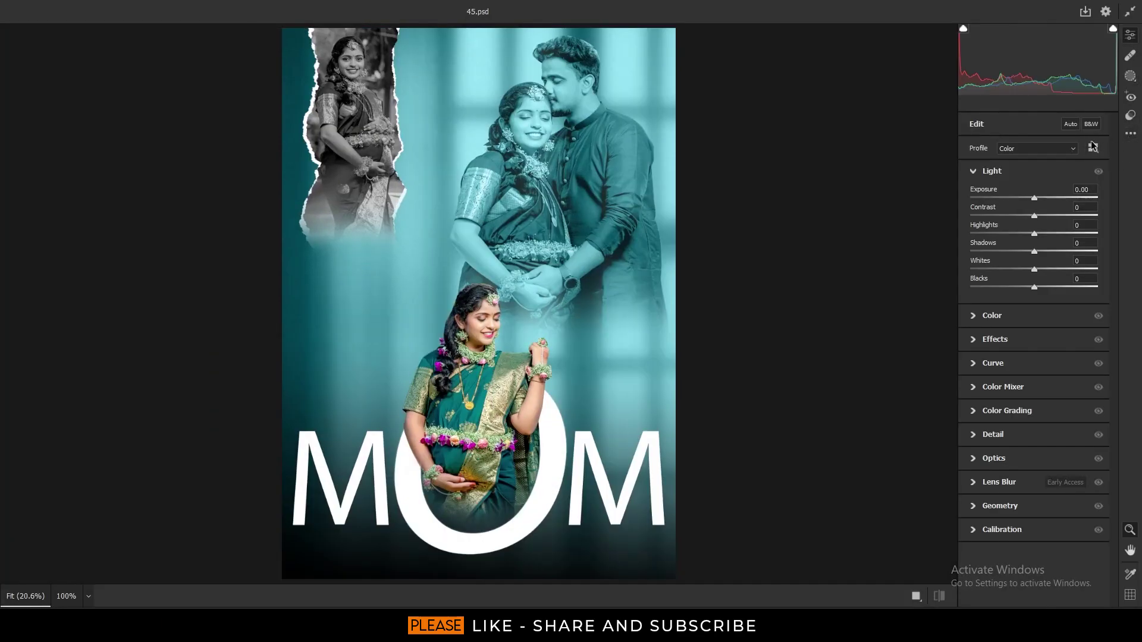
Step: Preview the Artistic 01–06 Camera Raw profiles on the merged layer
{"action": "left_click", "coordinate": [1091, 145]}
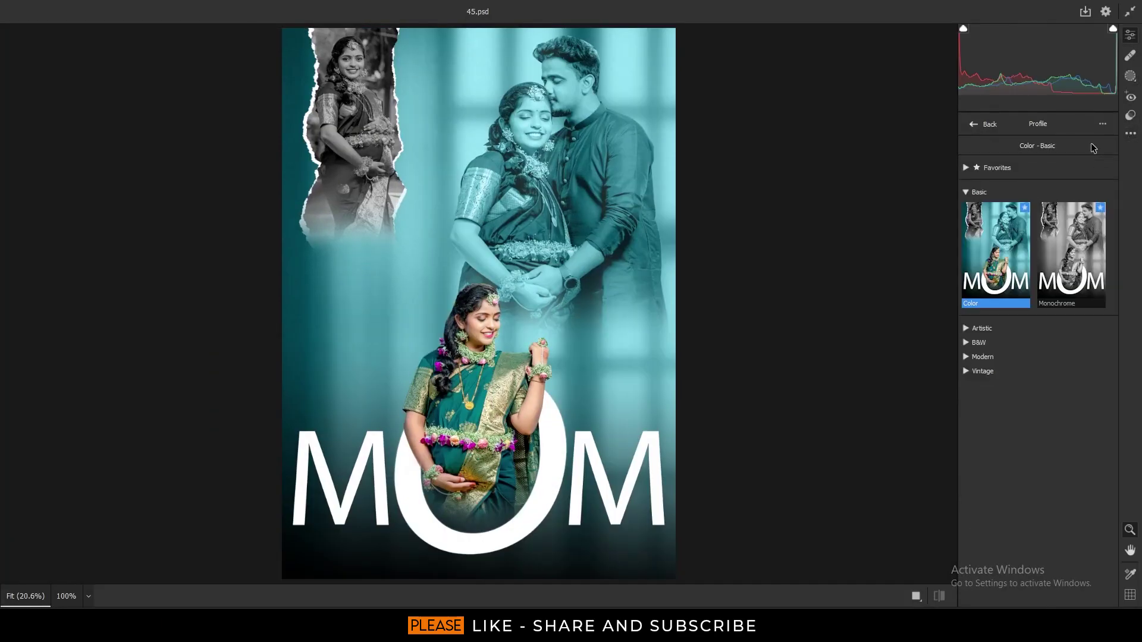
{"action": "left_click", "coordinate": [965, 329]}
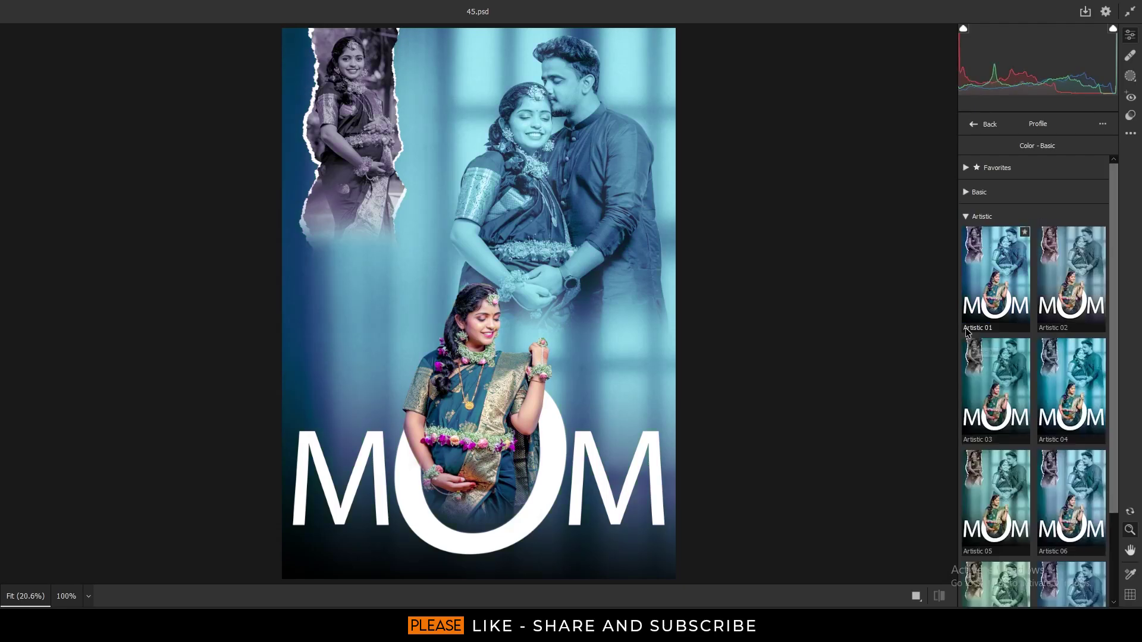
{"action": "left_click", "coordinate": [1005, 294]}
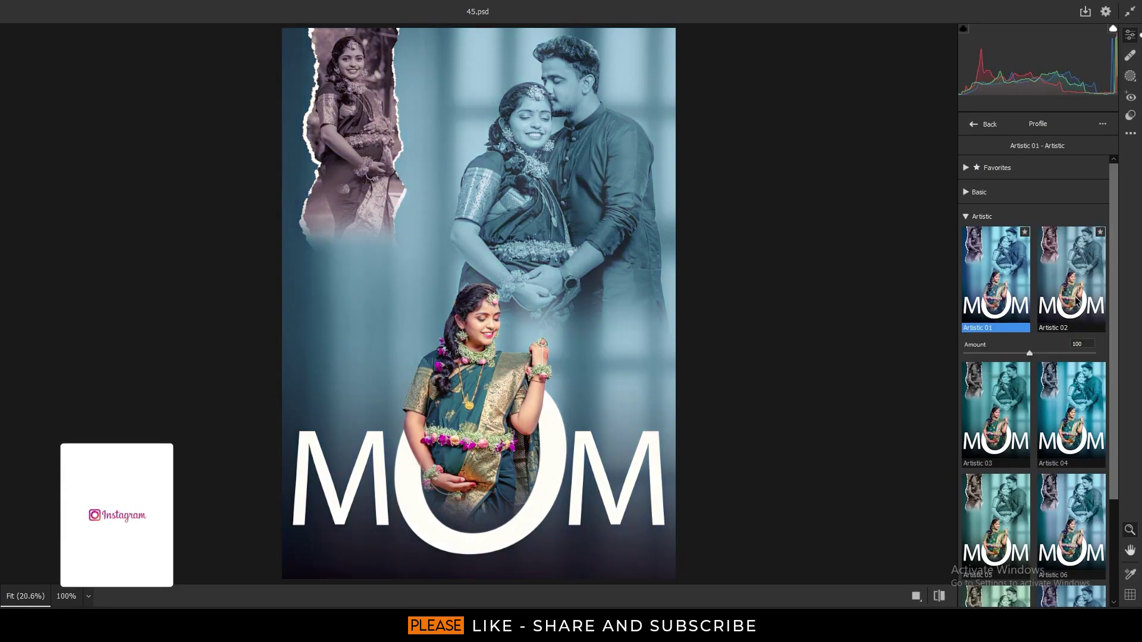
{"action": "left_click", "coordinate": [1075, 300]}
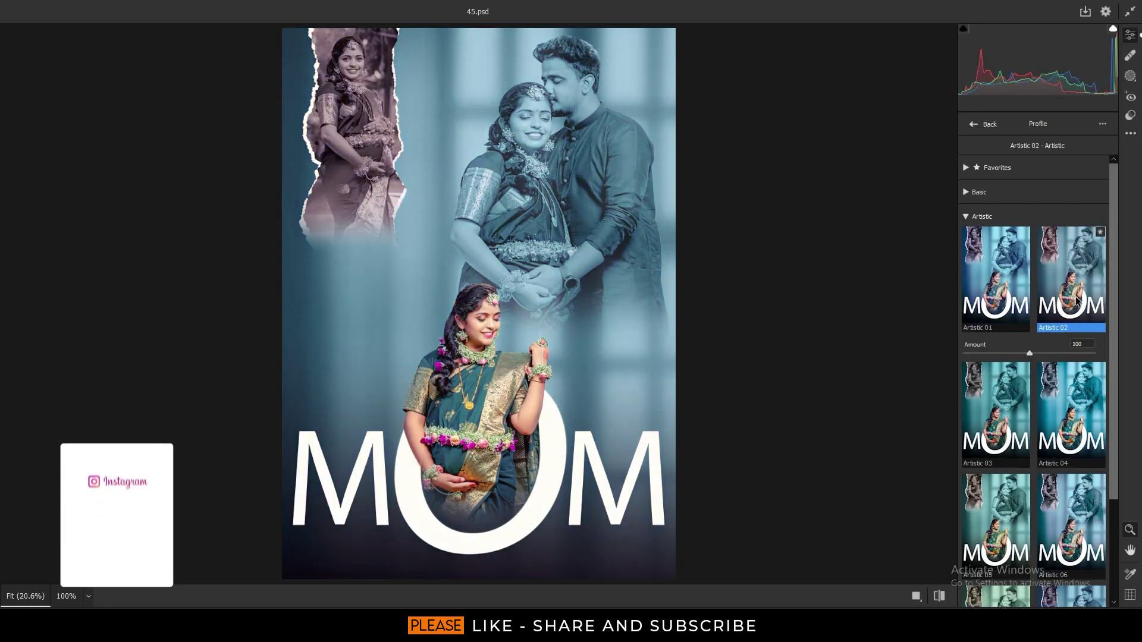
{"action": "left_click", "coordinate": [1084, 379]}
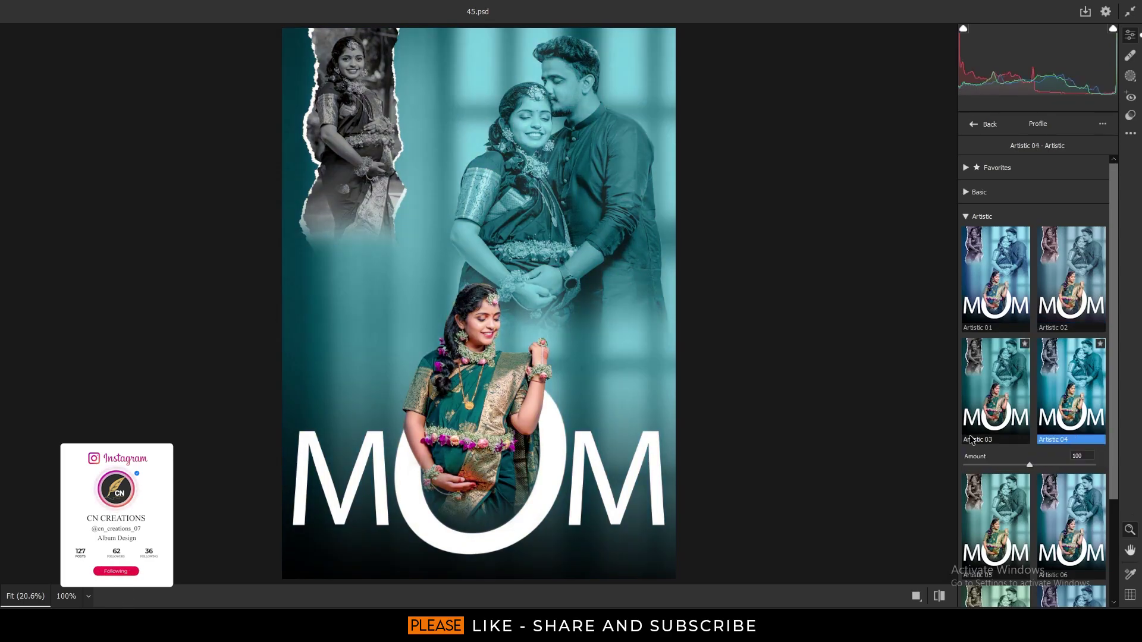
{"action": "left_click", "coordinate": [970, 436]}
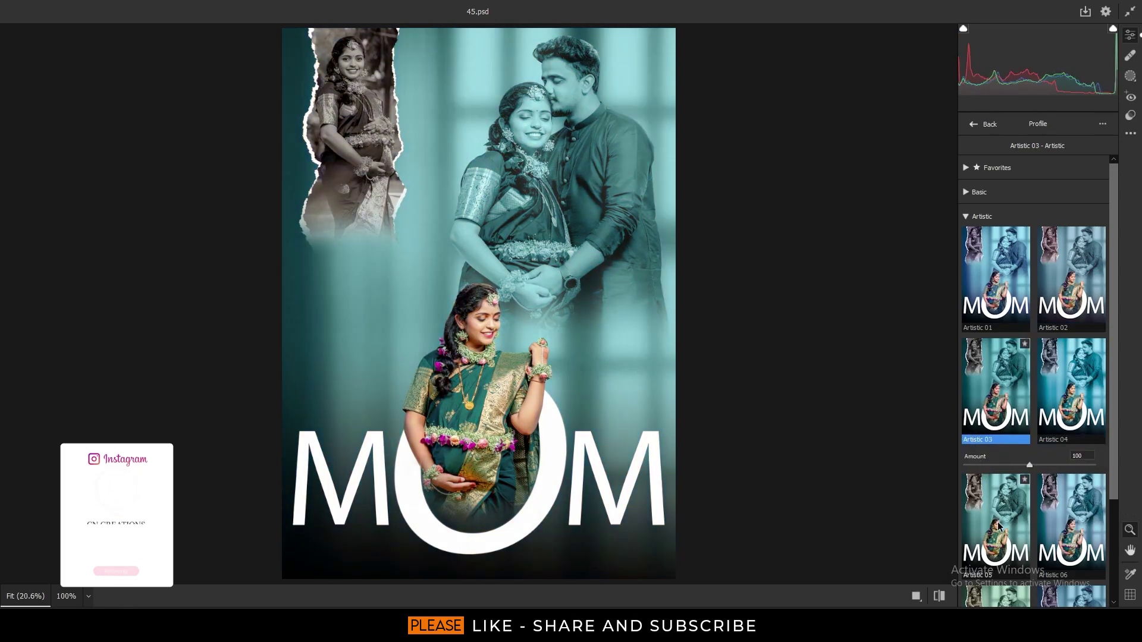
{"action": "left_click", "coordinate": [999, 517]}
{"action": "left_click", "coordinate": [1086, 528]}
Step: Apply the teal Modern 07 profile and accept the Camera Raw grade
{"action": "scroll", "coordinate": [1058, 536], "scroll_direction": "down", "scroll_amount": 2}
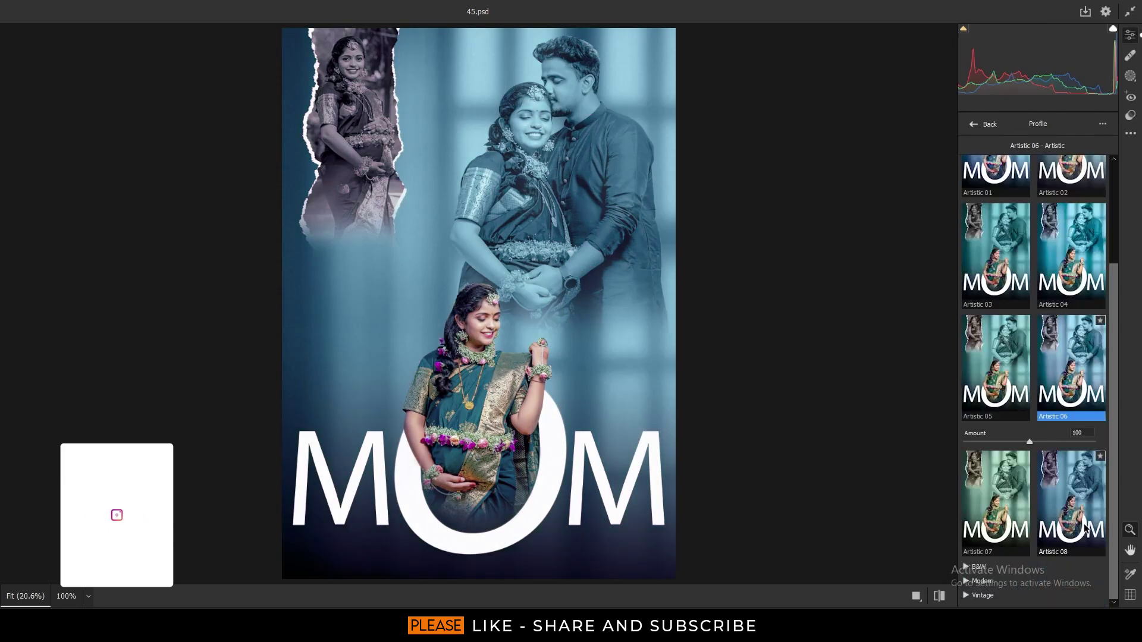
{"action": "left_click", "coordinate": [969, 582]}
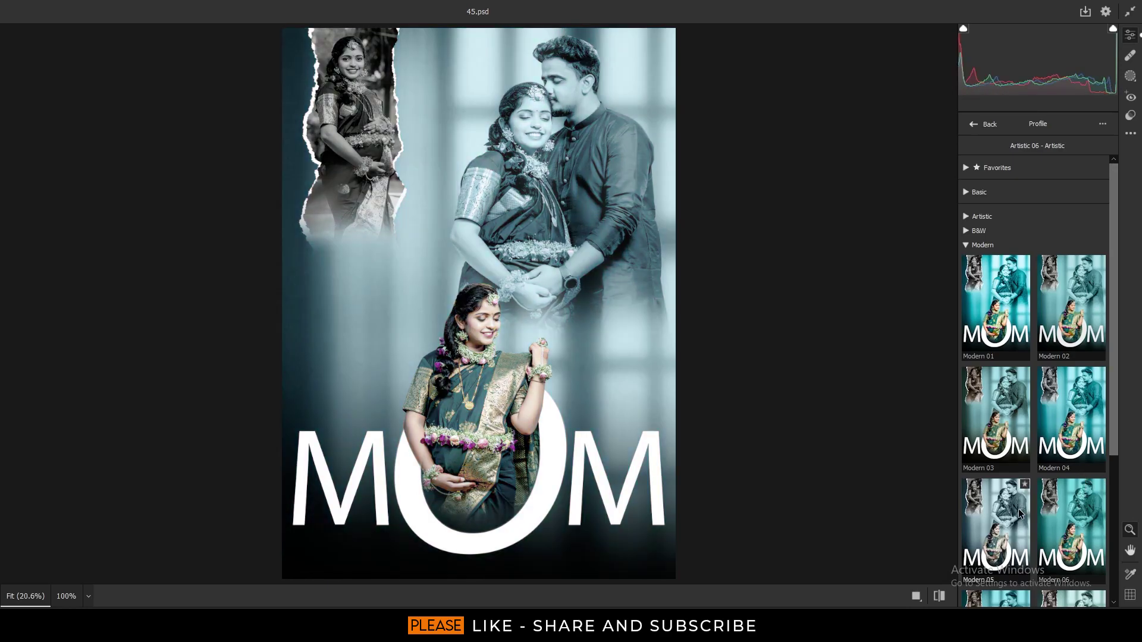
{"action": "scroll", "coordinate": [1016, 518], "scroll_direction": "down", "scroll_amount": 3}
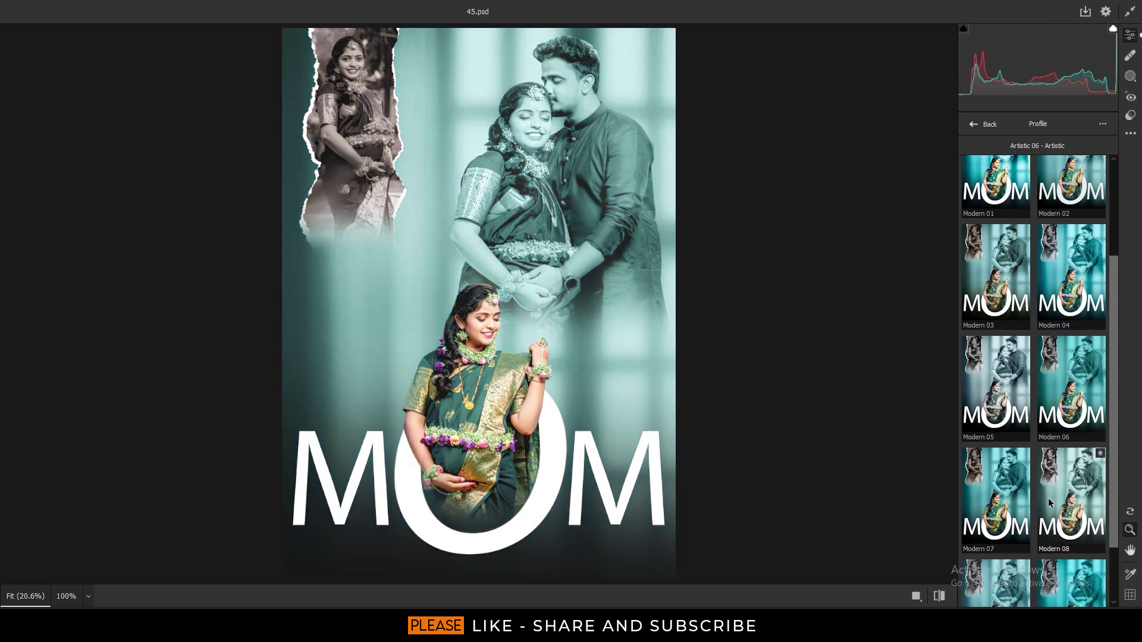
{"action": "left_click", "coordinate": [1016, 501]}
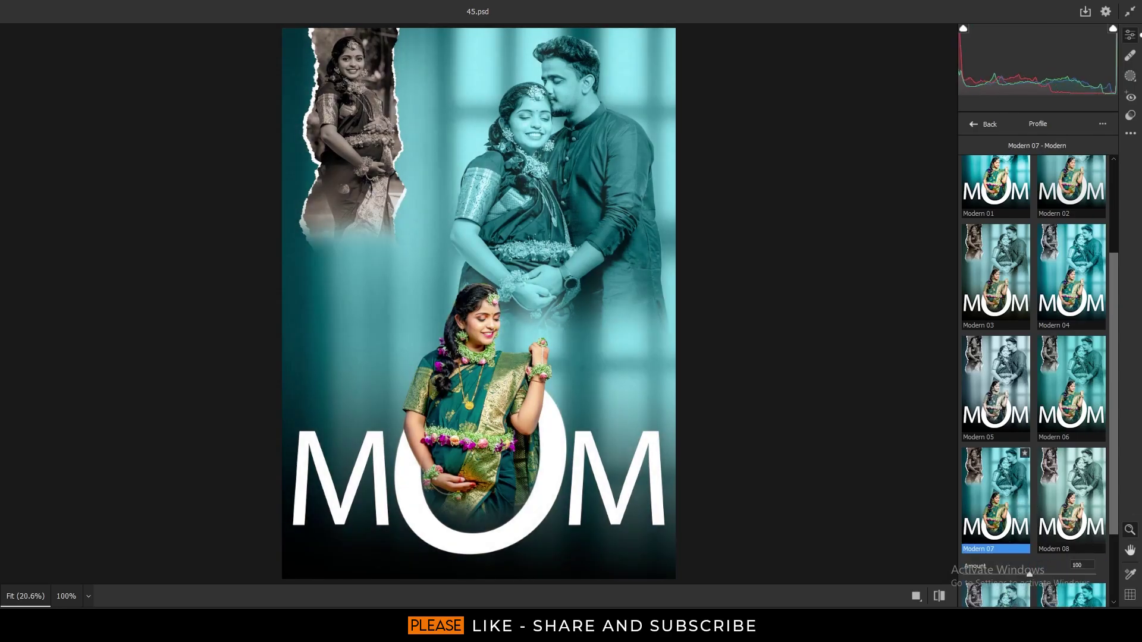
{"action": "scroll", "coordinate": [1035, 416], "scroll_direction": "down", "scroll_amount": 2}
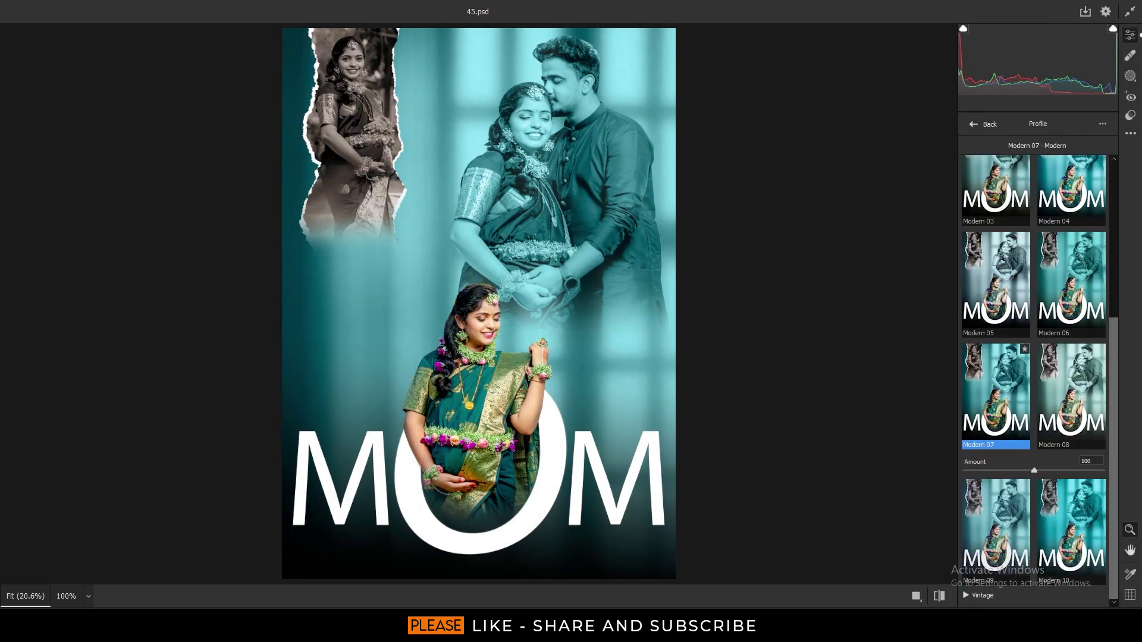
{"action": "key", "text": "Return"}
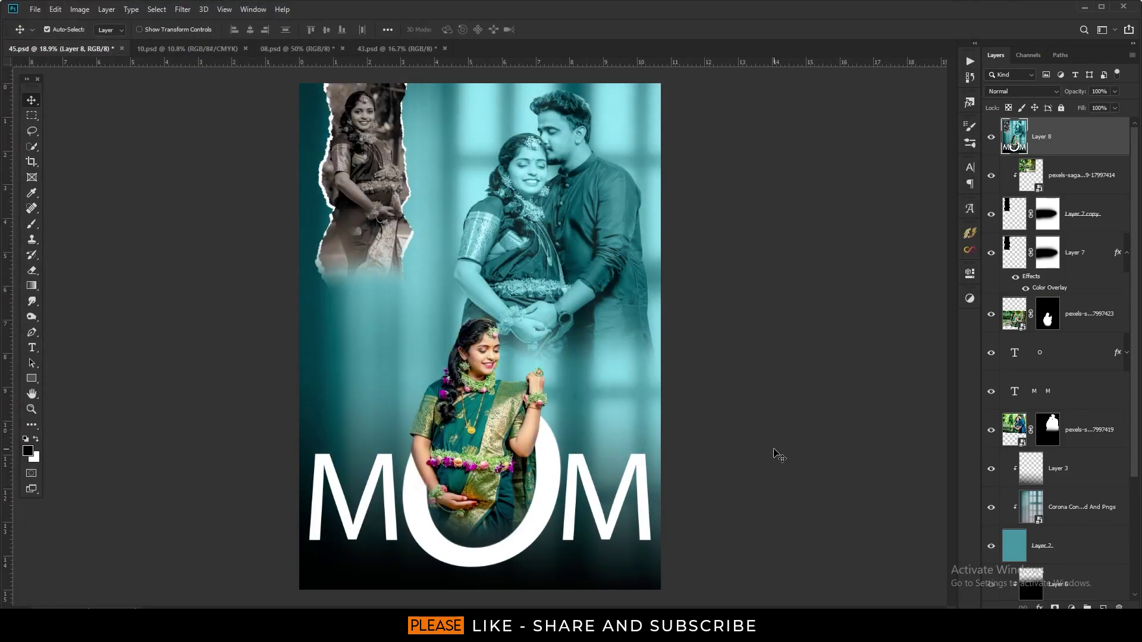
{"action": "scroll", "coordinate": [778, 452], "scroll_direction": "down", "scroll_amount": 1}
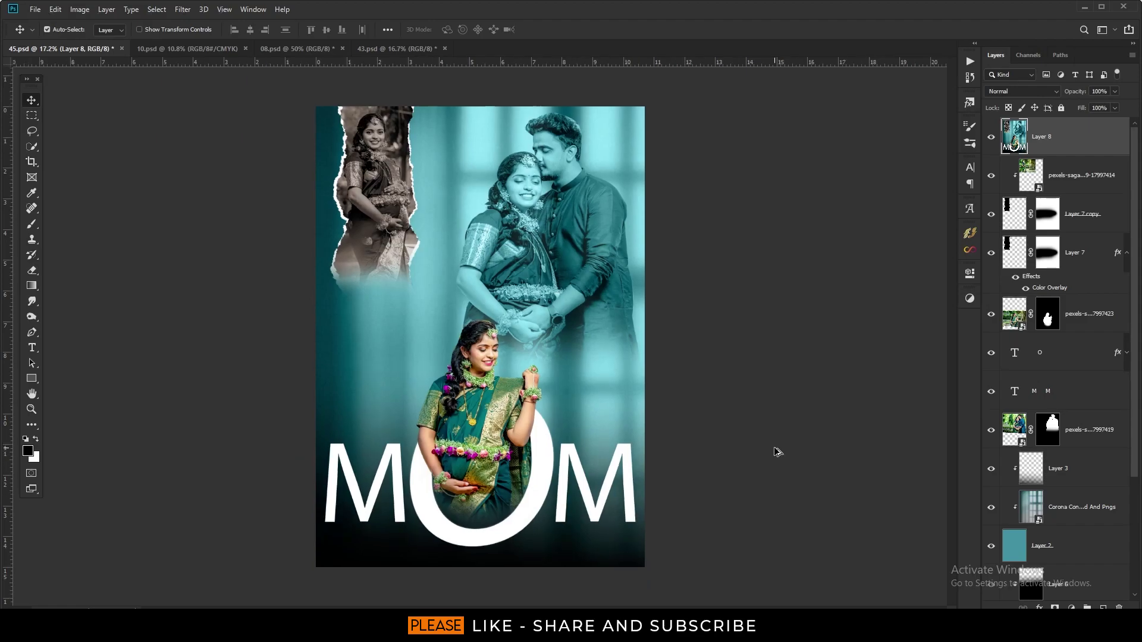
{"action": "scroll", "coordinate": [1017, 553], "scroll_direction": "down", "scroll_amount": 3}
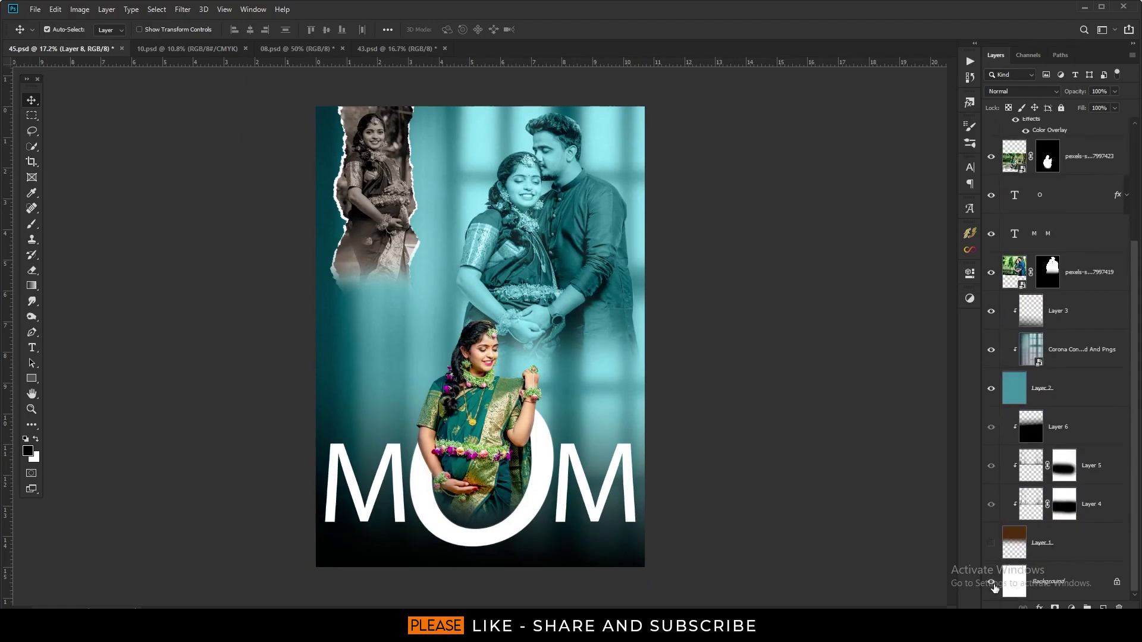
{"action": "left_click", "coordinate": [991, 582], "text": "alt"}
{"action": "left_click", "coordinate": [1021, 572]}
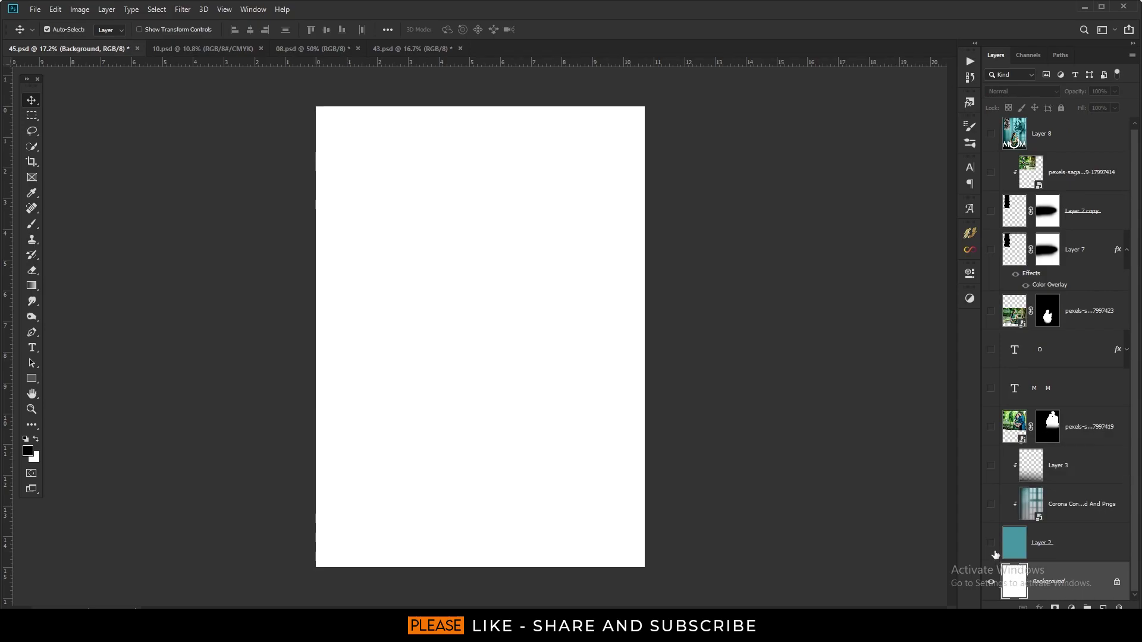
{"action": "left_click", "coordinate": [991, 542]}
{"action": "left_click", "coordinate": [991, 504]}
{"action": "left_click", "coordinate": [990, 465]}
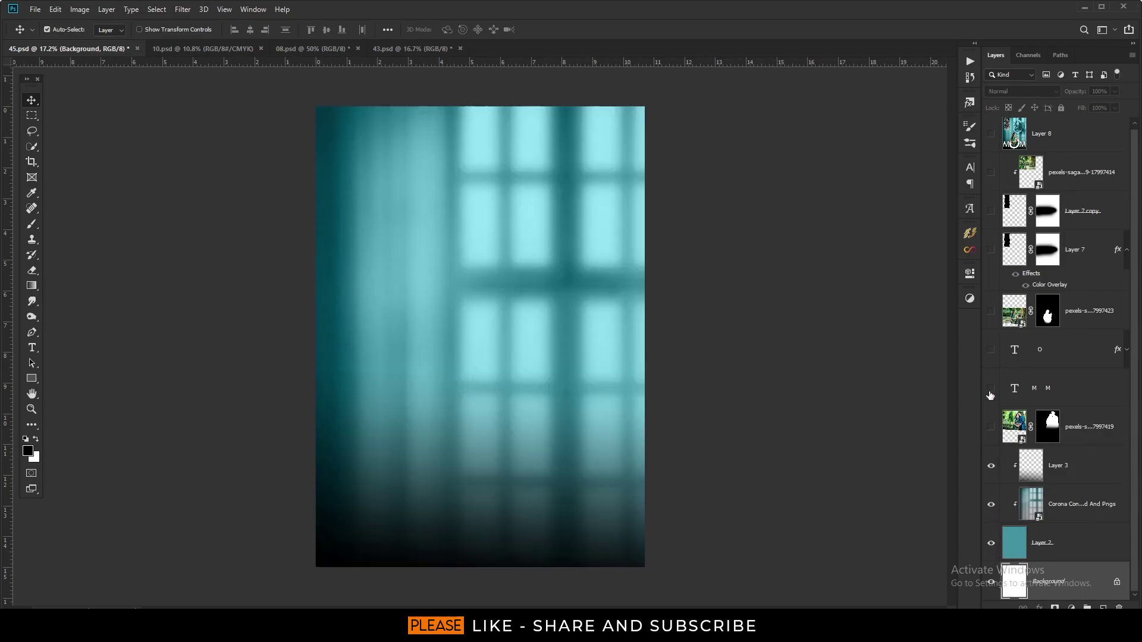
{"action": "left_click", "coordinate": [990, 427]}
{"action": "left_click", "coordinate": [991, 388]}
{"action": "left_click", "coordinate": [990, 350]}
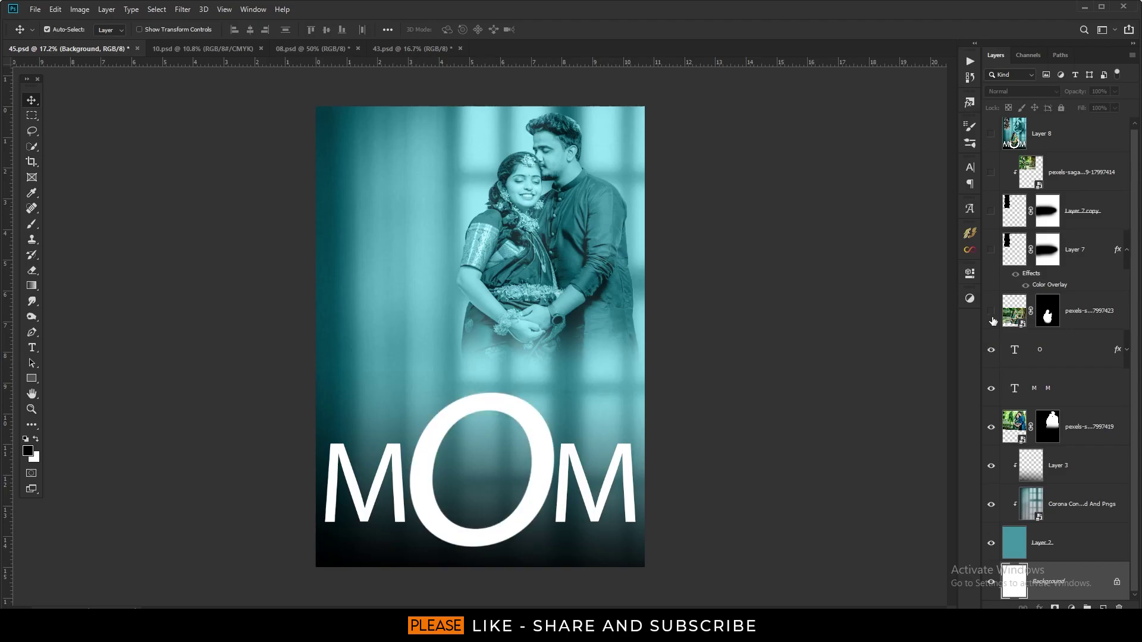
{"action": "left_click", "coordinate": [991, 310]}
{"action": "left_click", "coordinate": [991, 250]}
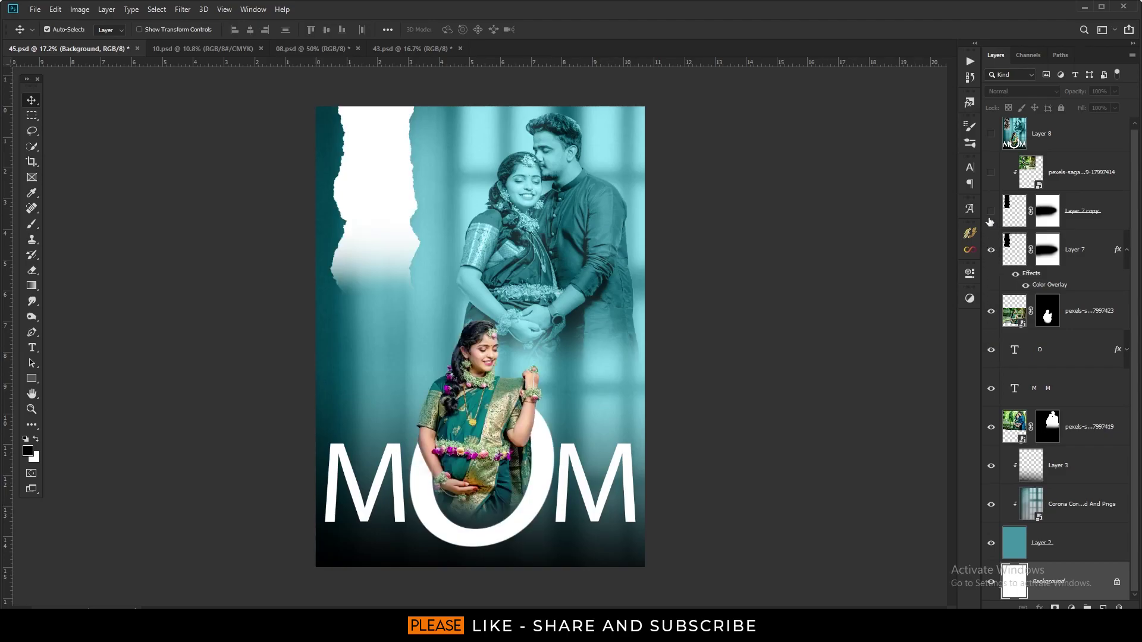
{"action": "left_click", "coordinate": [991, 210]}
{"action": "left_click", "coordinate": [991, 172]}
{"action": "left_click", "coordinate": [990, 134]}
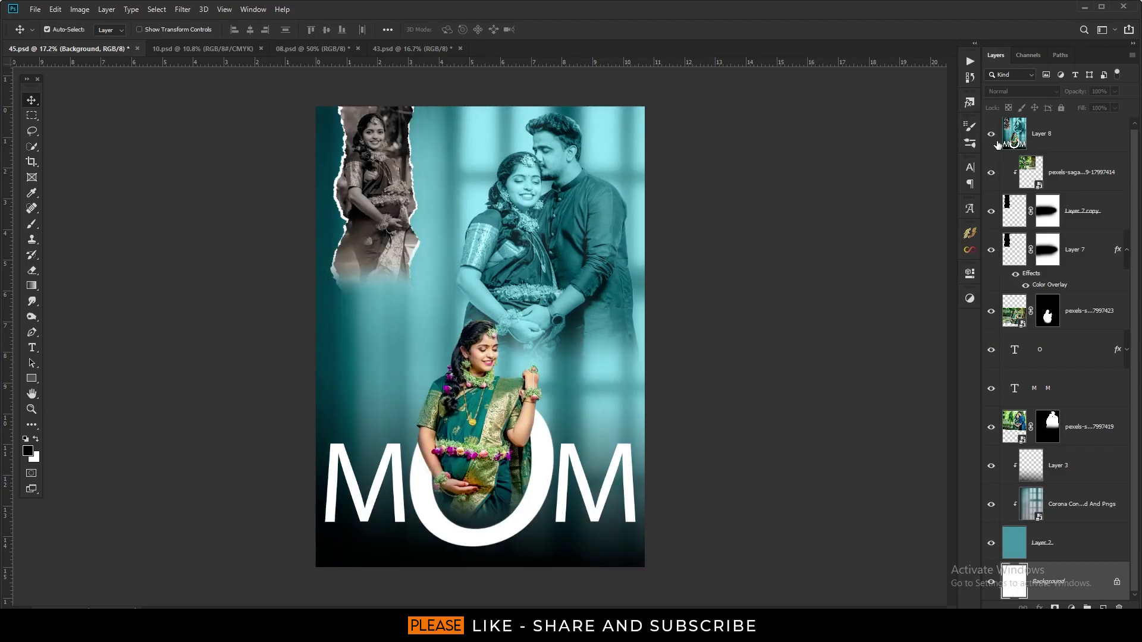
{"action": "scroll", "coordinate": [1029, 162], "scroll_direction": "up", "scroll_amount": 1}
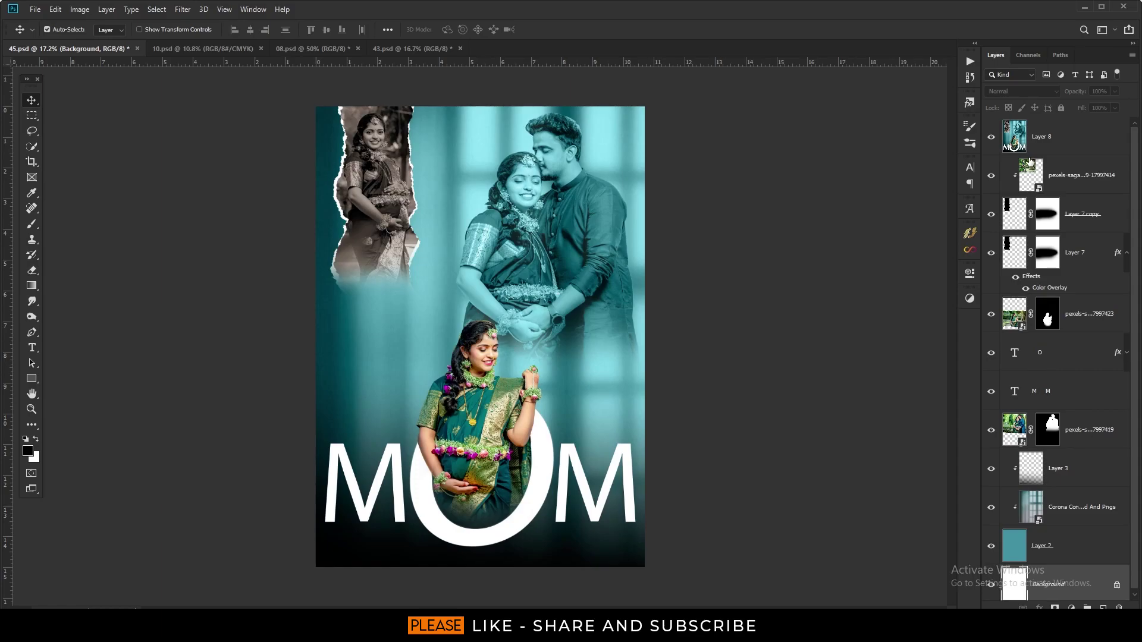
{"action": "left_click", "coordinate": [789, 335]}
{"action": "left_click", "coordinate": [1066, 139]}
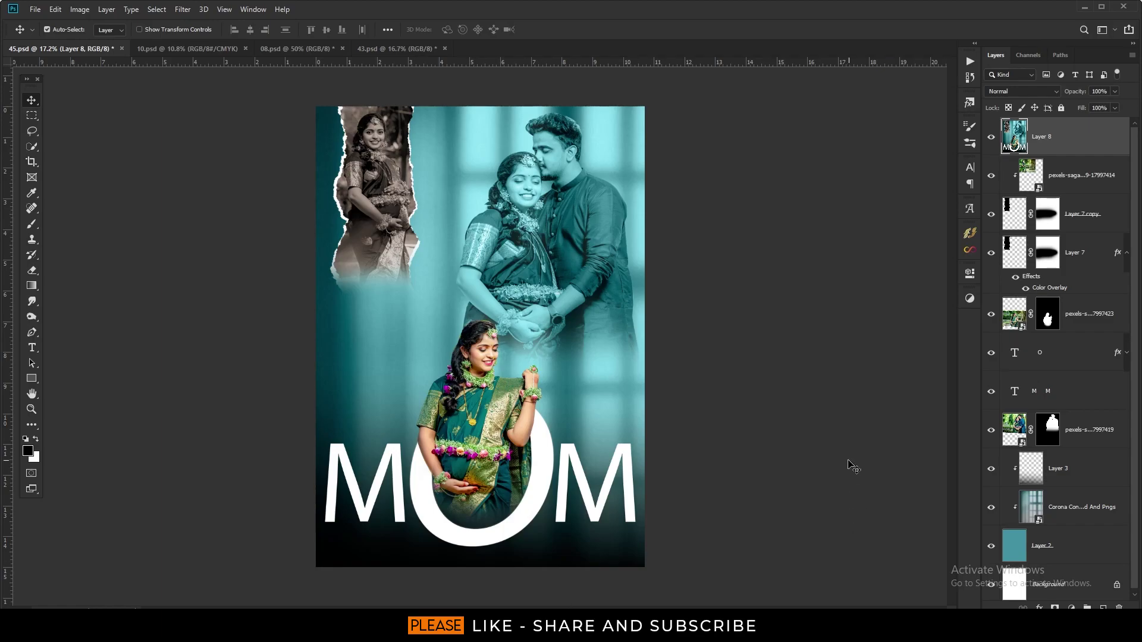
Step: Hide the toolbar and panels with Tab and fit the MOM poster to the window
{"action": "key", "text": "Tab"}
{"action": "key", "text": "ctrl+0"}
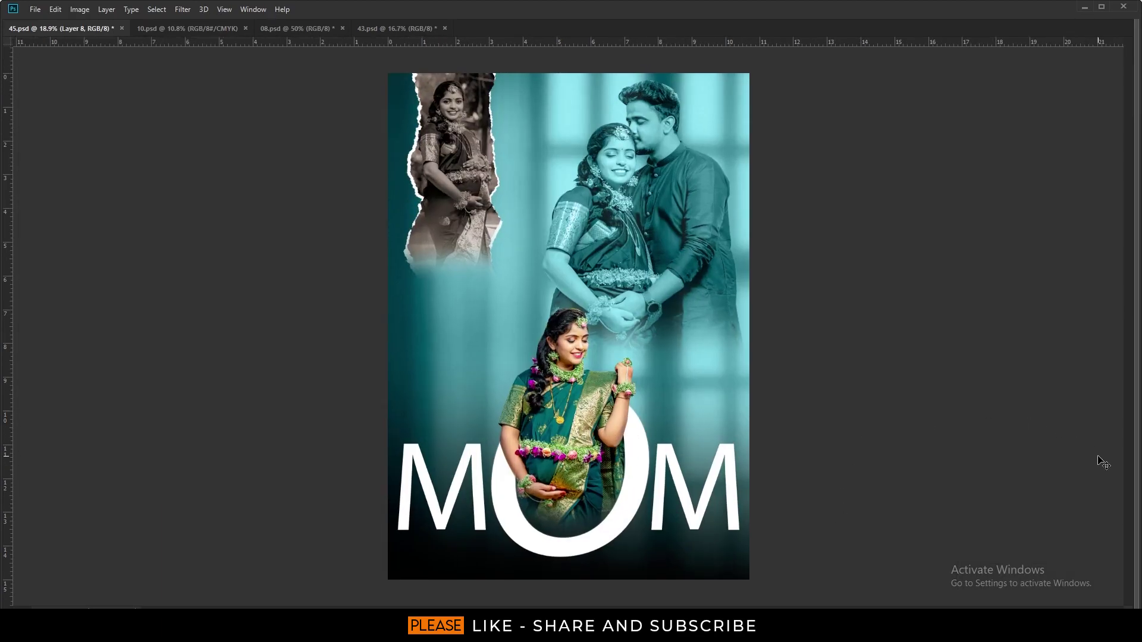
{"action": "key", "text": "ctrl+0"}
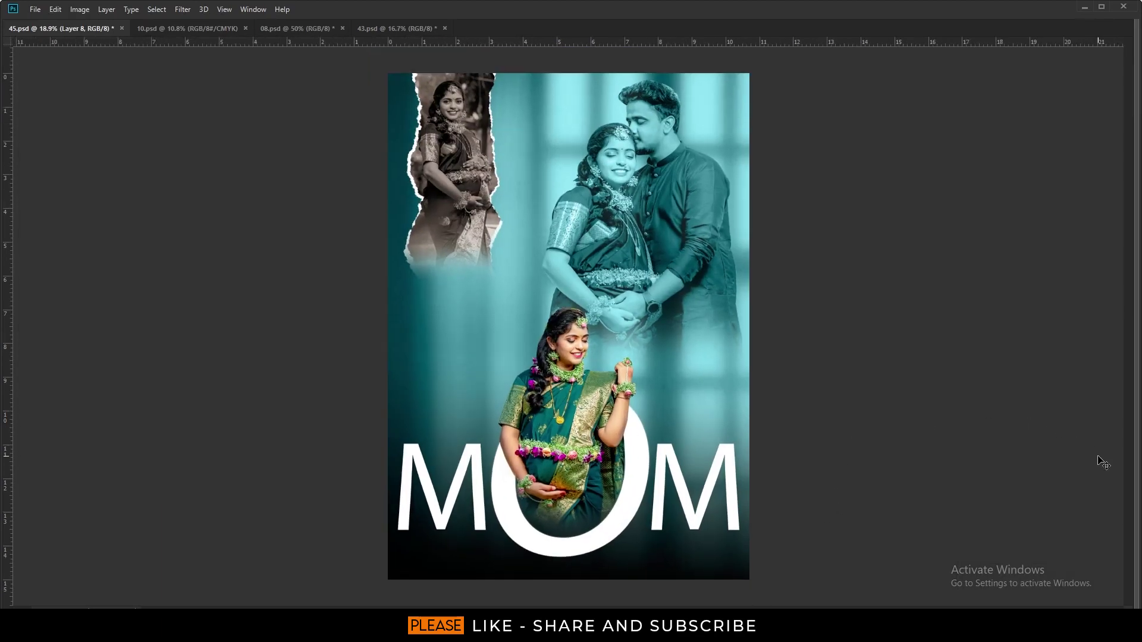